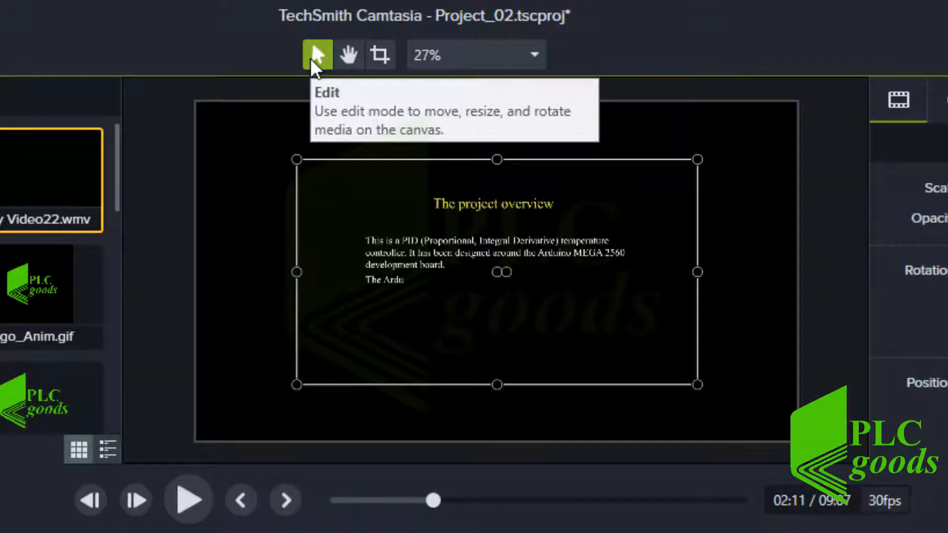
- Shrink the My Video22 clip on the canvas to about 75% scale in edit mode
left_click(297, 159)
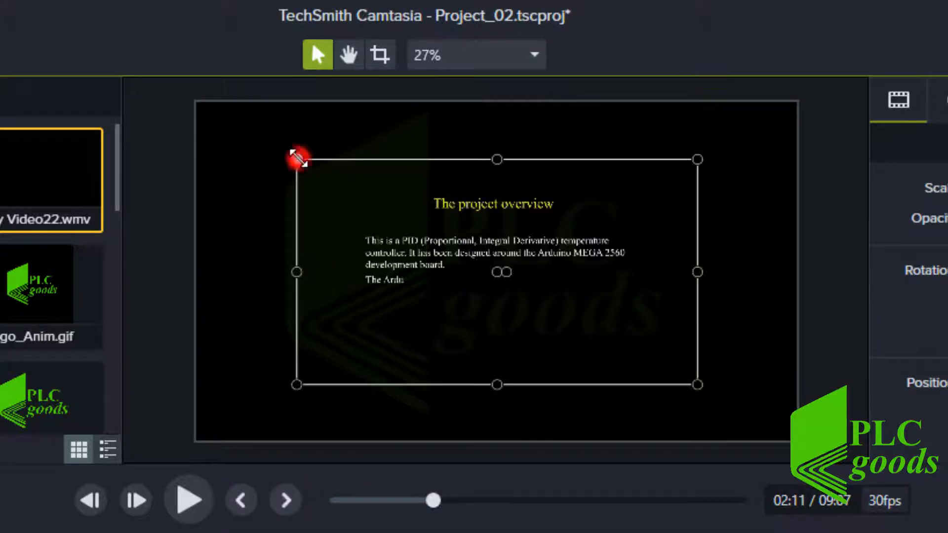
left_click_drag(298, 158, 348, 198)
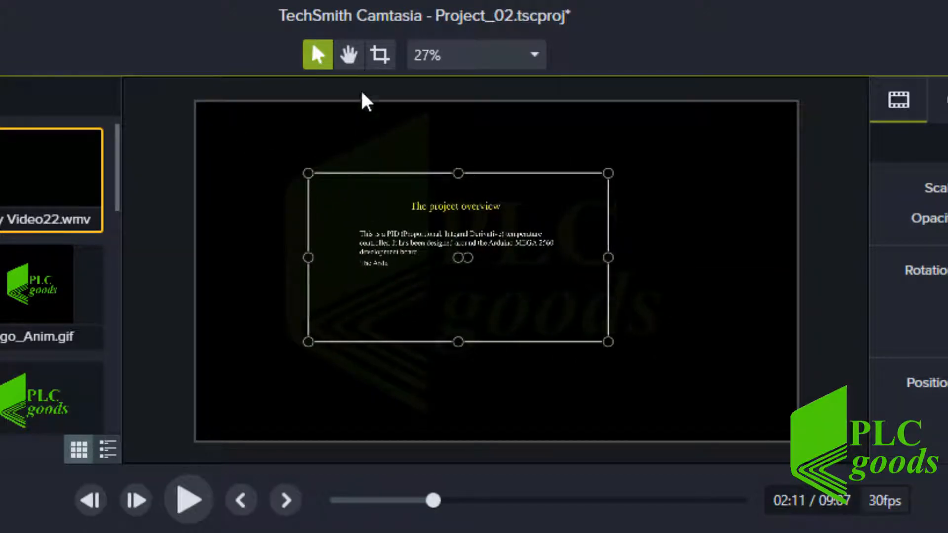
- Pan the canvas view around with the Pan tool without moving the media
left_click(351, 59)
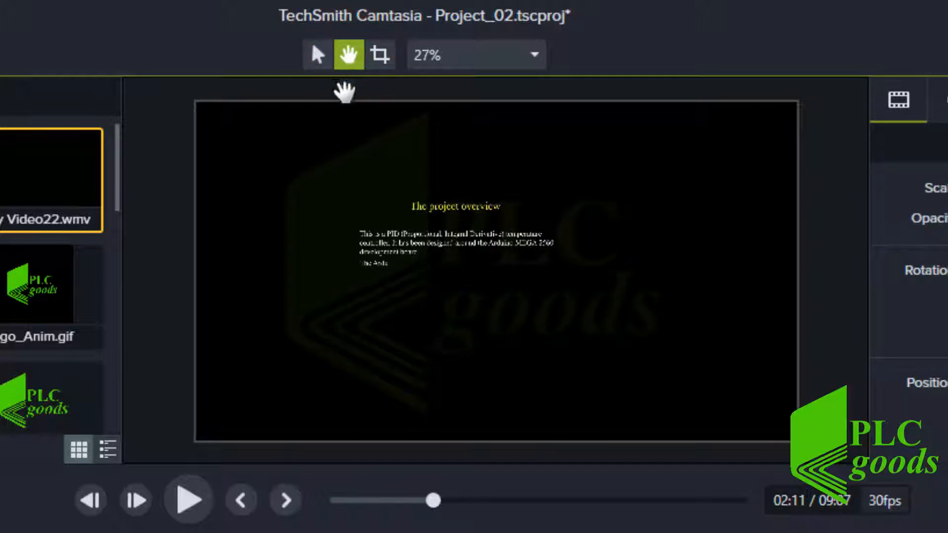
left_click_drag(291, 150, 449, 213)
left_click_drag(576, 214, 231, 219)
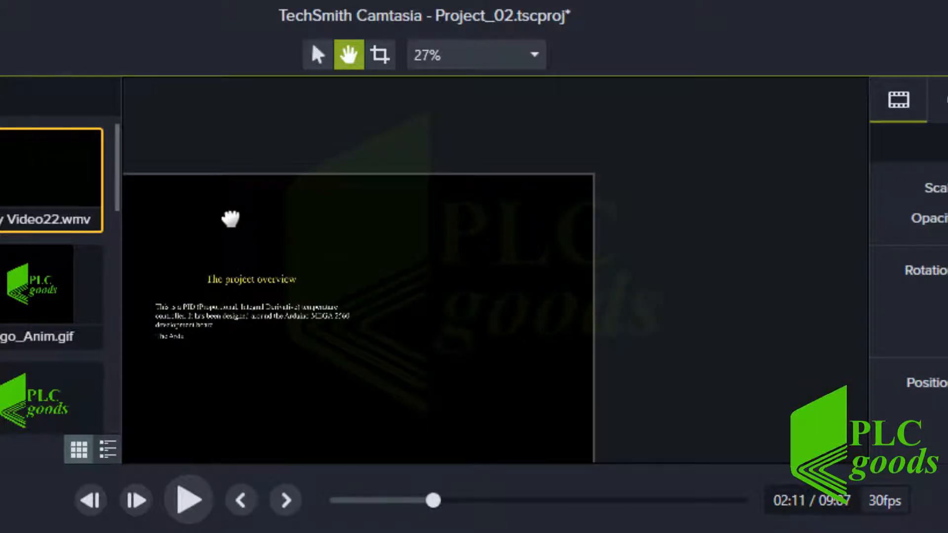
left_click_drag(245, 312, 435, 296)
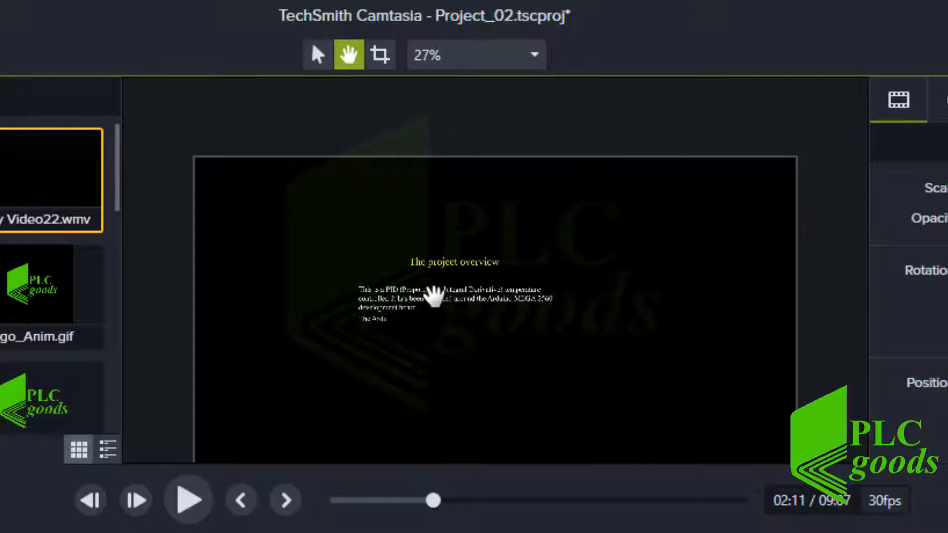
- Magnify the canvas view to 75% and bring the whole project overview text into view
left_click(464, 57)
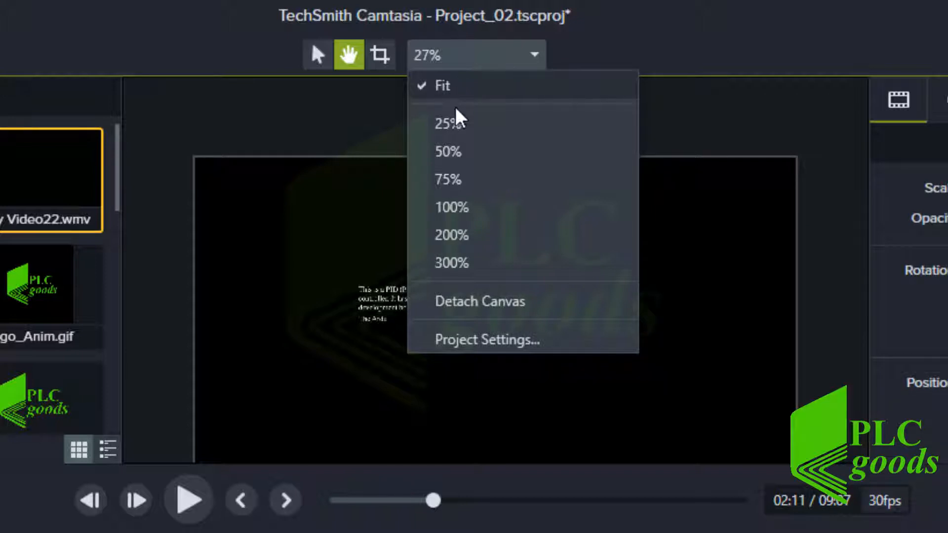
left_click(454, 188)
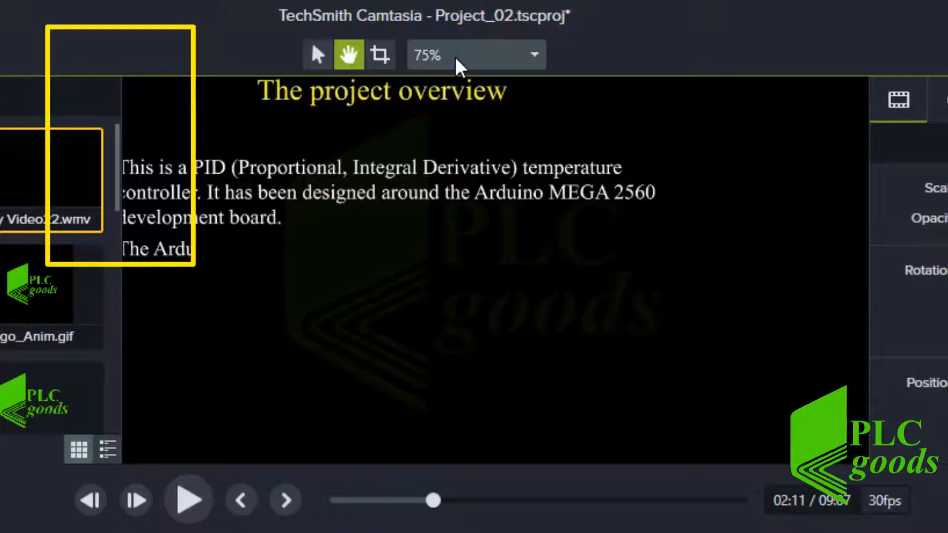
left_click_drag(438, 127, 478, 157)
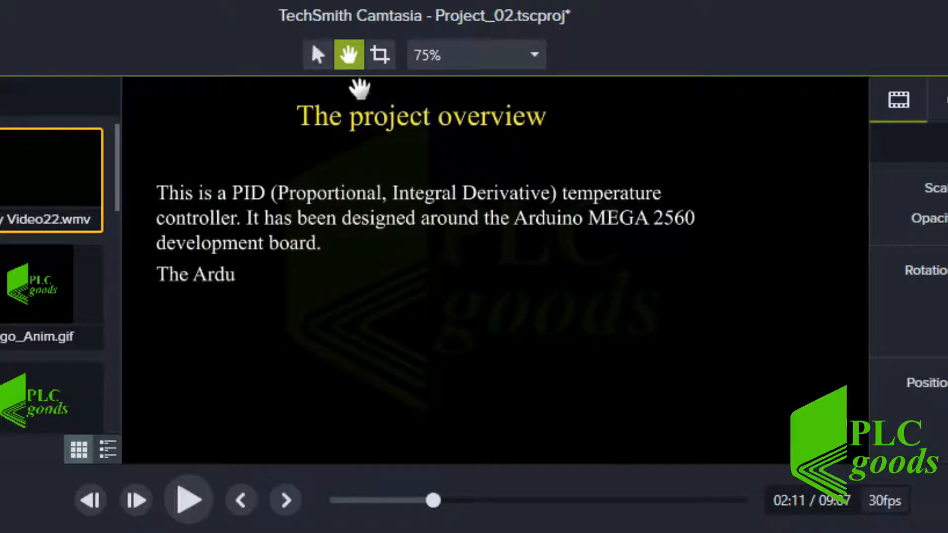
- Move the My Video22 clip slightly on the canvas in edit mode and return the canvas zoom to Fit
left_click(319, 54)
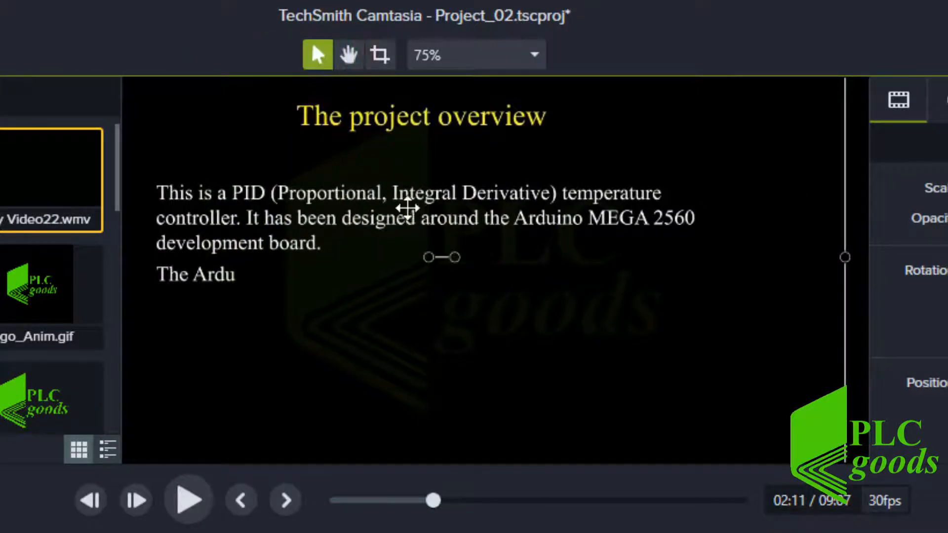
mouse_move(408, 206)
left_mouse_down()
mouse_move(420, 214)
mouse_move(425, 197)
mouse_move(419, 204)
left_mouse_up()
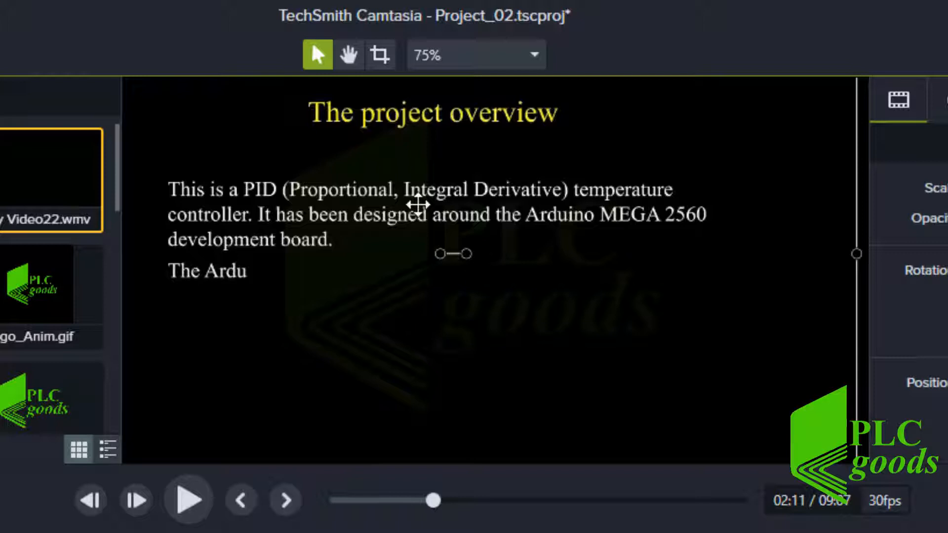
left_click(434, 54)
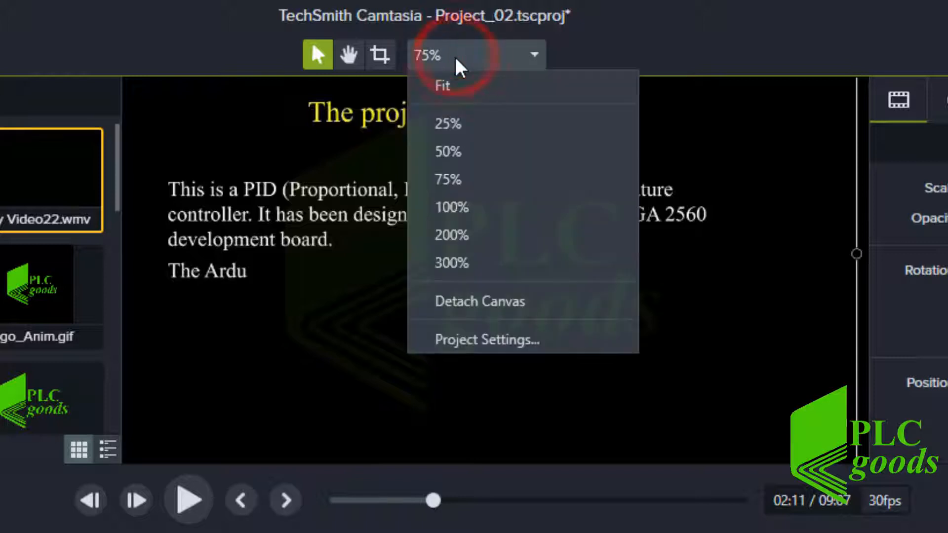
left_click(454, 87)
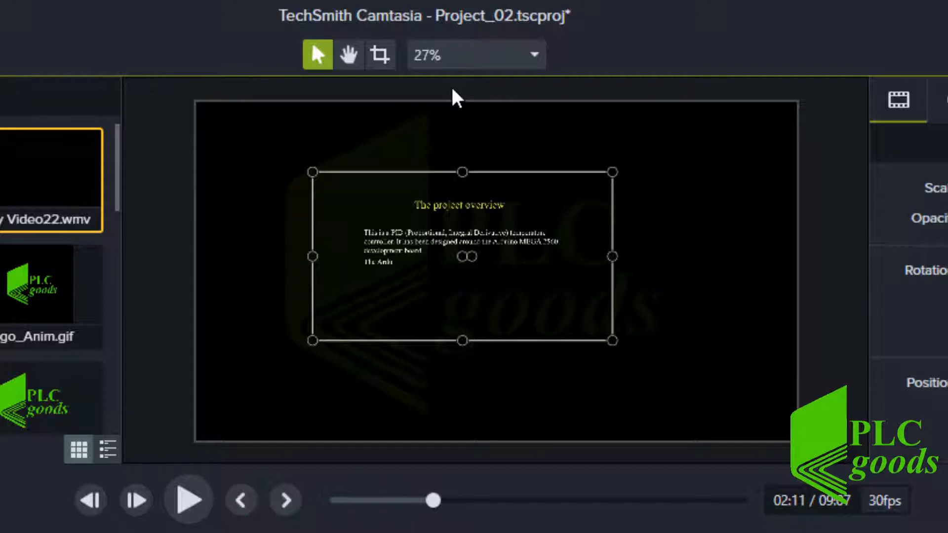
- Crop away the upper part of the My Video22 clip, down past its title
left_click(384, 57)
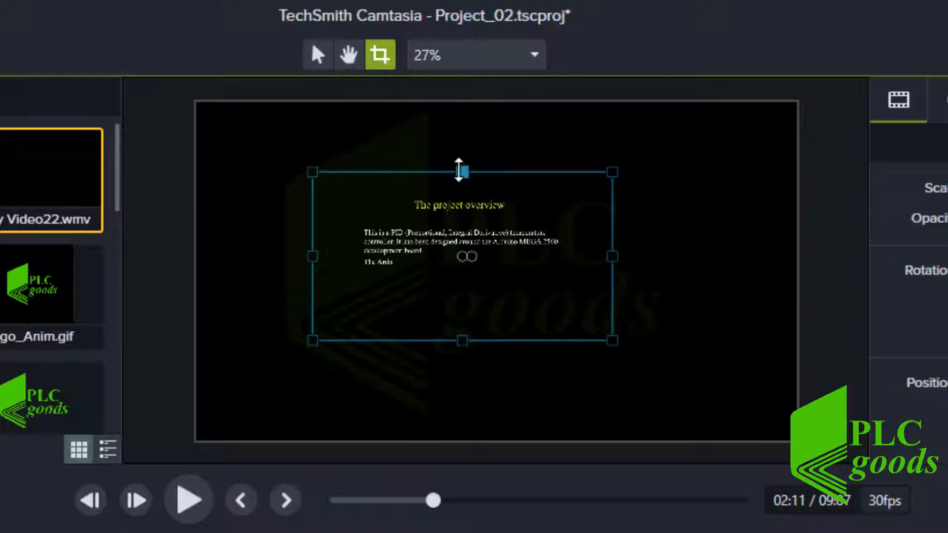
left_click_drag(459, 171, 452, 235)
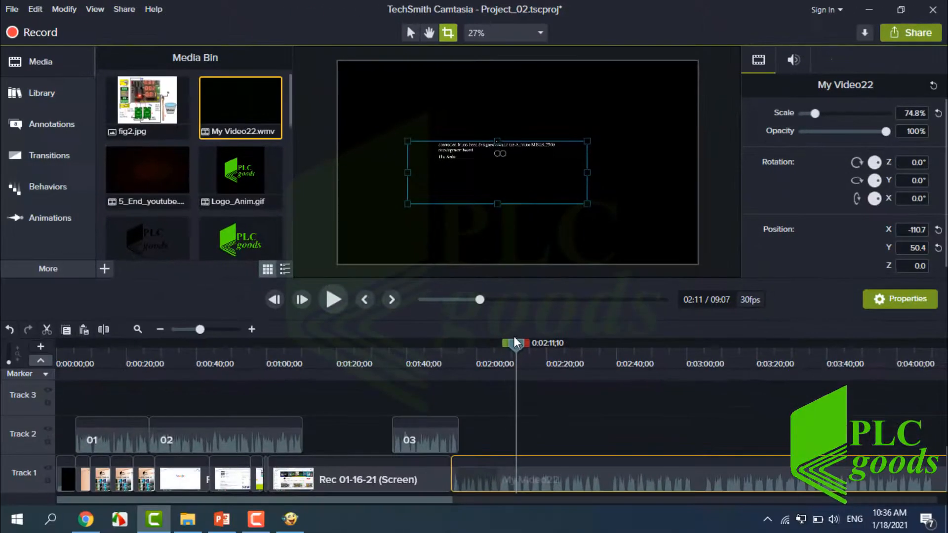
- Move the playhead to 0:03:09;01 and extend the crop's upper edge to uncover the full frame
left_click_drag(517, 342, 723, 340)
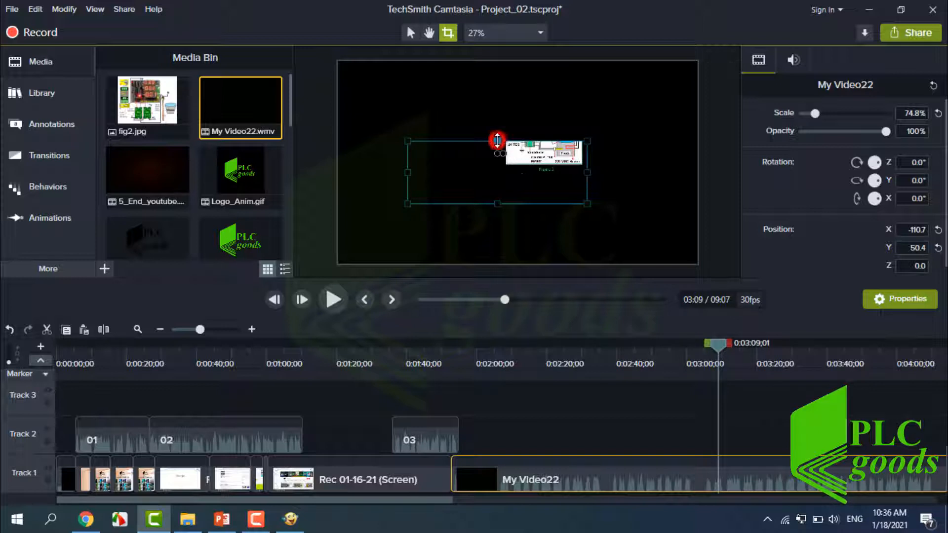
left_click_drag(497, 141, 498, 104)
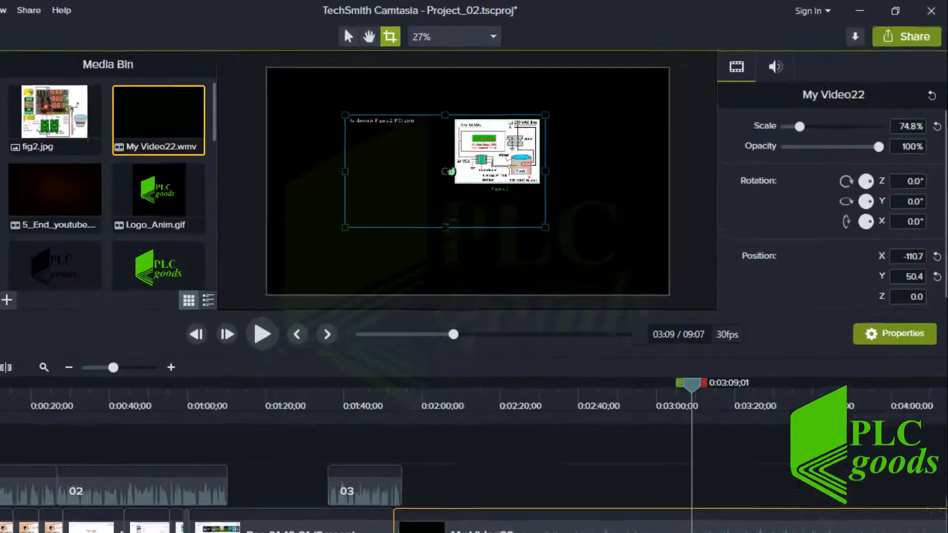
- Rotate the My Video22 clip about -22.8° around Z and place it at about X 104.4, Y 0
left_click_drag(452, 172, 450, 182)
left_click_drag(310, 233, 376, 223)
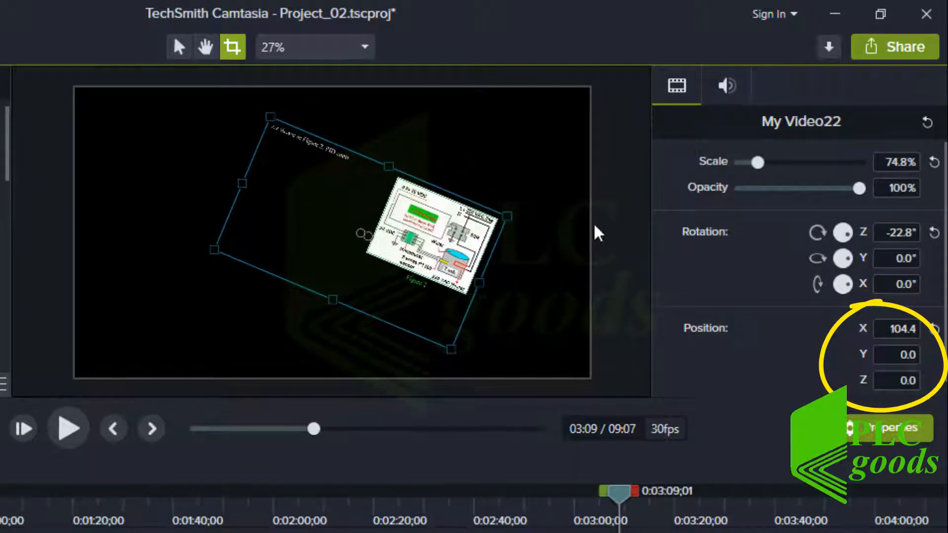
- Reset the scale and Z rotation of My Video22, and restore all its remaining visual properties to default
left_click(934, 162)
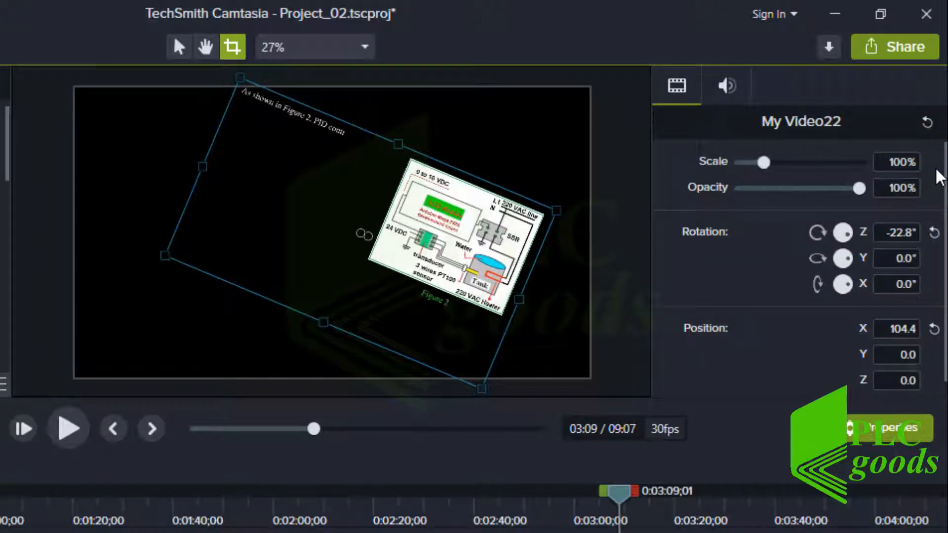
left_click(933, 233)
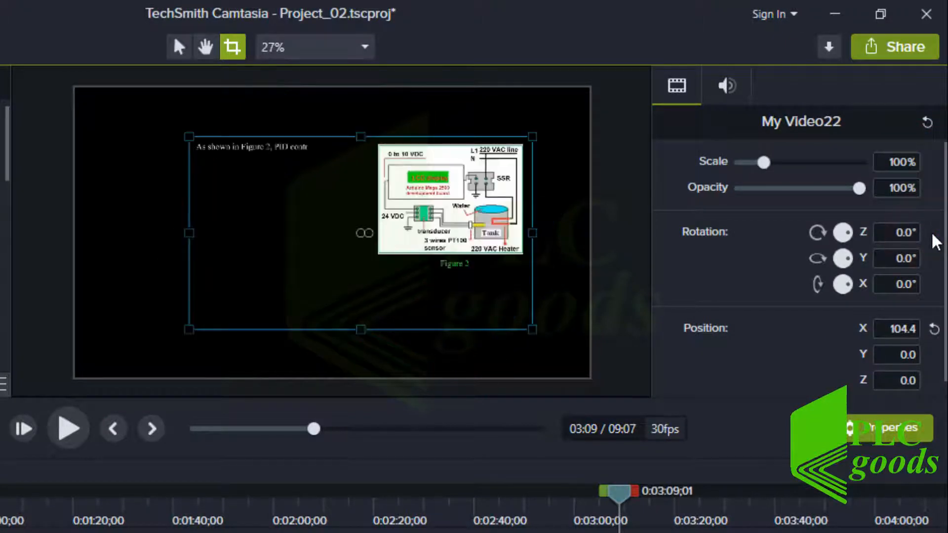
left_click(927, 124)
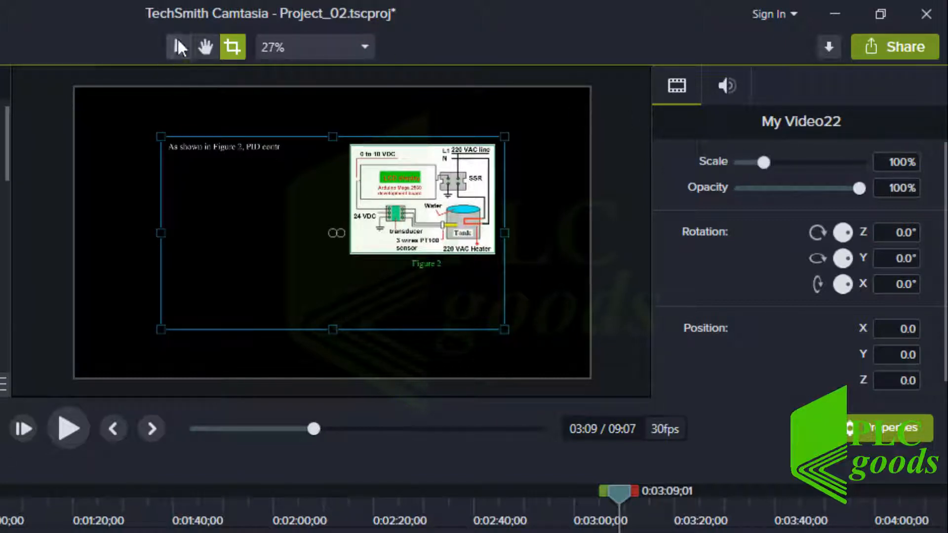
- Enlarge the My Video22 clip to 125% scale in edit mode and center it on the canvas
left_click(178, 45)
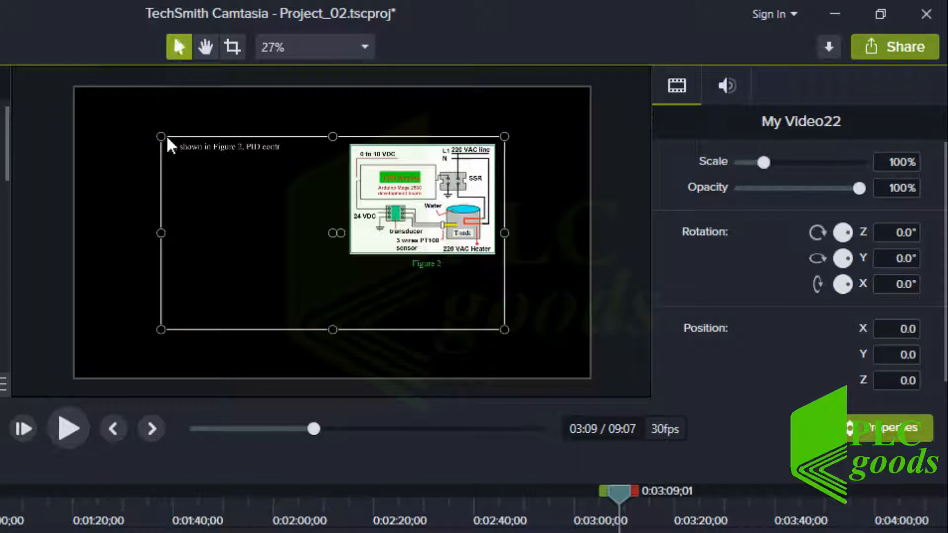
left_click_drag(161, 136, 75, 89)
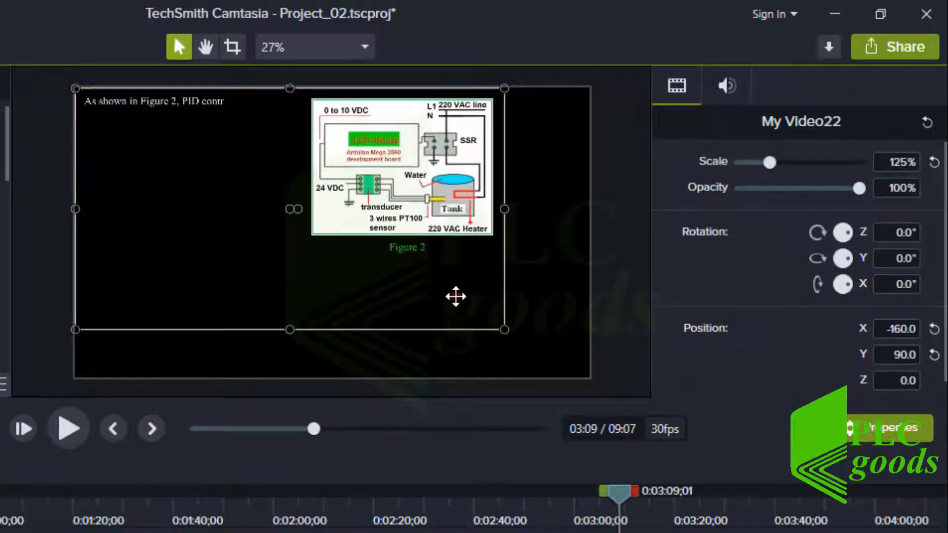
left_click_drag(467, 308, 491, 313)
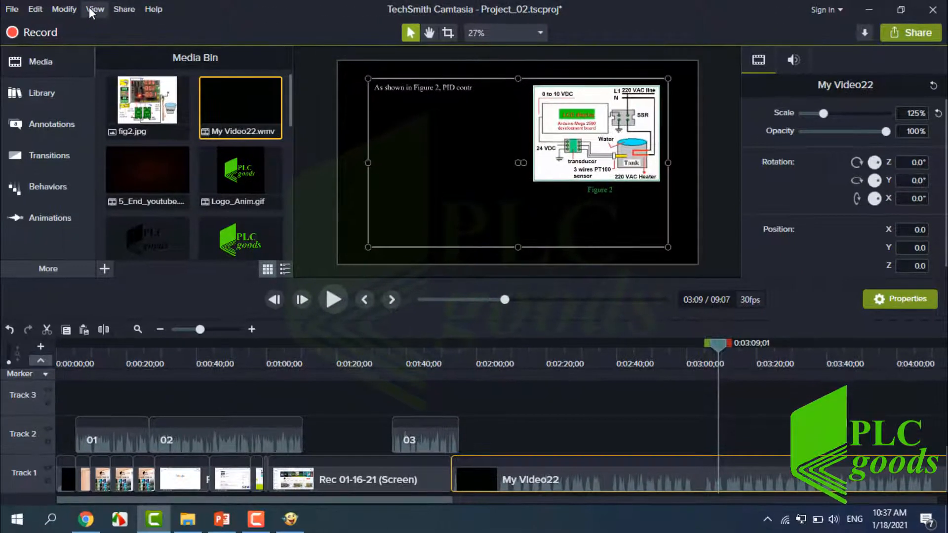
- Turn off canvas snapping and shift the My Video22 clip toward the canvas's left edge
left_click(90, 7)
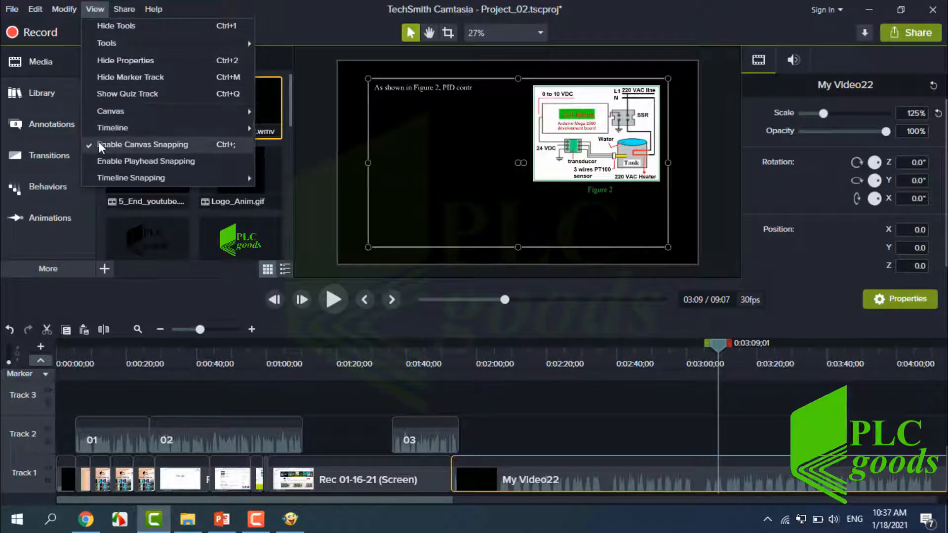
left_click(112, 145)
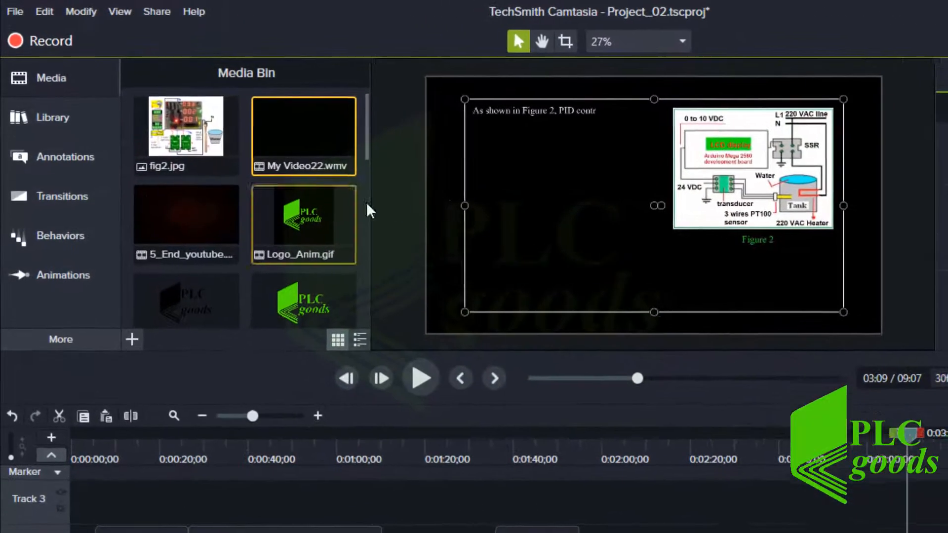
left_click_drag(534, 194, 506, 193)
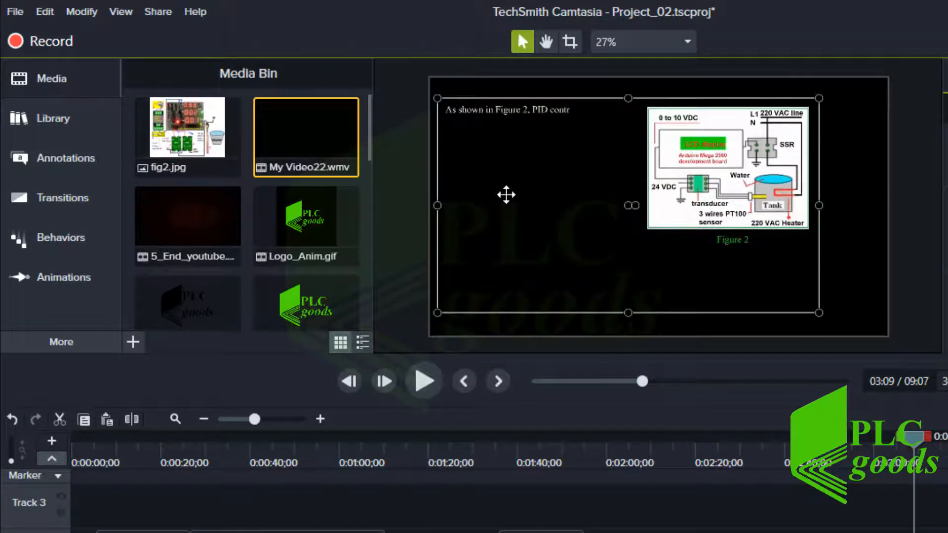
- Turn canvas snapping back on and snap the My Video22 clip to the canvas center
left_click(123, 14)
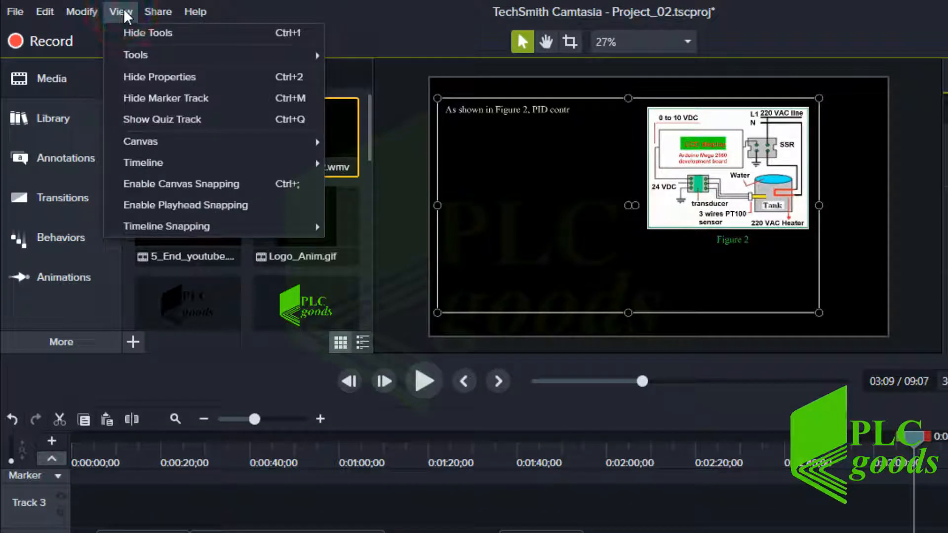
left_click(186, 185)
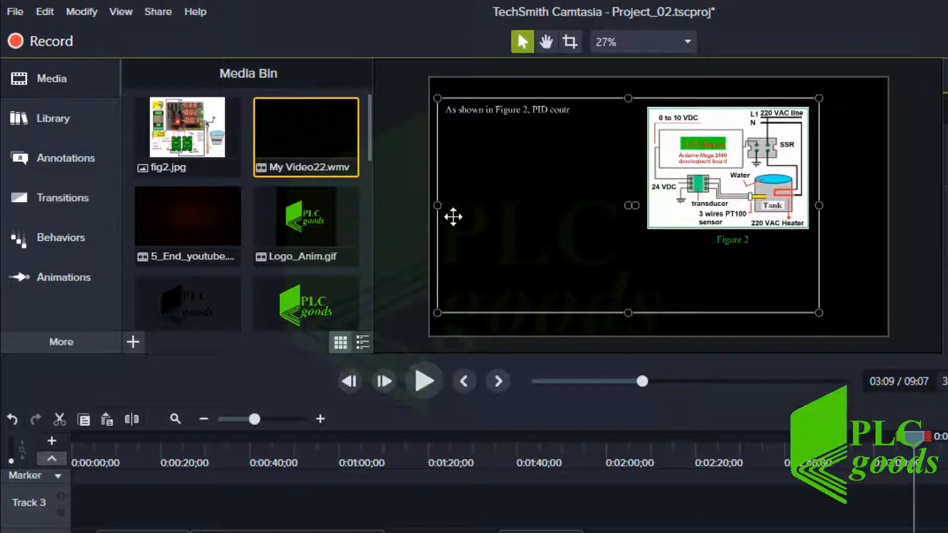
left_click_drag(493, 214, 532, 222)
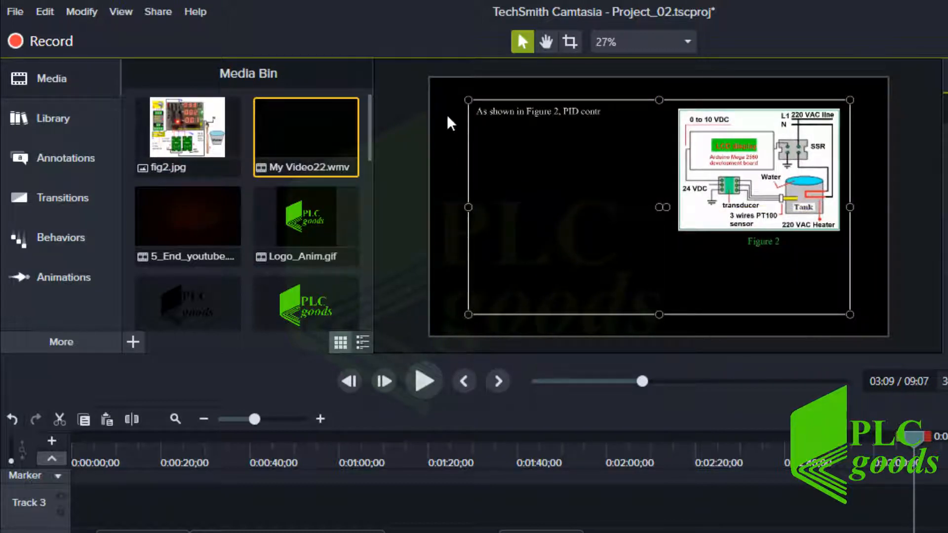
- Resize the My Video22 clip to fill the whole canvas at 150% scale
left_click_drag(468, 100, 430, 78)
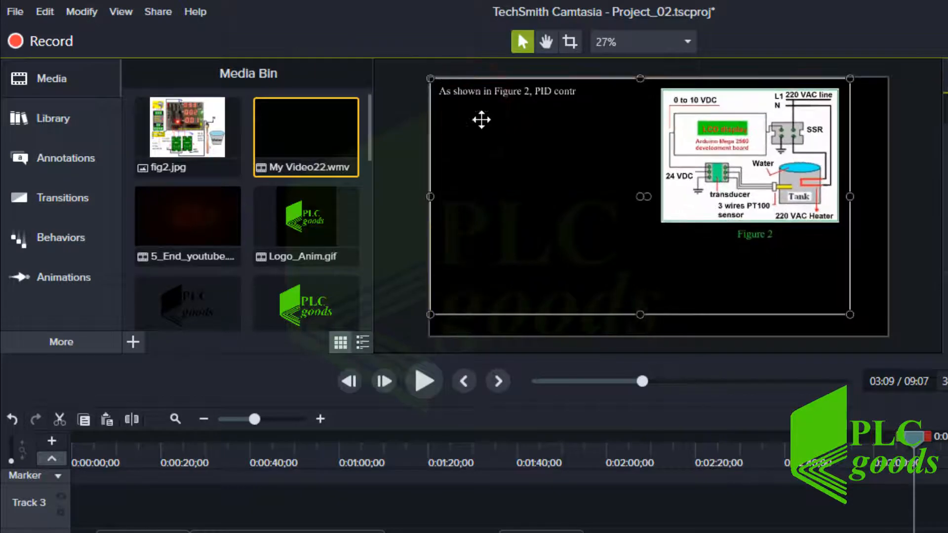
left_click_drag(850, 314, 886, 331)
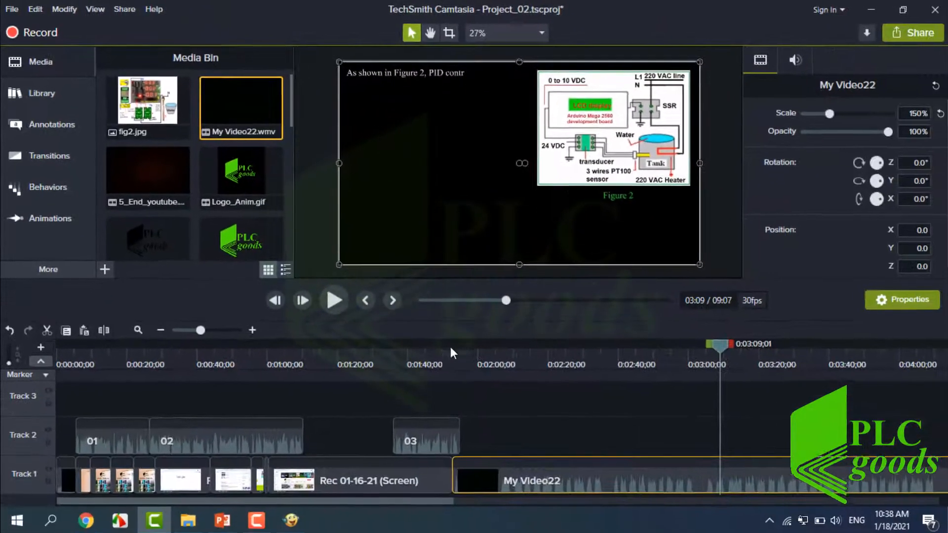
- Play the timeline from about 0:01:46 to 0:01:56 to check where audio clip 03 meets My Video22
left_click(504, 418)
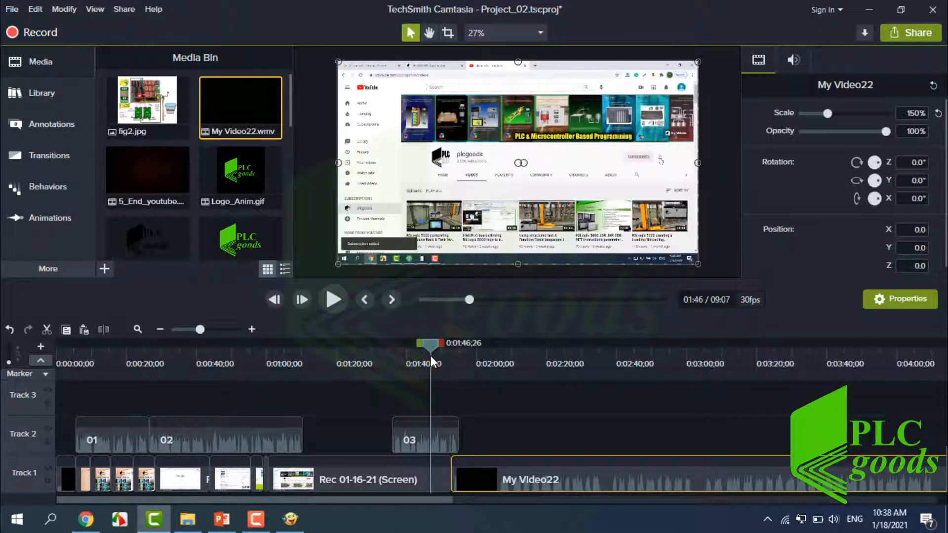
left_click(331, 300)
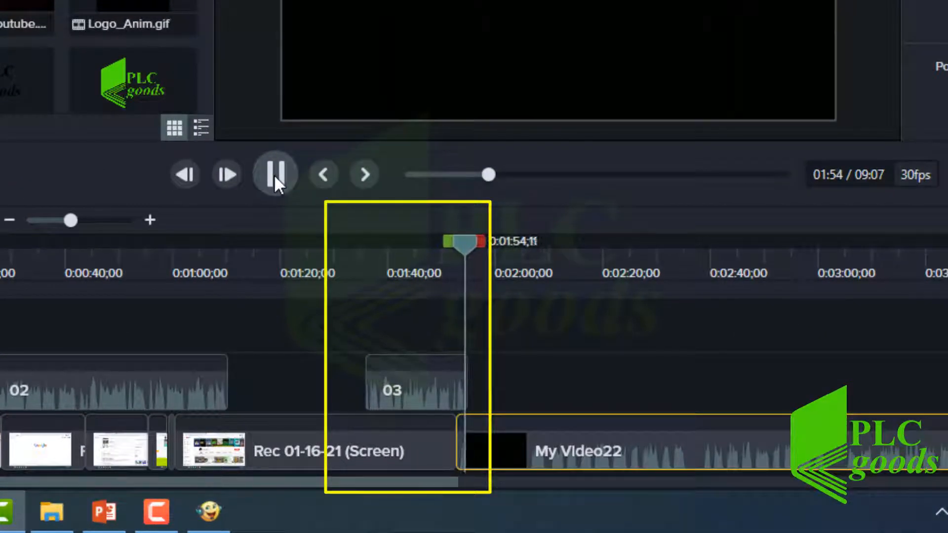
left_click(274, 174)
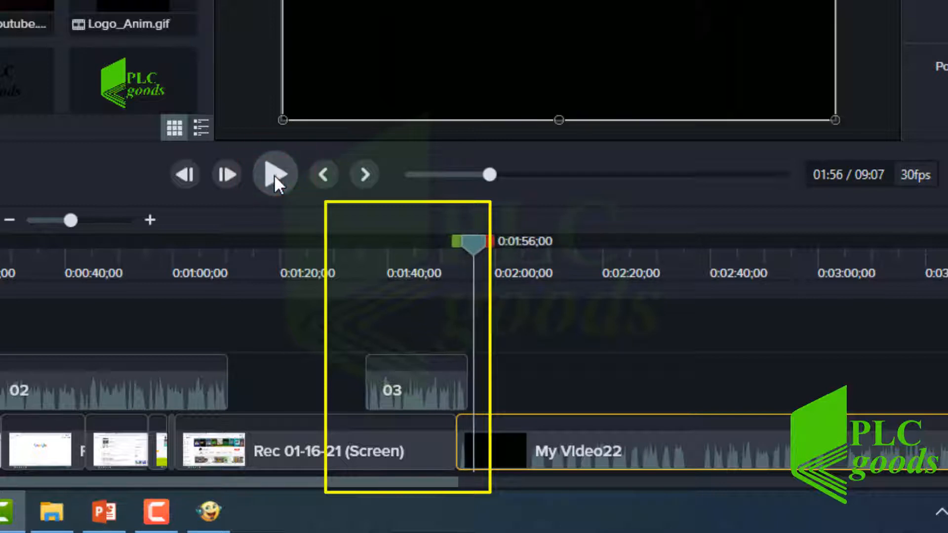
- Move the My Video22 clip on Track 1 so it starts right after the end of audio clip 03, at about 0:01:55
left_click(159, 217)
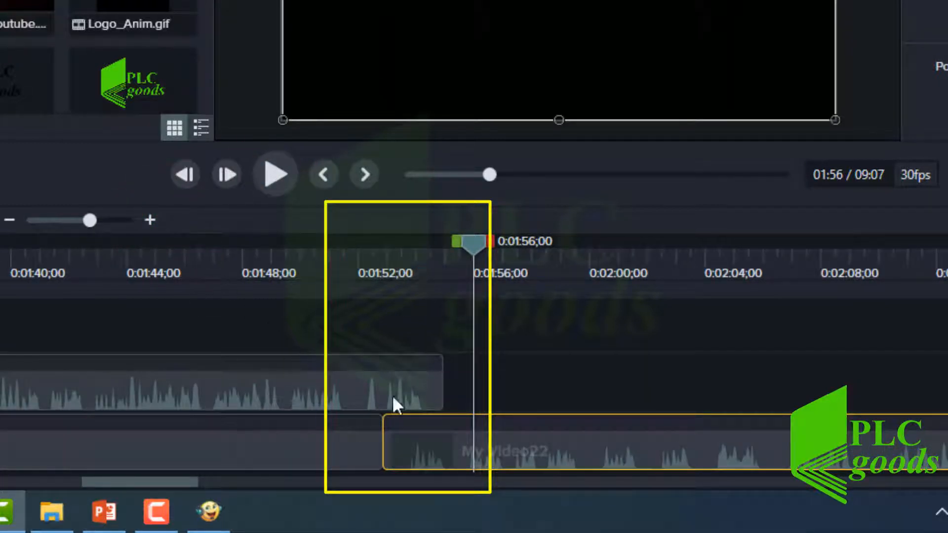
left_click(429, 456)
left_click(416, 404)
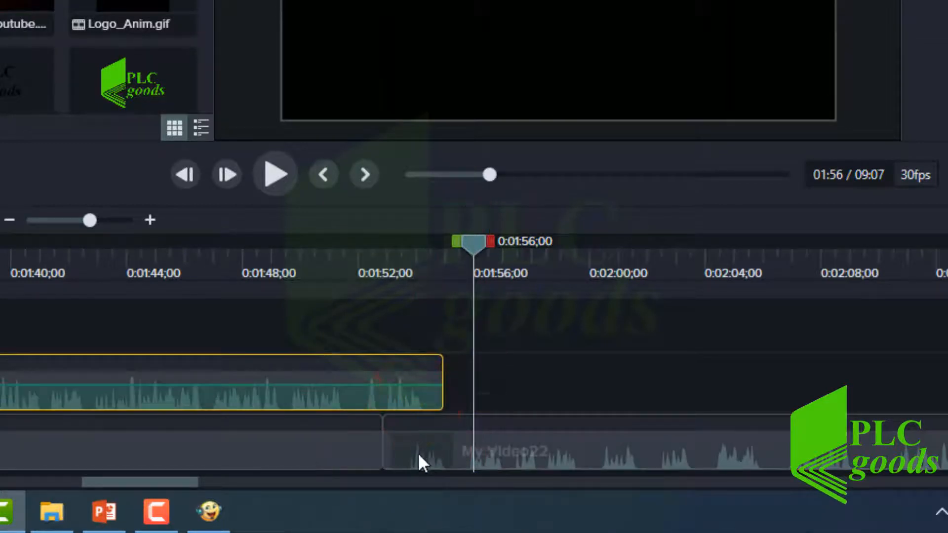
left_click_drag(418, 452, 472, 457)
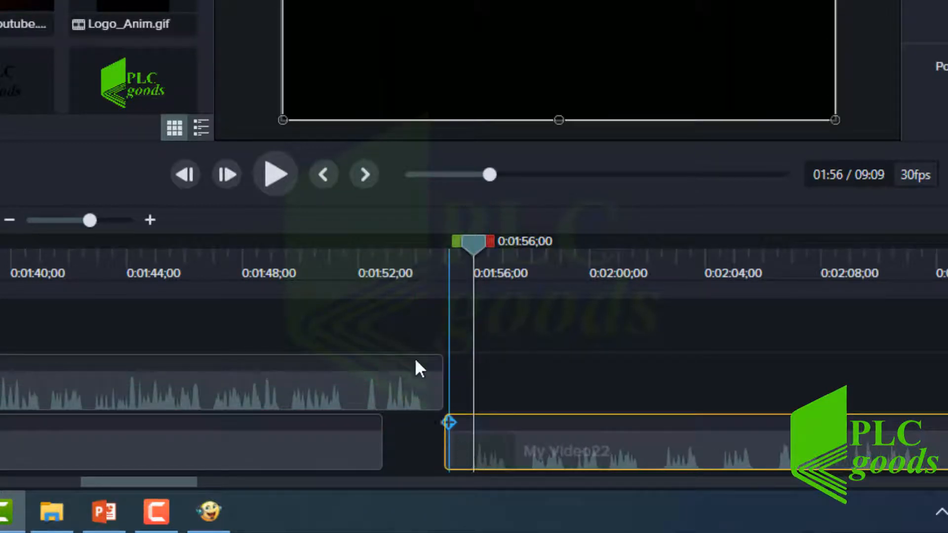
- Extend the last frame of the Rec 01-16-21 (Screen) clip at 0:01:52;22 with a duration of 2.13 seconds
left_click_drag(401, 255, 379, 252)
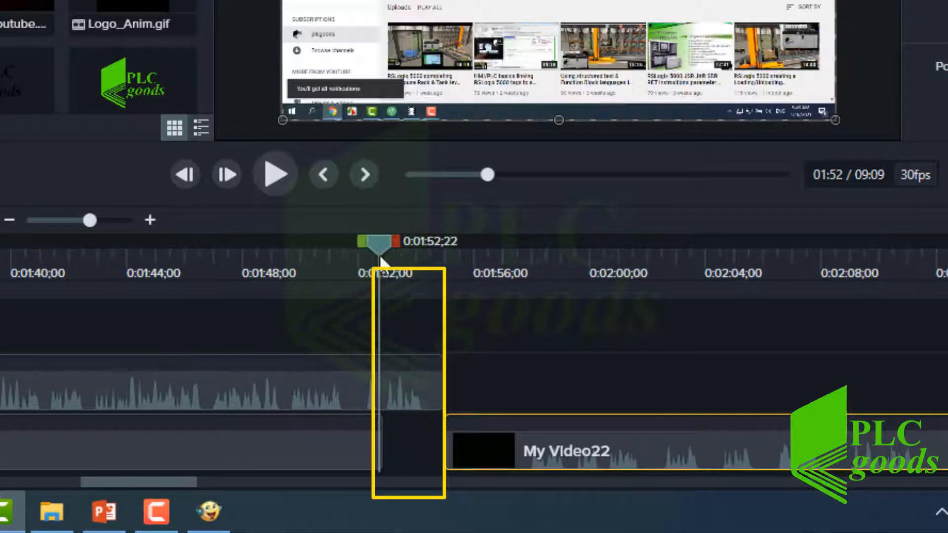
left_click(380, 452)
right_click(381, 452)
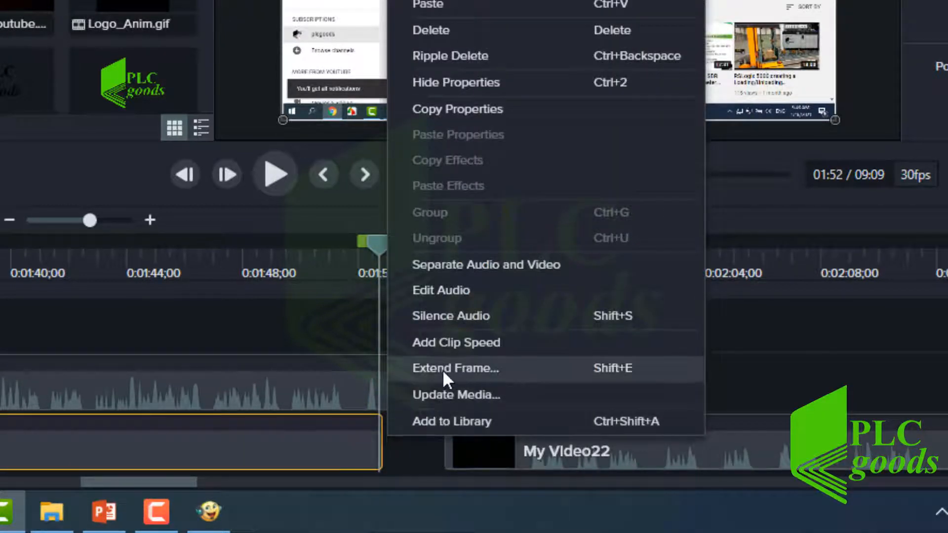
left_click(573, 369)
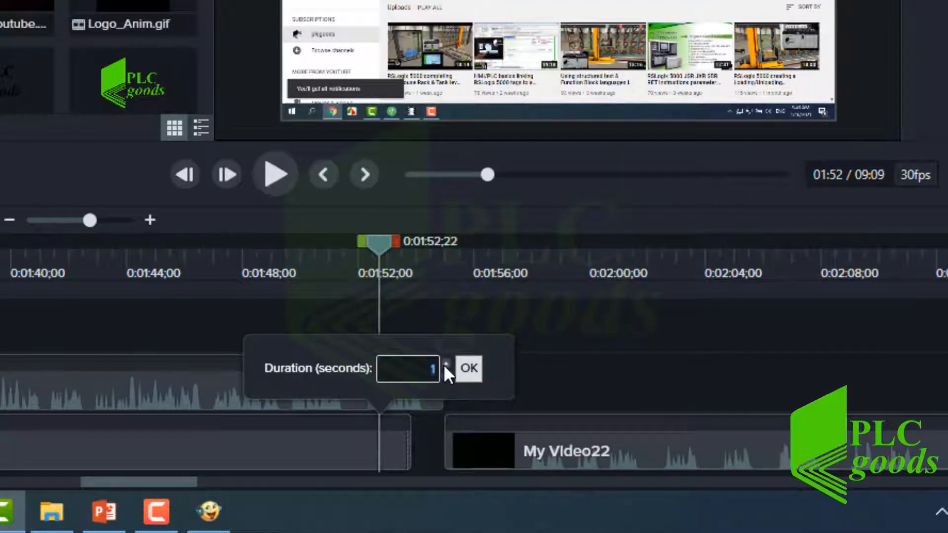
left_click(445, 366)
left_click(444, 366)
left_click(444, 366)
left_click(445, 366)
left_click(444, 366)
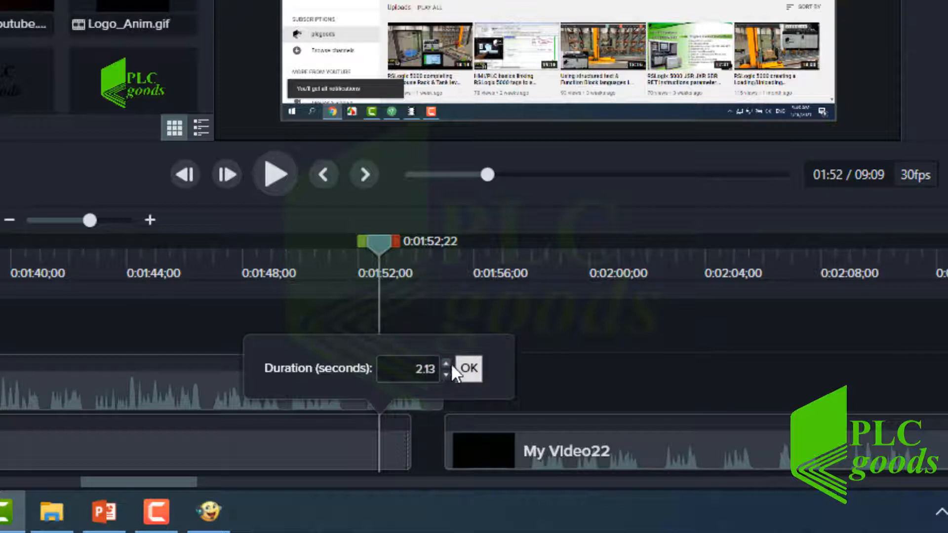
left_click(473, 367)
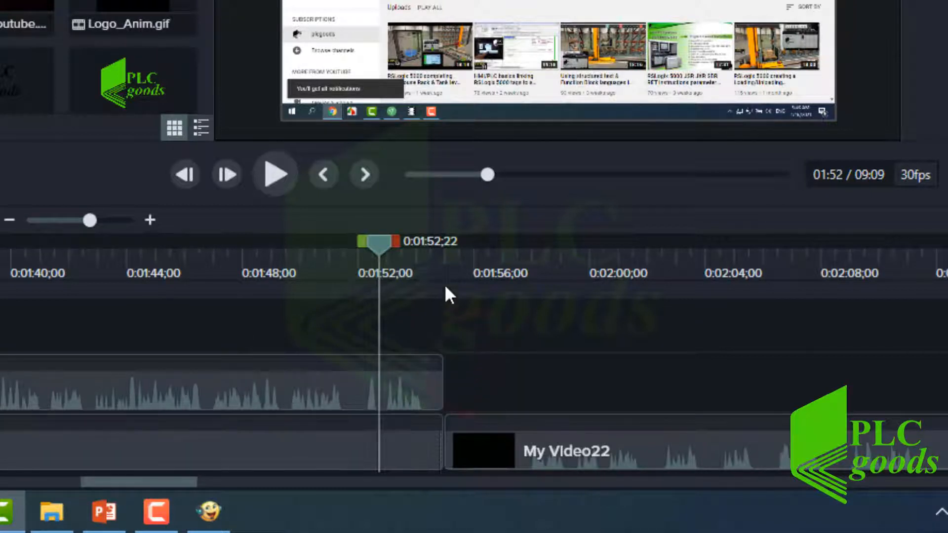
- Cut the stretch from 0:01:54;18 to 0:01:55;00 out of the tracks and move My Video22 against the recording's end
left_click(430, 257)
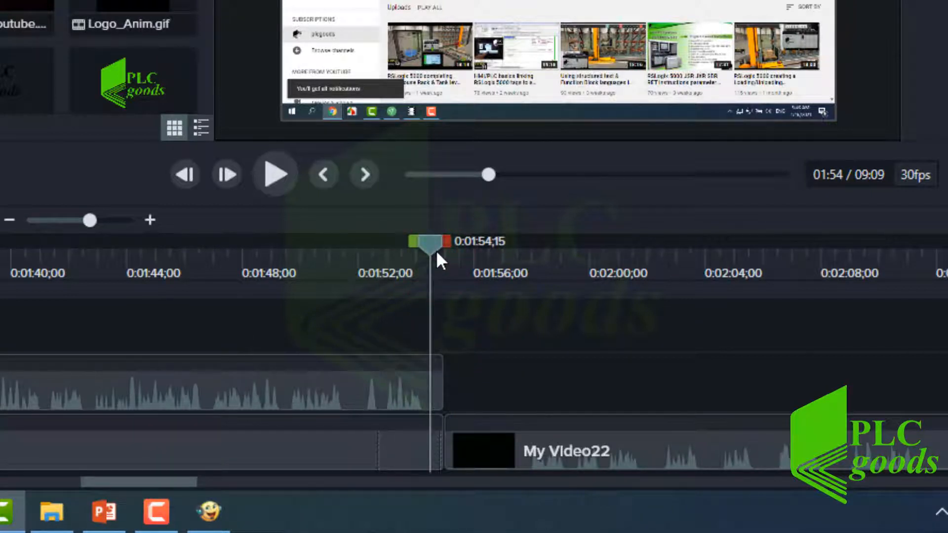
left_click_drag(431, 248, 434, 250)
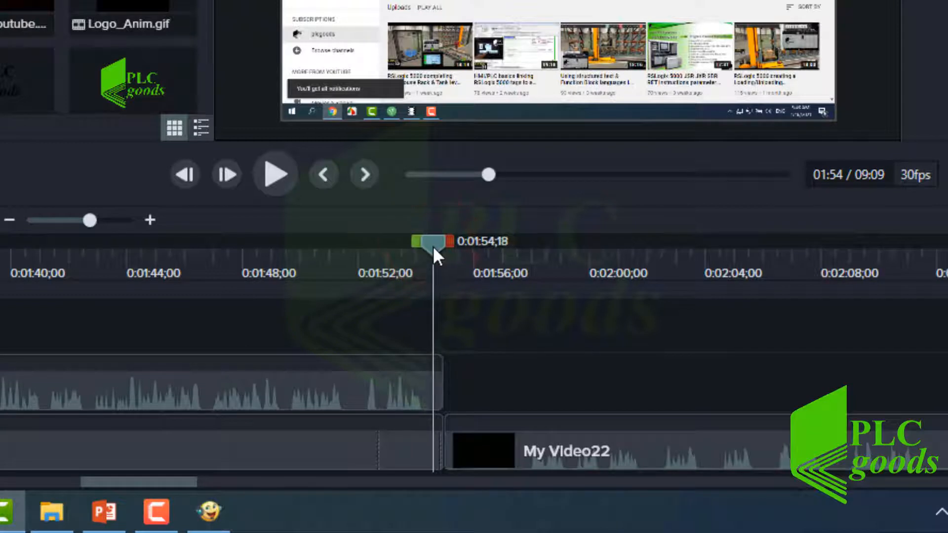
left_click_drag(459, 251, 459, 252)
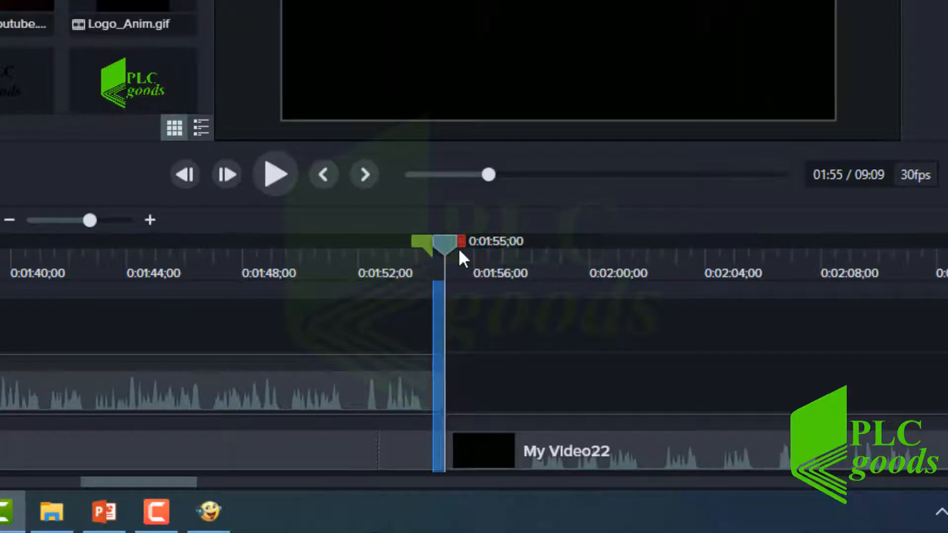
left_click(458, 248)
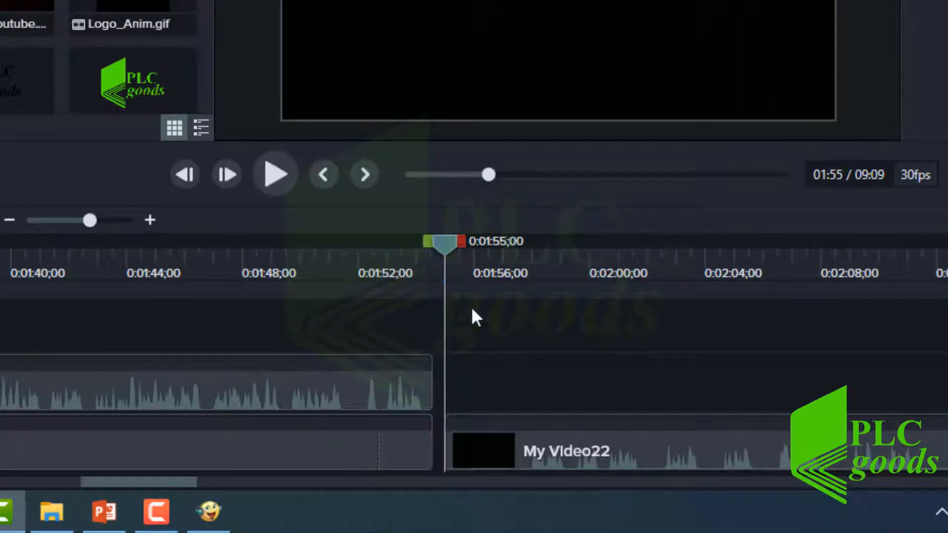
left_click(456, 456)
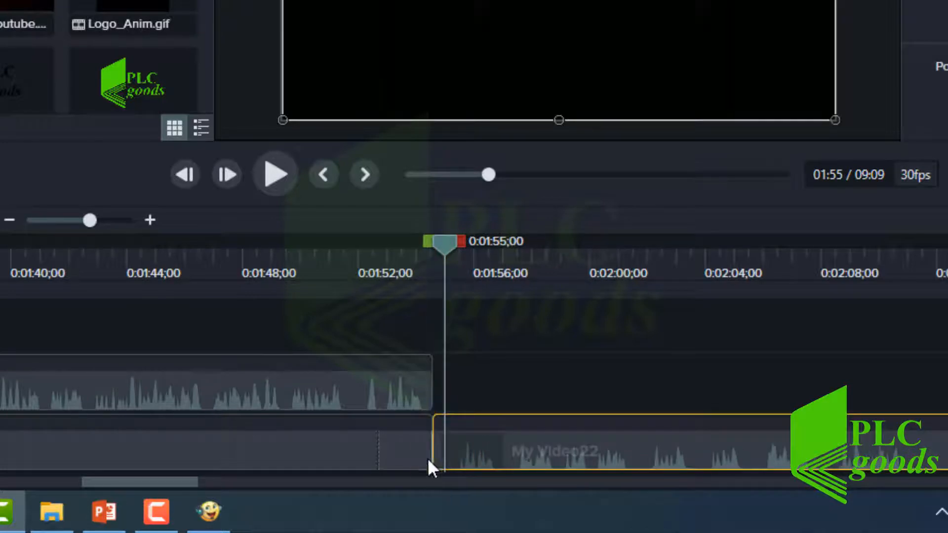
- Scrub around the extended frame and play through the join between the screen recording and My Video22 up to about 0:01:59
left_click(391, 450)
left_click(405, 254)
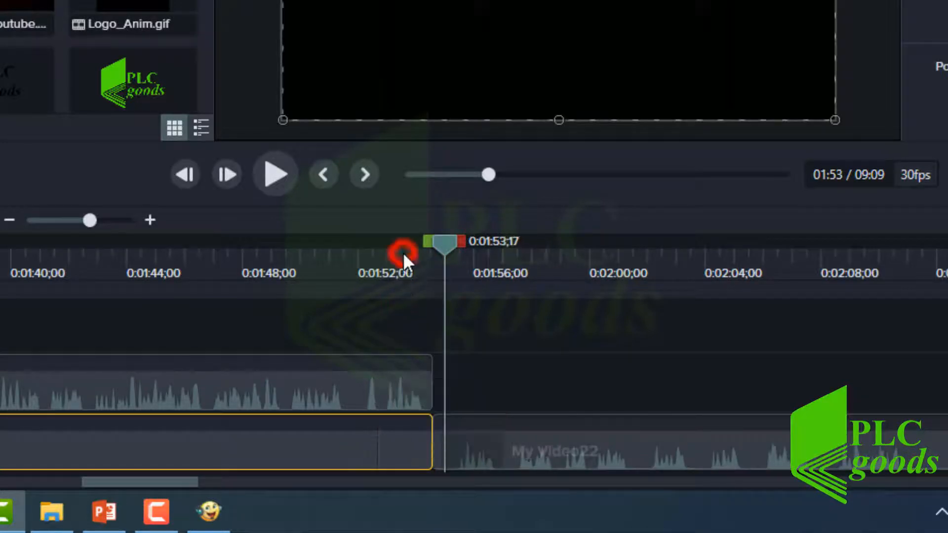
left_click_drag(408, 245, 415, 245)
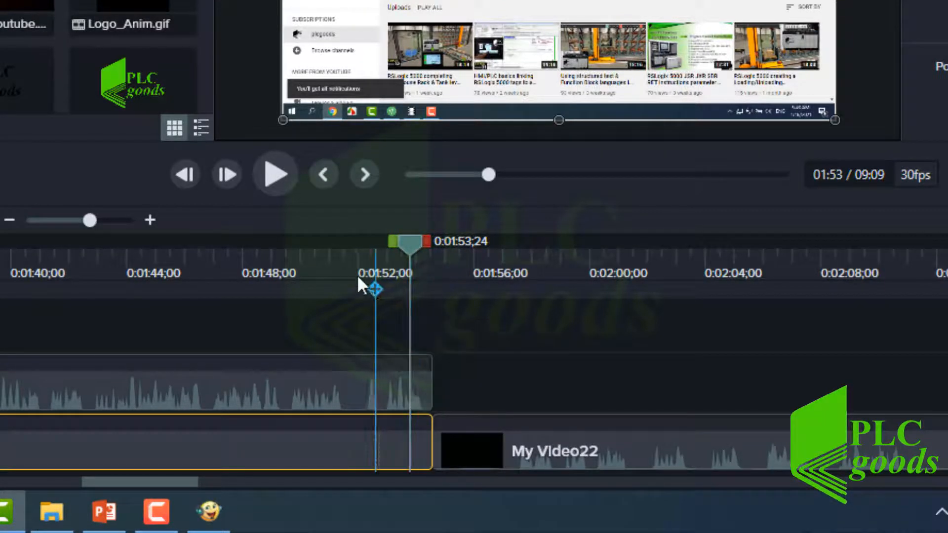
left_click(326, 256)
left_click(276, 174)
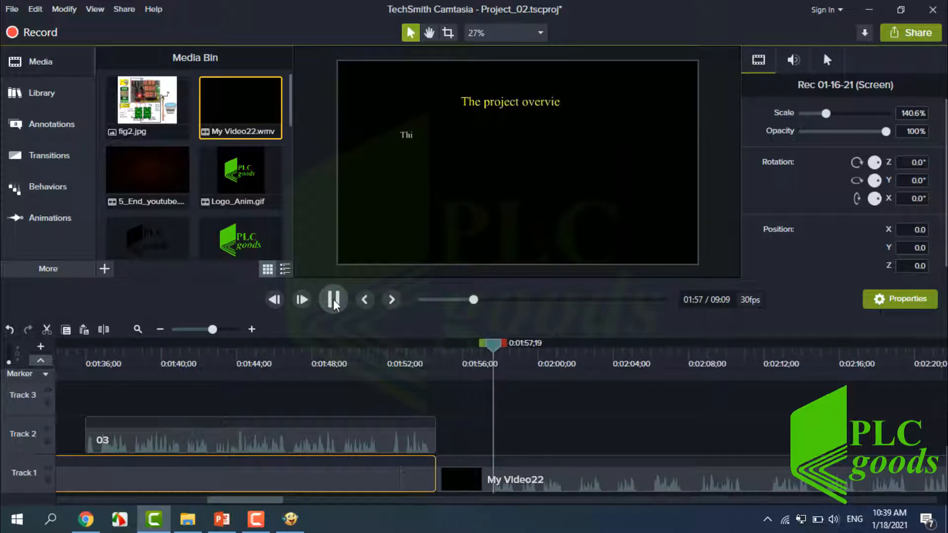
left_click(333, 299)
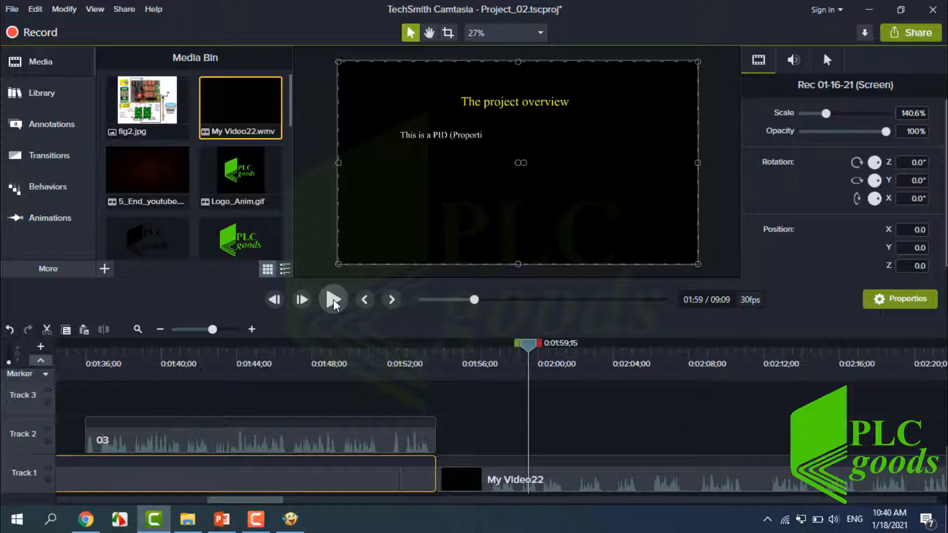
- Show the whole project on the timeline and place the playhead at its end, 0:09:09;06, to check the total duration
left_click(159, 327)
left_click(159, 327)
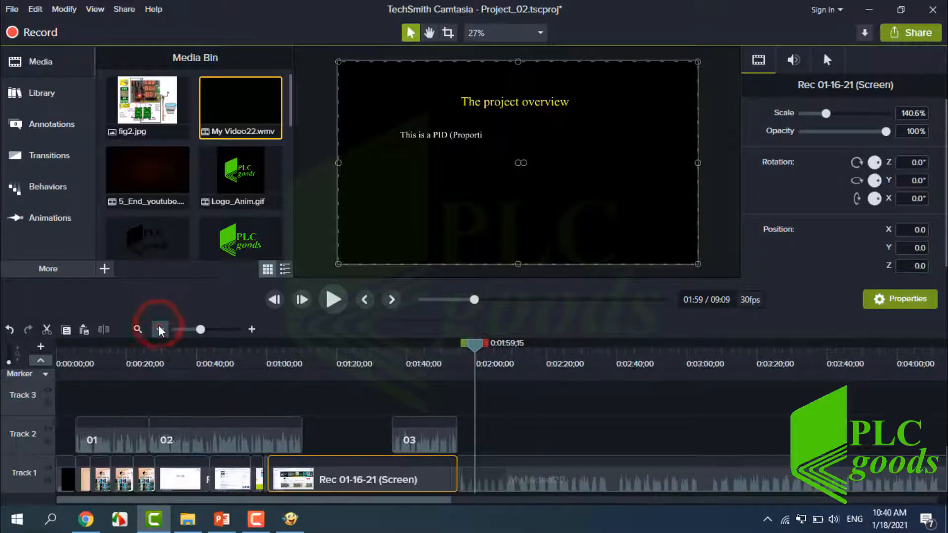
left_click(158, 327)
left_click(159, 327)
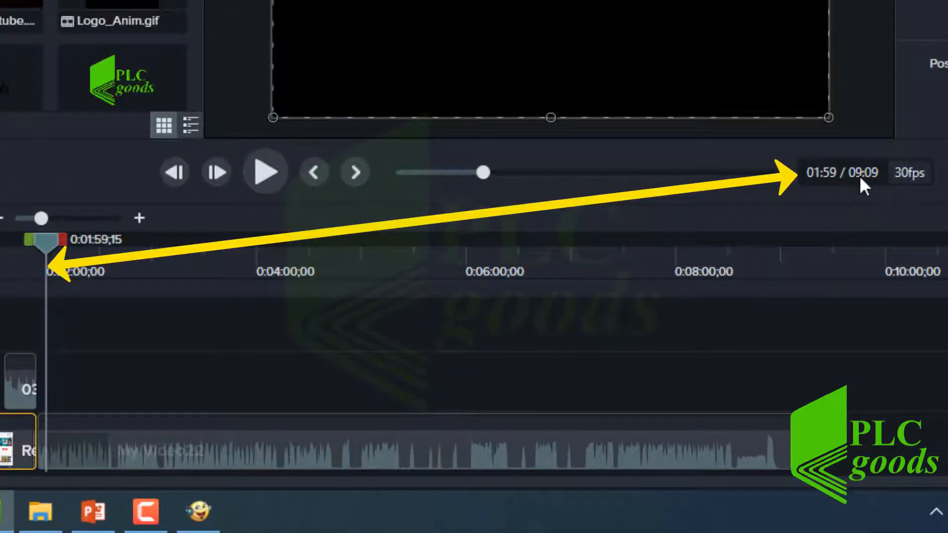
left_click(782, 256)
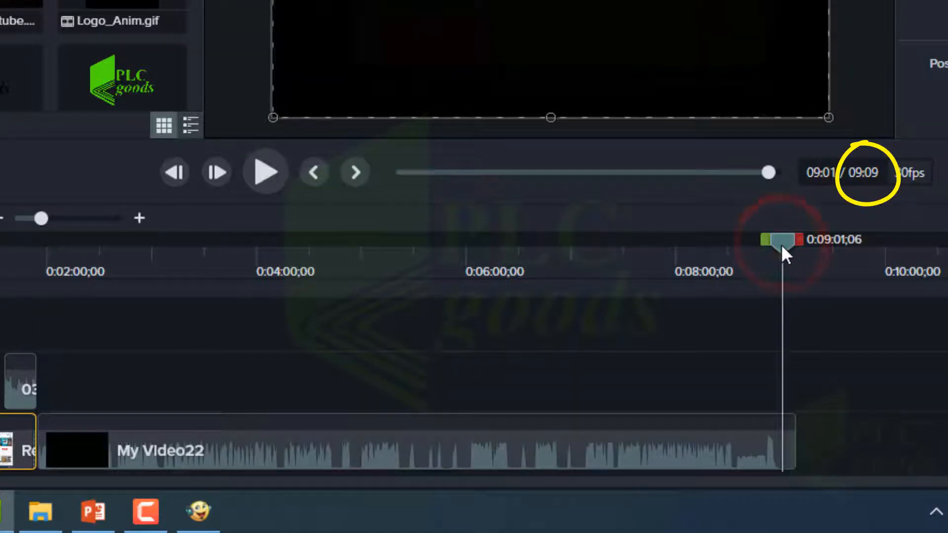
left_click_drag(782, 246, 796, 244)
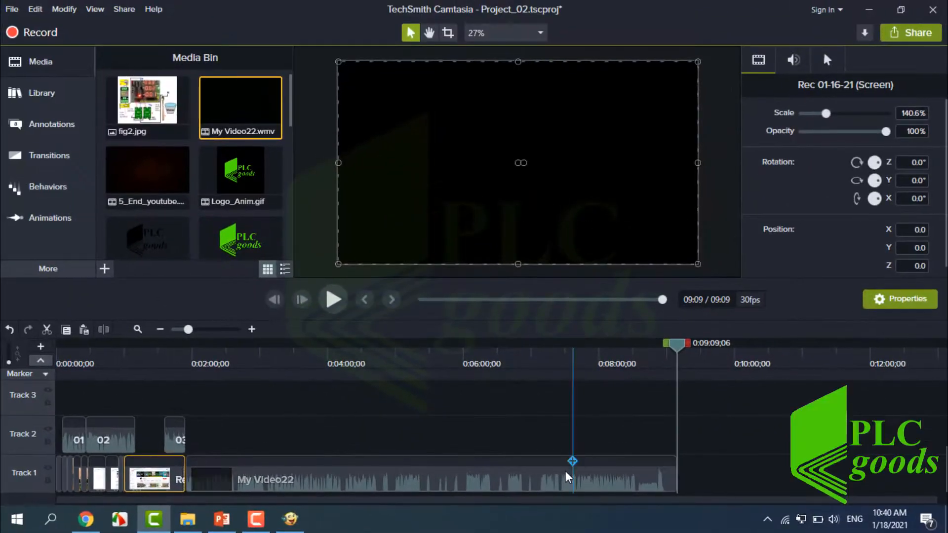
- Examine the visual and audio properties of the My Video22 clip and preview its frame at 0:05:39;03
left_click(549, 487)
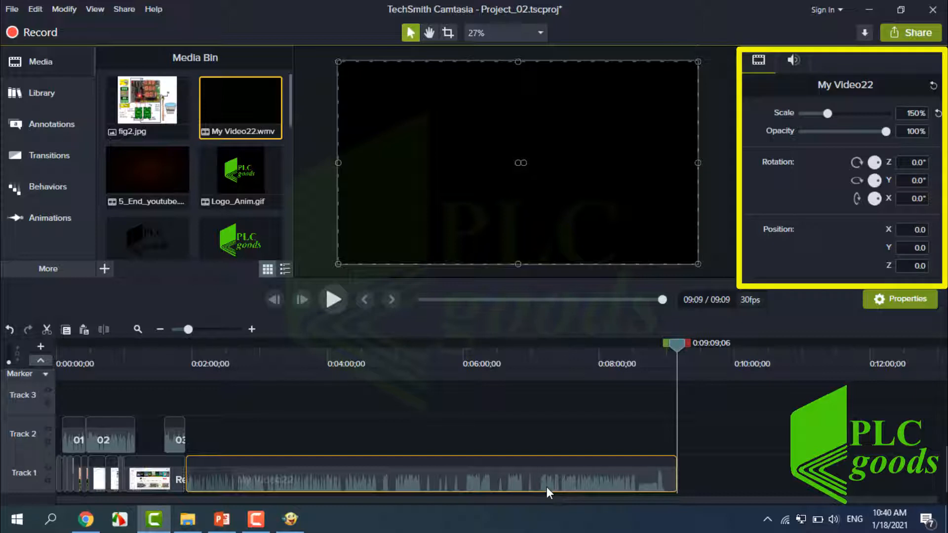
left_click(795, 60)
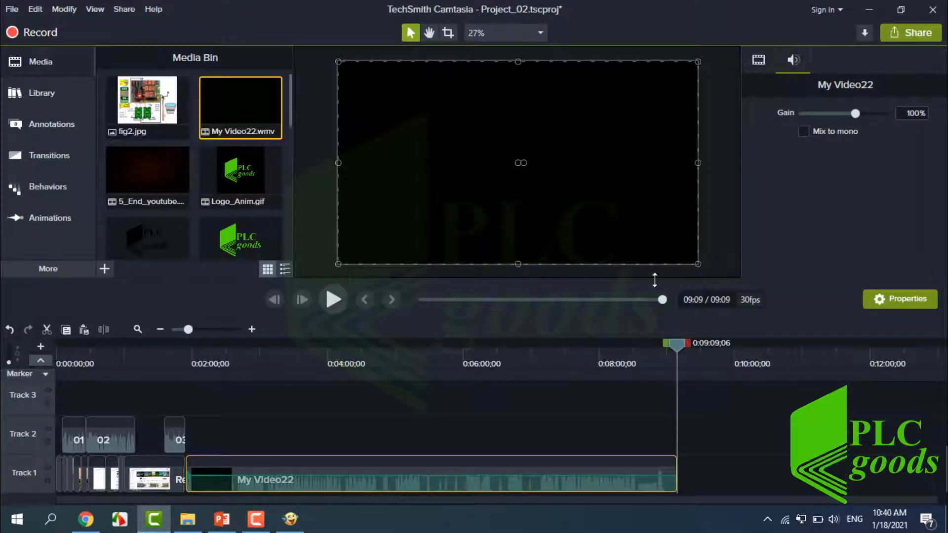
left_click_drag(674, 348, 437, 357)
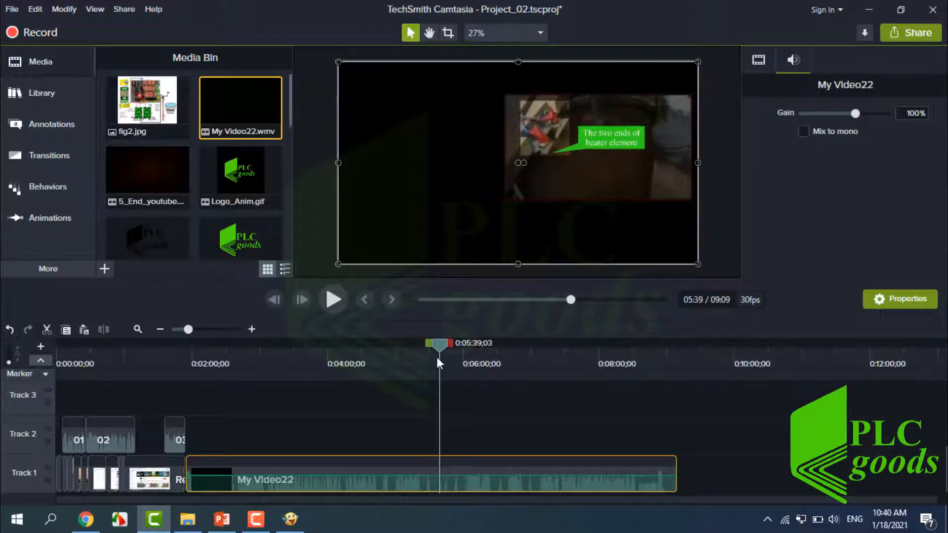
- Select the Rec 01-16-21 (Screen) clip at 0:01:28;14 and examine its visual, audio and cursor properties
left_click(161, 475)
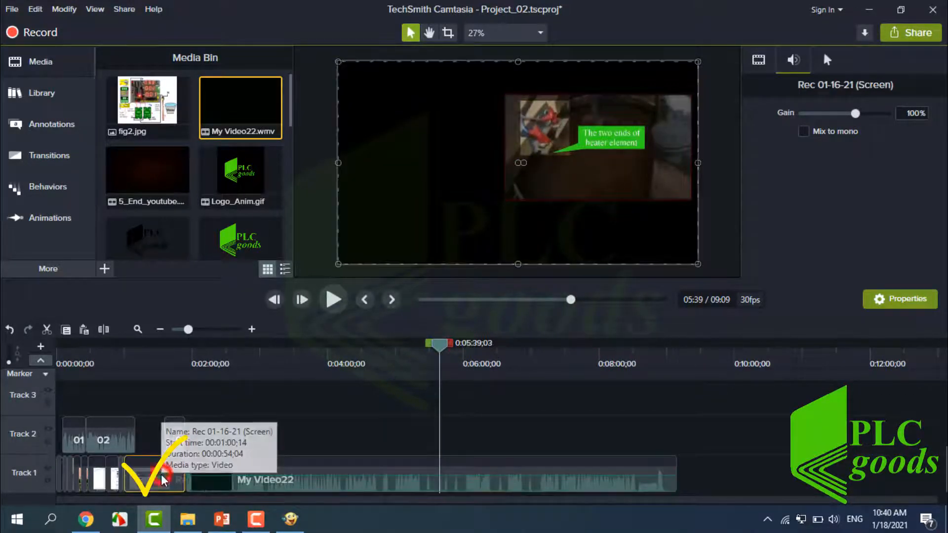
left_click(156, 354)
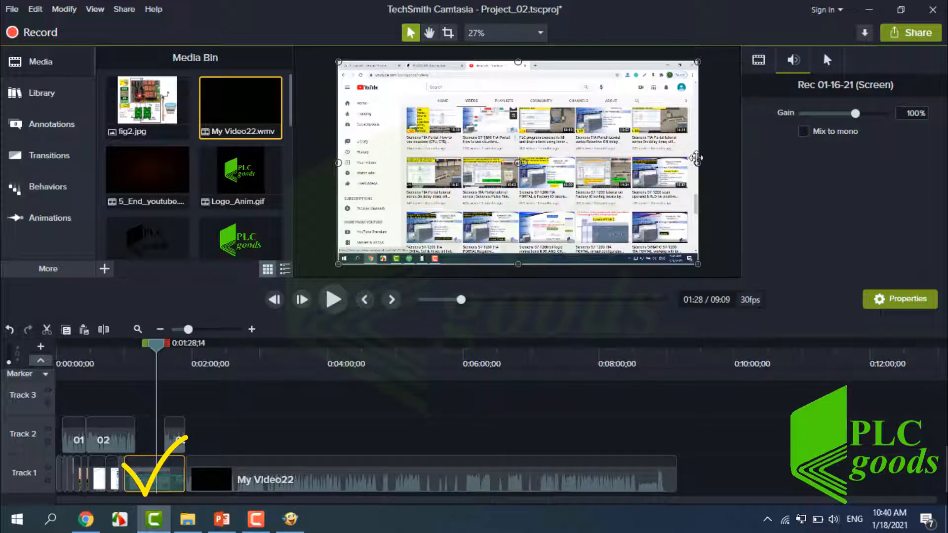
left_click(760, 61)
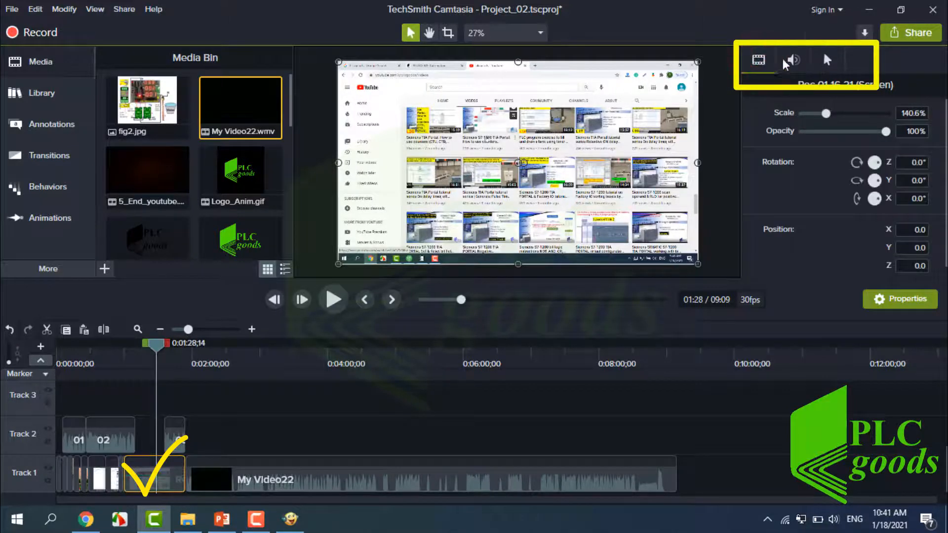
left_click(792, 58)
left_click(835, 60)
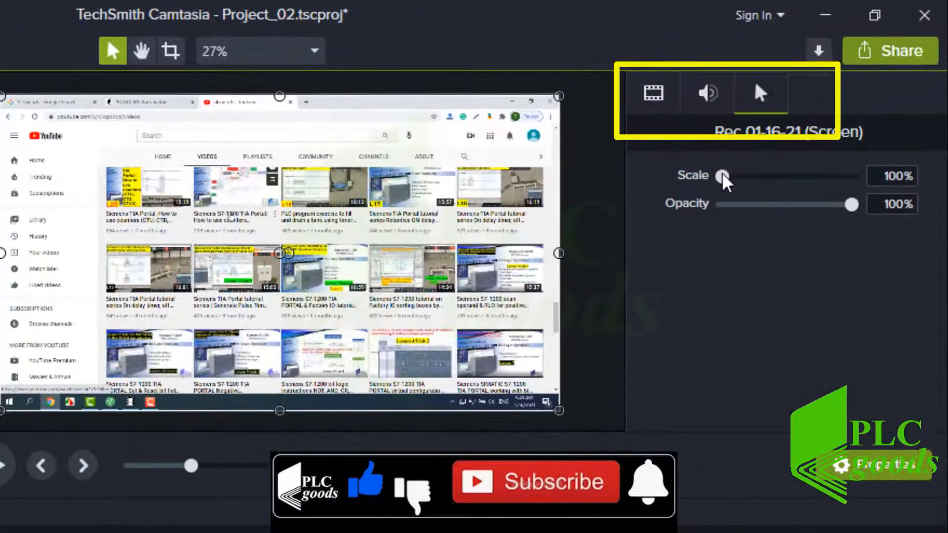
- Try a cursor scale of 440% and a changed cursor opacity on the screen recording, and reset the cursor properties
left_click_drag(754, 151, 818, 162)
mouse_move(802, 195)
left_mouse_down()
mouse_move(846, 201)
mouse_move(835, 201)
mouse_move(840, 218)
mouse_move(722, 209)
mouse_move(771, 220)
mouse_move(866, 206)
left_mouse_up()
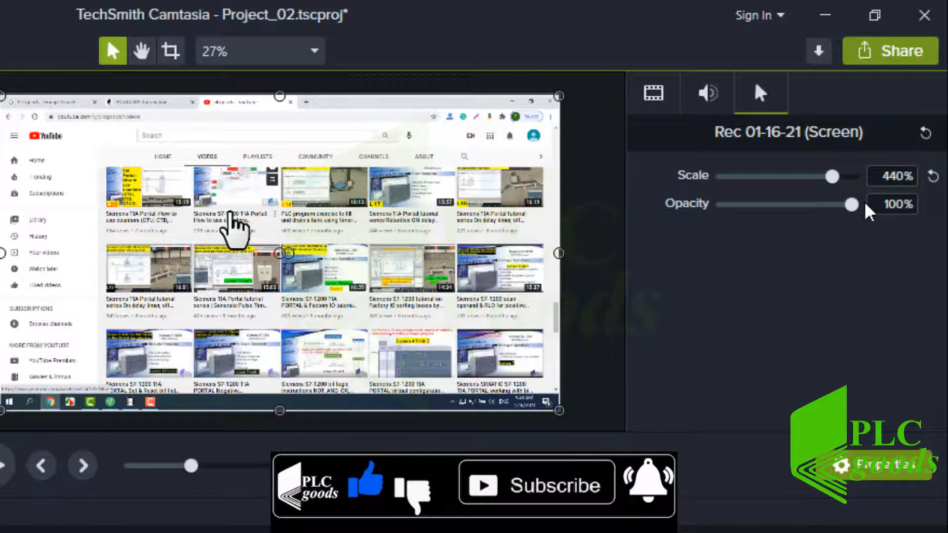
left_click(926, 134)
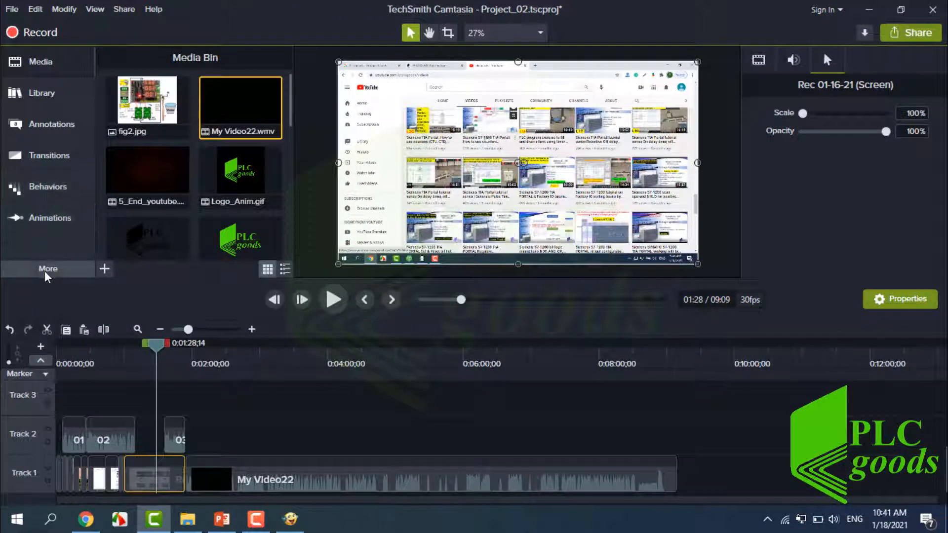
- Apply the Cursor Highlight effect to the Rec 01-16-21 (Screen) clip on Track 1
left_click(44, 271)
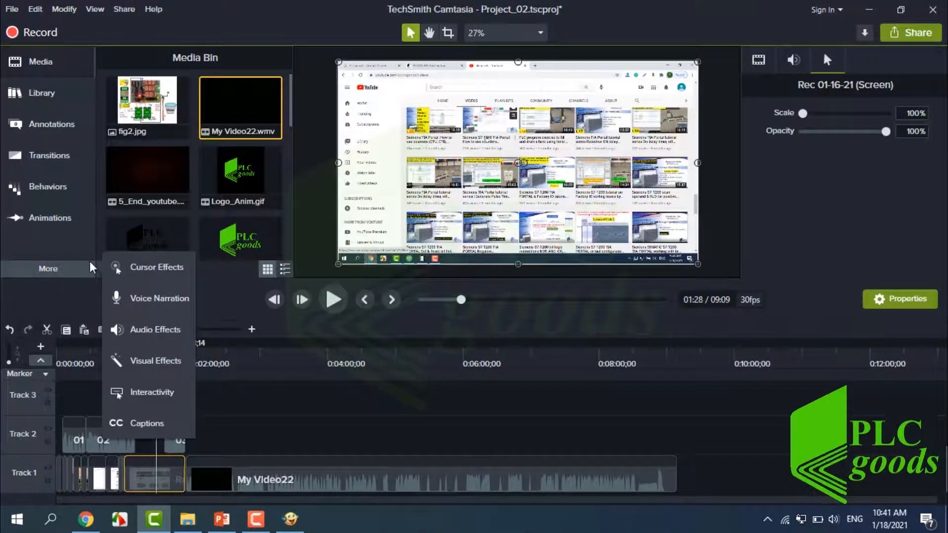
left_click(150, 269)
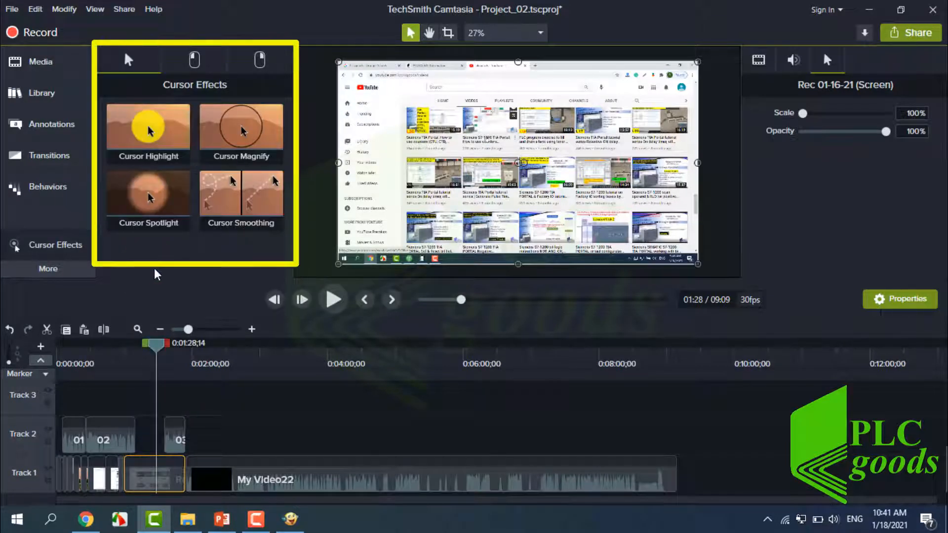
left_click(153, 134)
left_click_drag(153, 135, 157, 480)
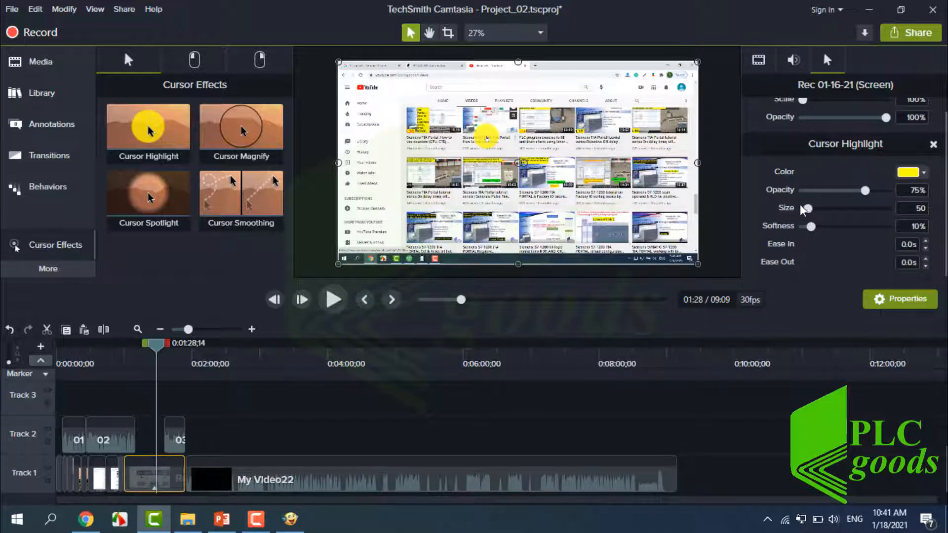
- Set the cursor highlight's size to 90 and preview it by playing the recording to about 0:01:31
mouse_move(808, 210)
left_mouse_down()
mouse_move(829, 208)
mouse_move(814, 220)
left_mouse_up()
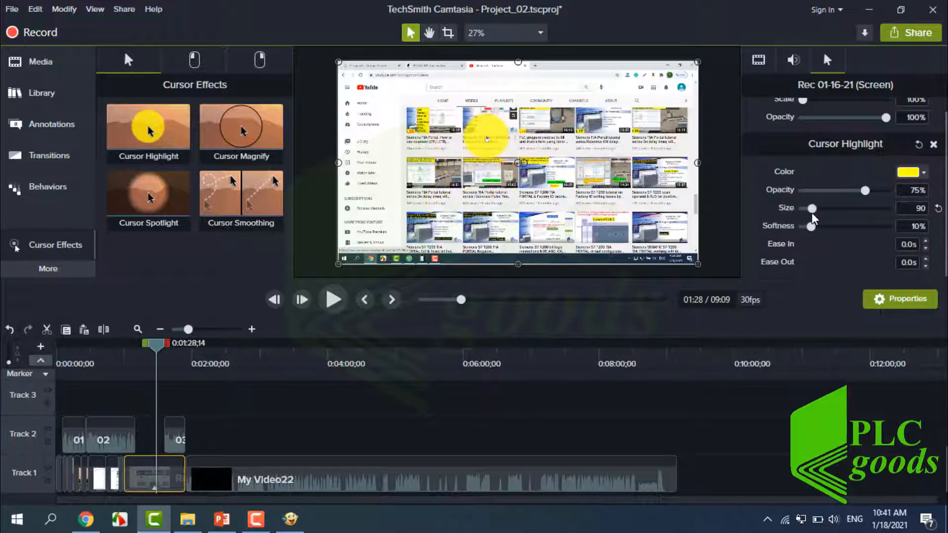
left_click(332, 301)
left_click(334, 305)
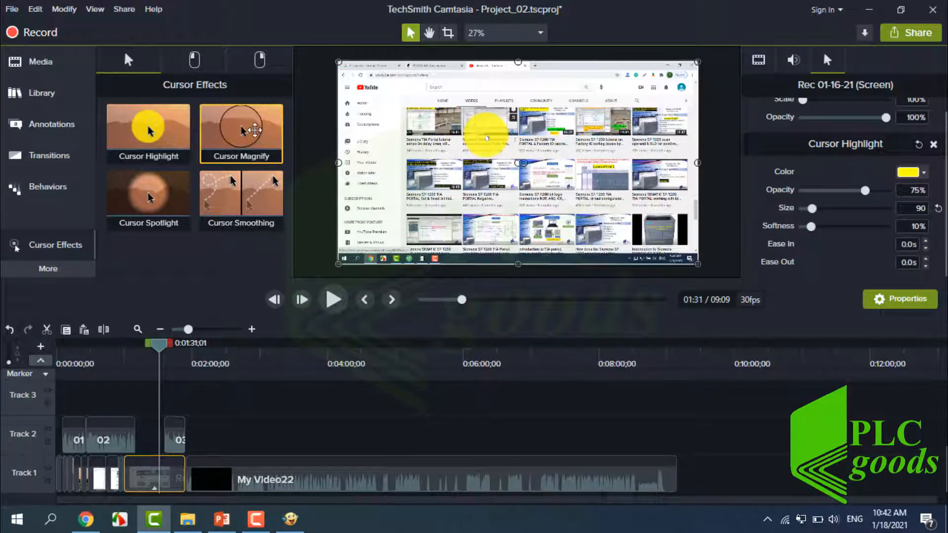
- Apply the Cursor Magnify effect to the Rec 01-16-21 (Screen) clip on Track 1 and remove its Cursor Highlight effect
left_click_drag(255, 130, 151, 475)
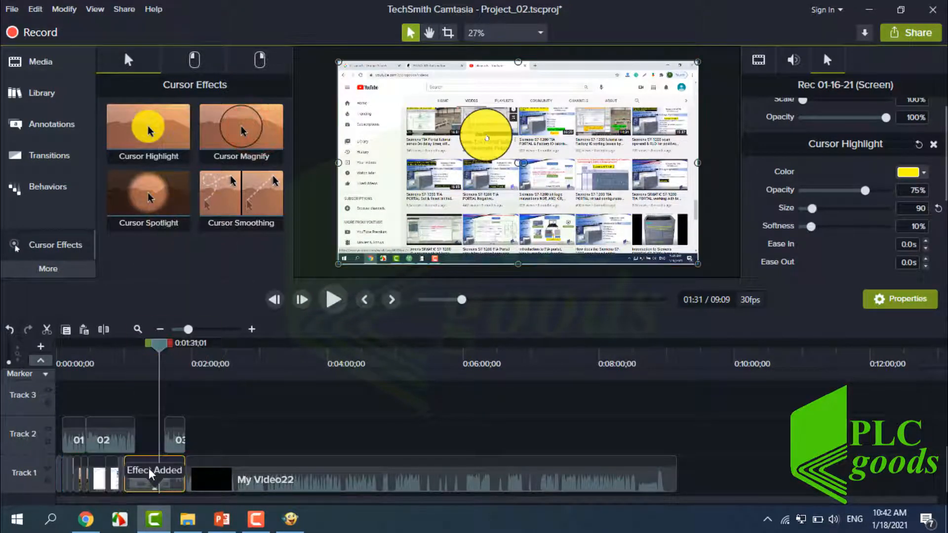
left_click(934, 146)
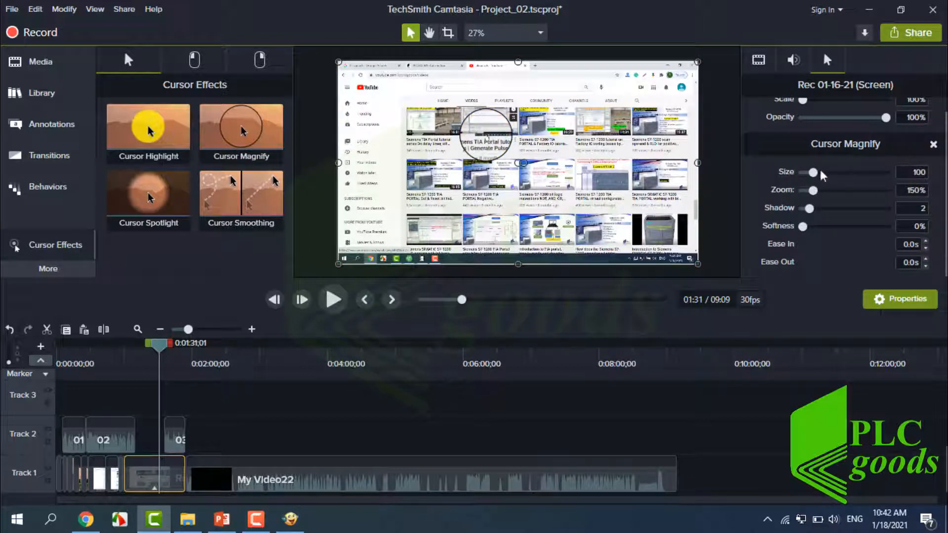
- Try a Cursor Magnify size of 207, preview it by playing to about 0:01:34, and remove the Cursor Magnify effect
left_click_drag(813, 173, 825, 174)
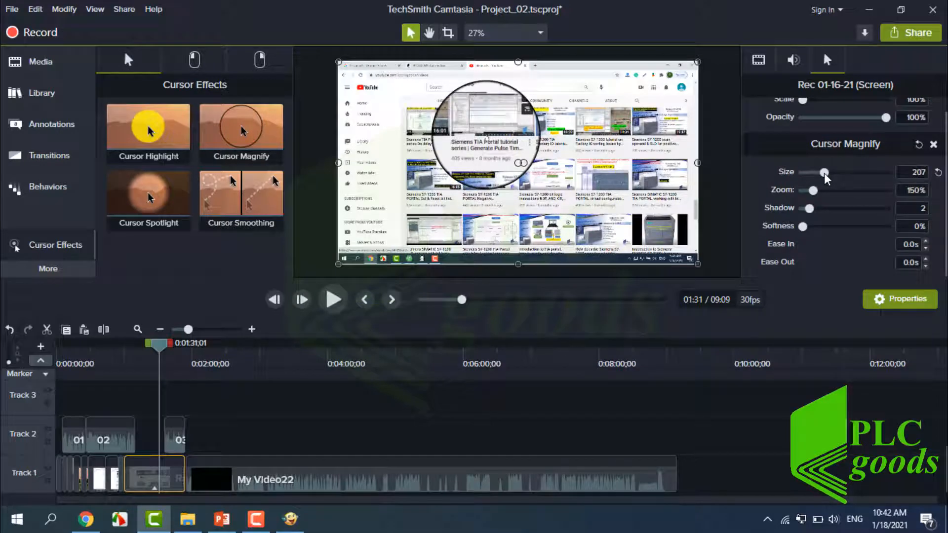
left_click(334, 301)
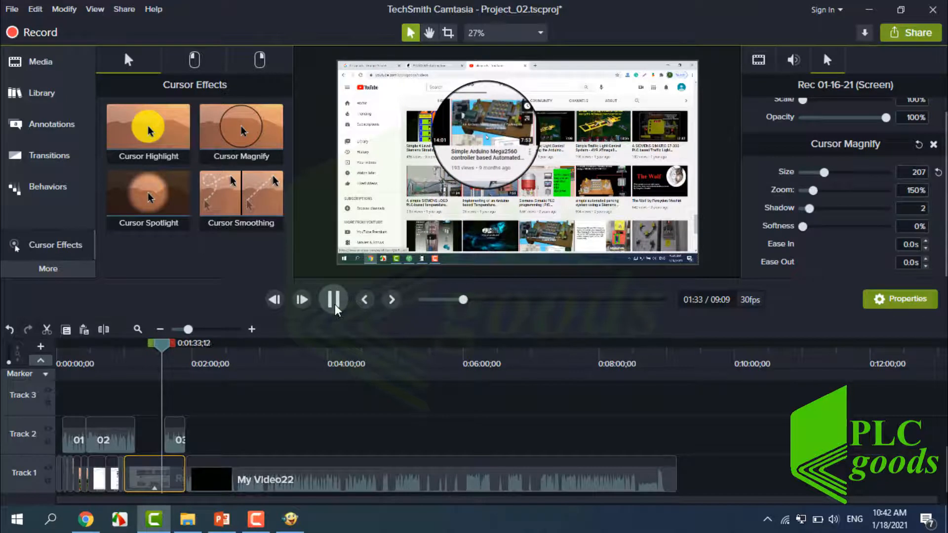
left_click(335, 302)
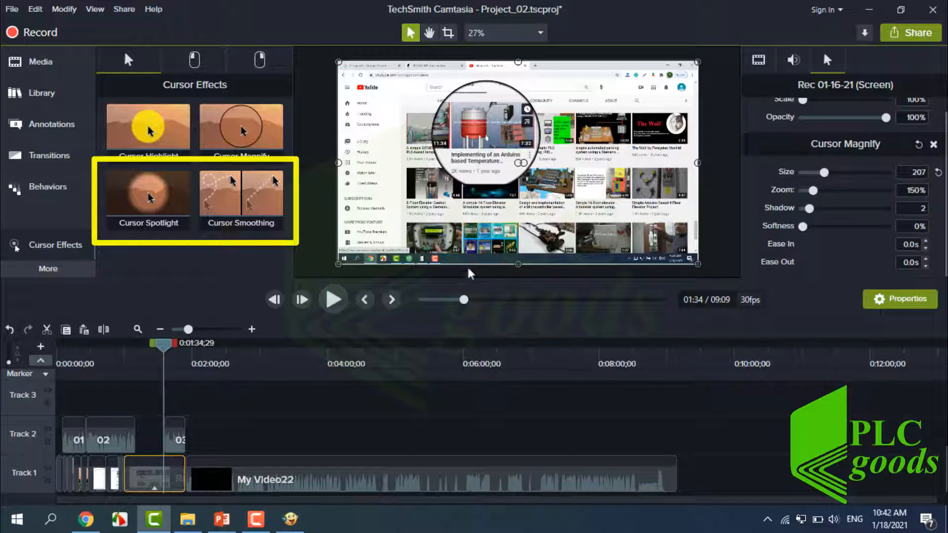
left_click(934, 144)
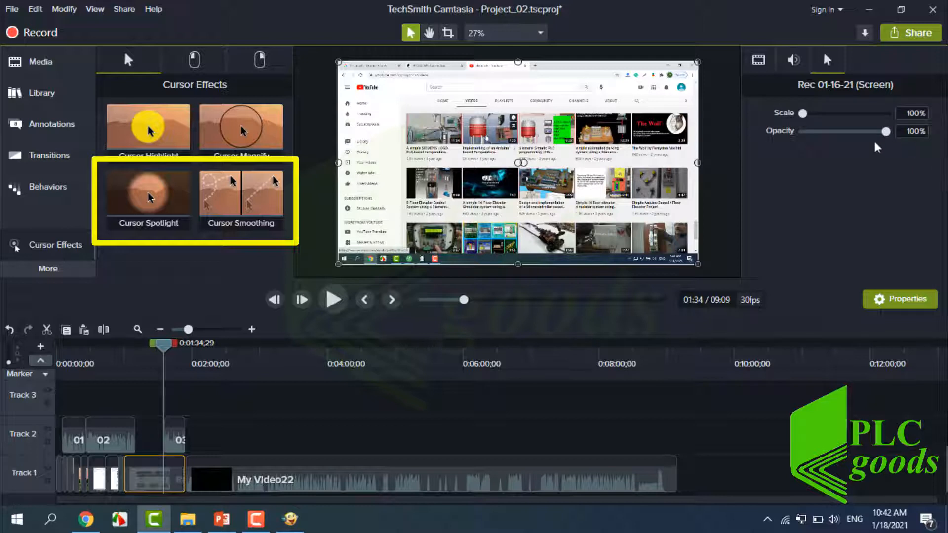
- Select the group of clips before My Video22 and apply the Left Click Rings and Left Click Sound effects to its screen recordings
left_click(194, 61)
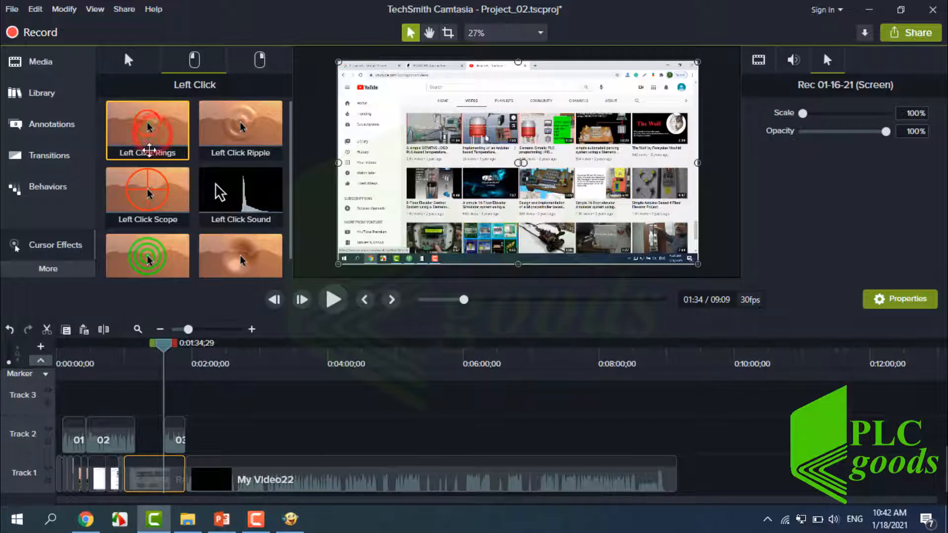
mouse_move(153, 134)
left_mouse_down()
mouse_move(138, 190)
mouse_move(161, 445)
mouse_move(113, 487)
mouse_move(67, 482)
mouse_move(149, 470)
mouse_move(149, 127)
left_mouse_up()
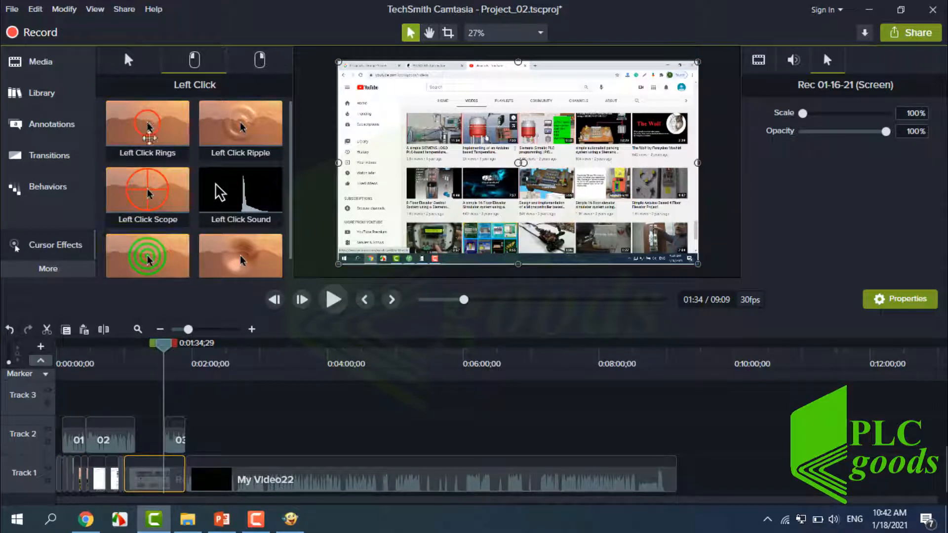
left_click_drag(151, 446, 71, 486)
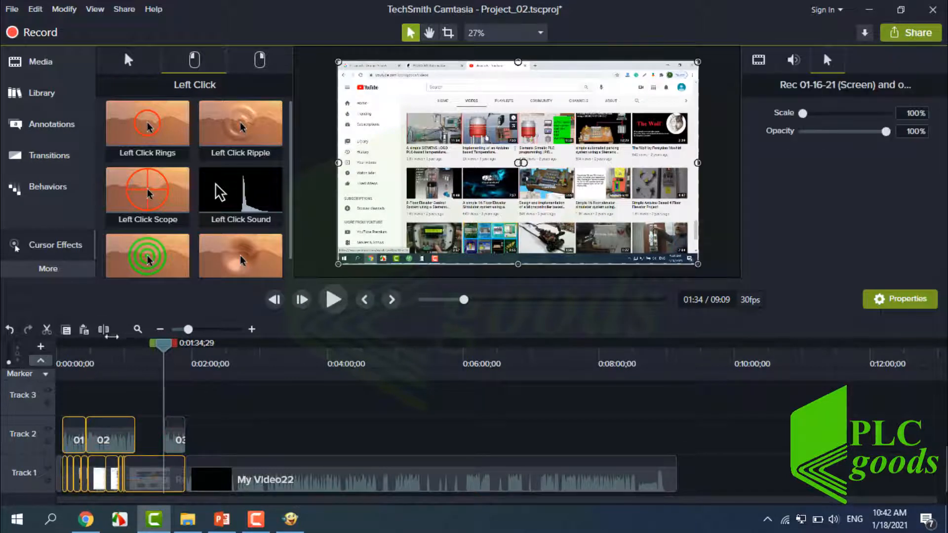
left_click_drag(144, 142, 123, 475)
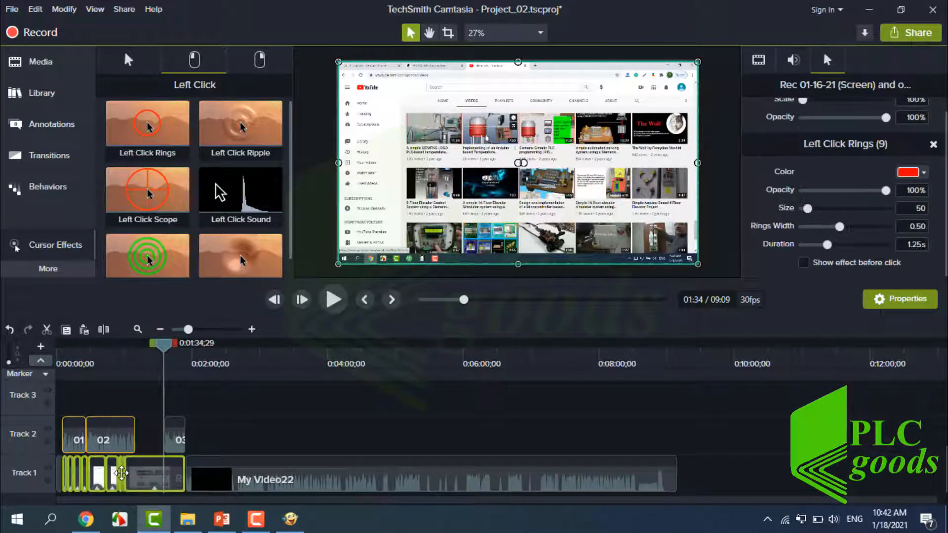
left_click_drag(240, 200, 145, 474)
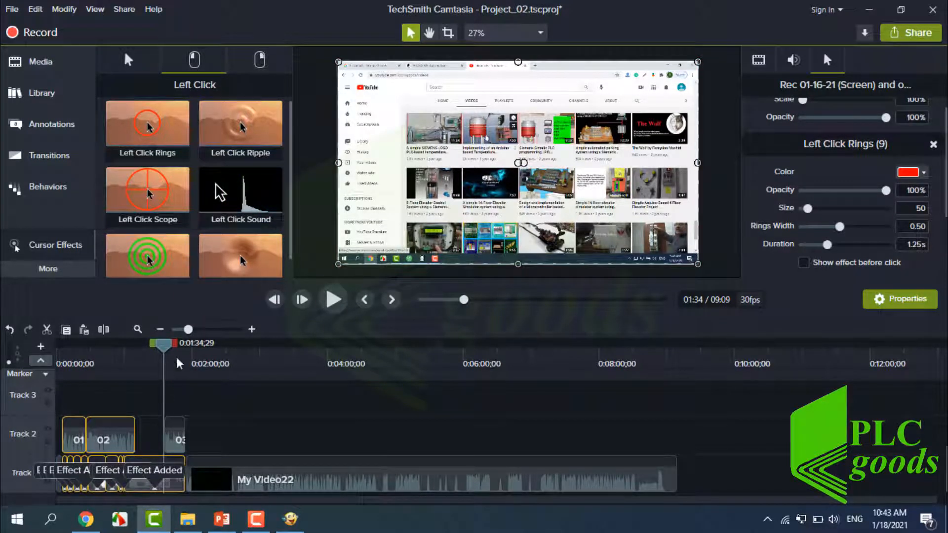
- Apply the Right Click Rings and Right Click Sound effects to the same selected Track 1 clips and review their effect properties
left_click(266, 60)
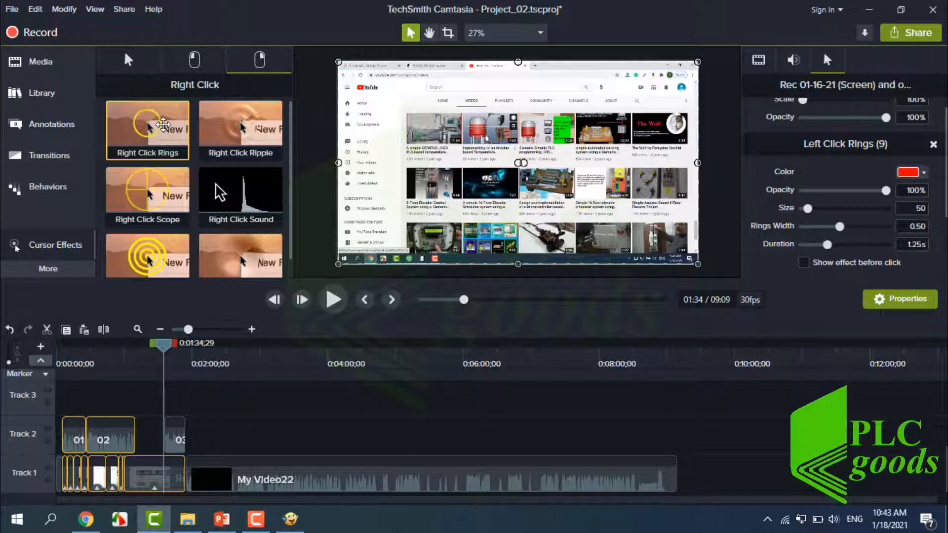
left_click_drag(163, 125, 137, 482)
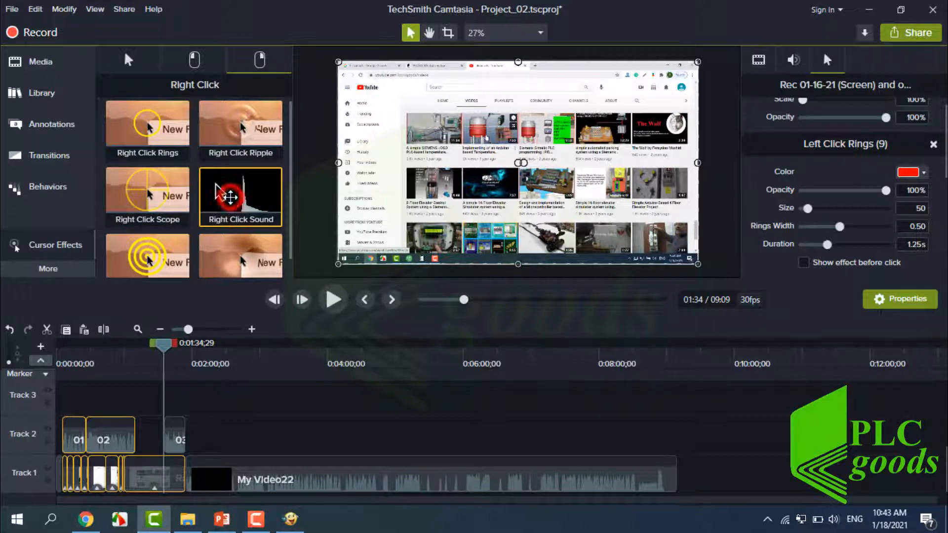
left_click_drag(230, 197, 133, 471)
left_click_drag(140, 486, 140, 487)
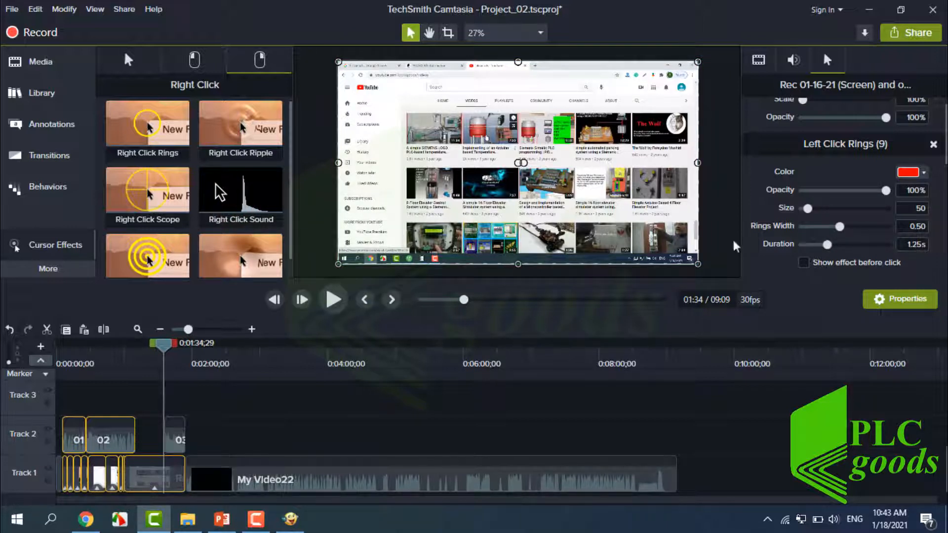
scroll(939, 165, "down", 7)
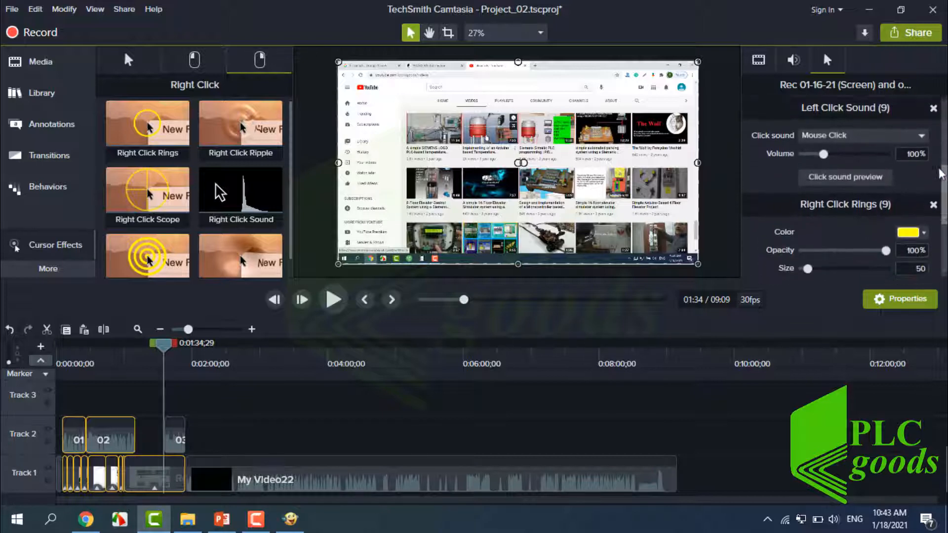
scroll(845, 188, "down", 3)
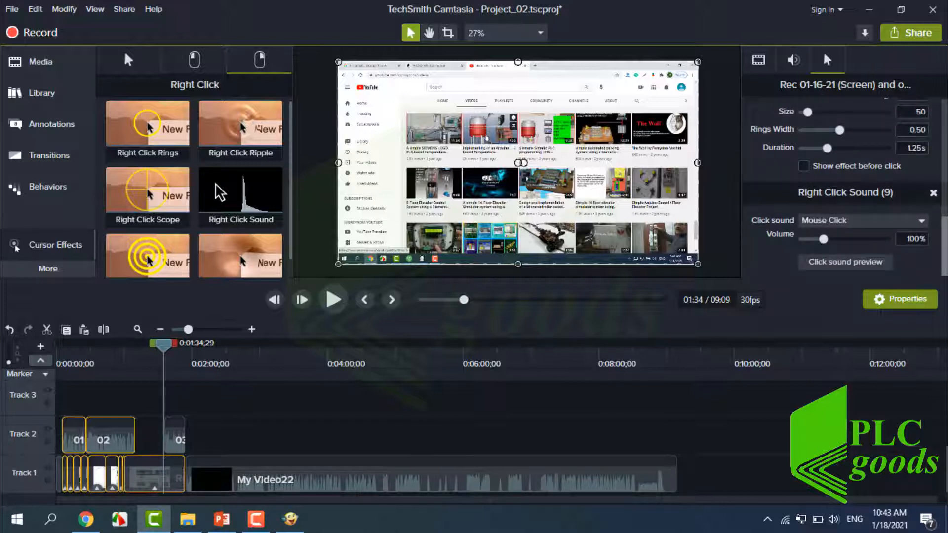
- Preview the click effects by playing the recording from 0:01:43;17 to about 0:01:50
left_click_drag(163, 346, 172, 350)
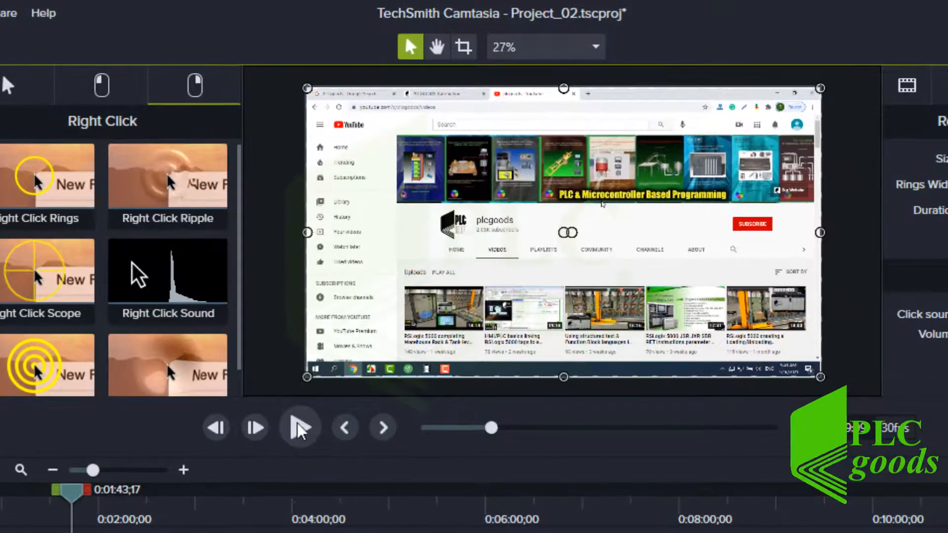
left_click(299, 429)
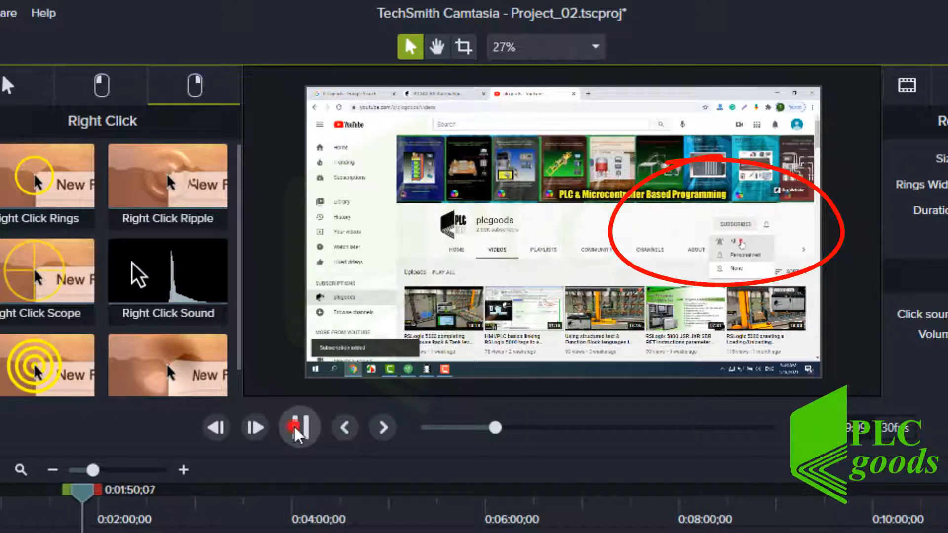
left_click(298, 432)
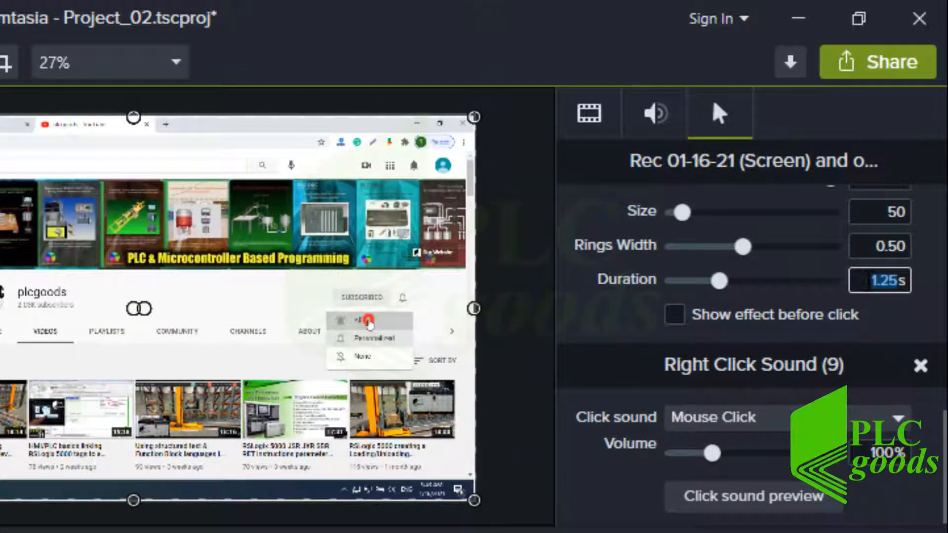
- Set the duration of both the Right Click Rings and the Left Click Rings effects to 0.50 s
type("0.5")
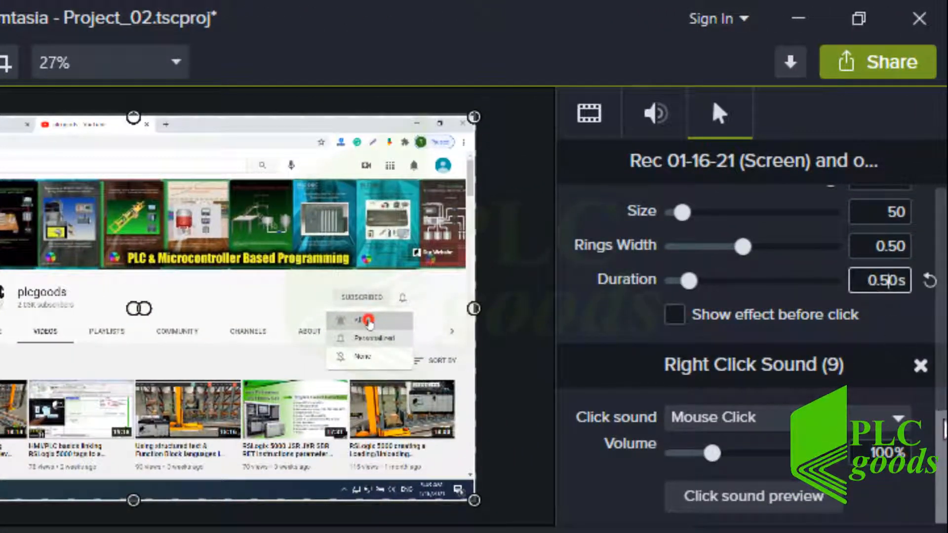
scroll(872, 292, "up", 8)
scroll(751, 346, "up", 3)
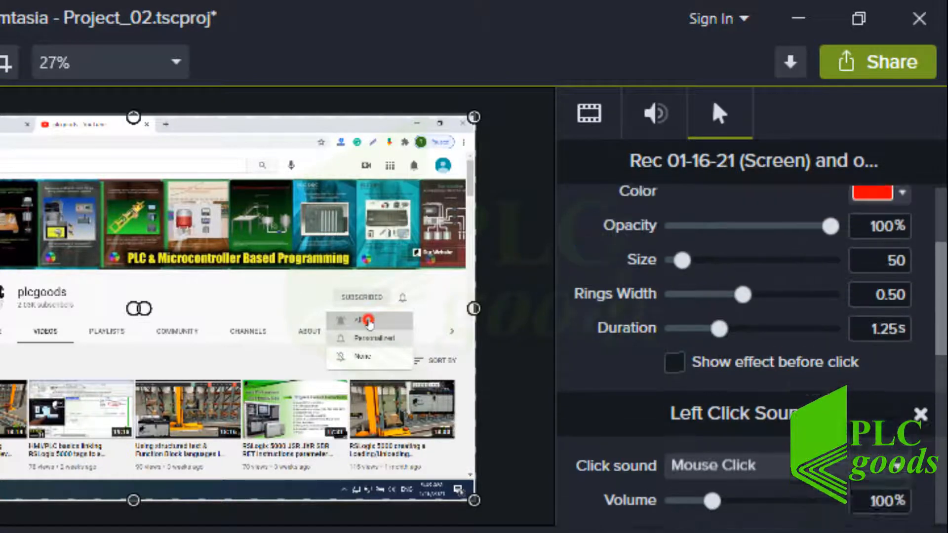
left_click(875, 390)
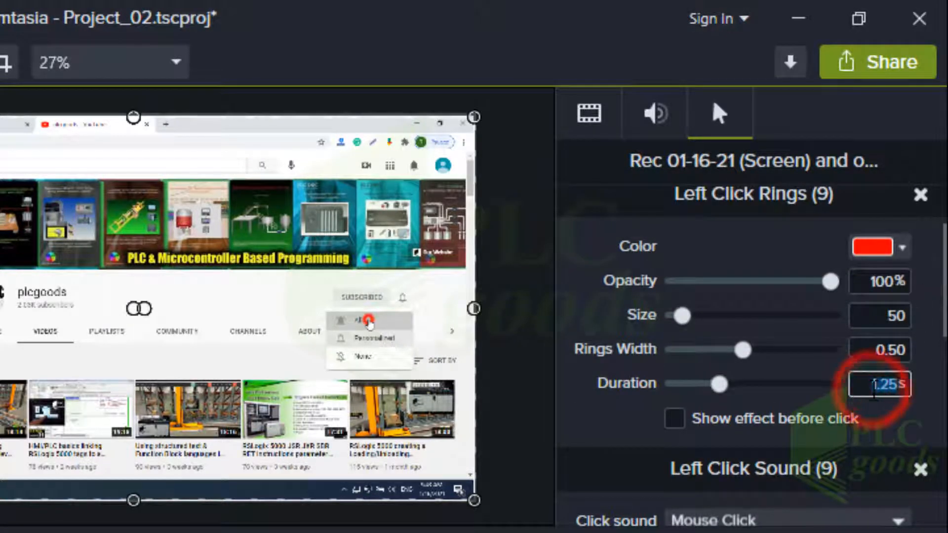
type("0.5")
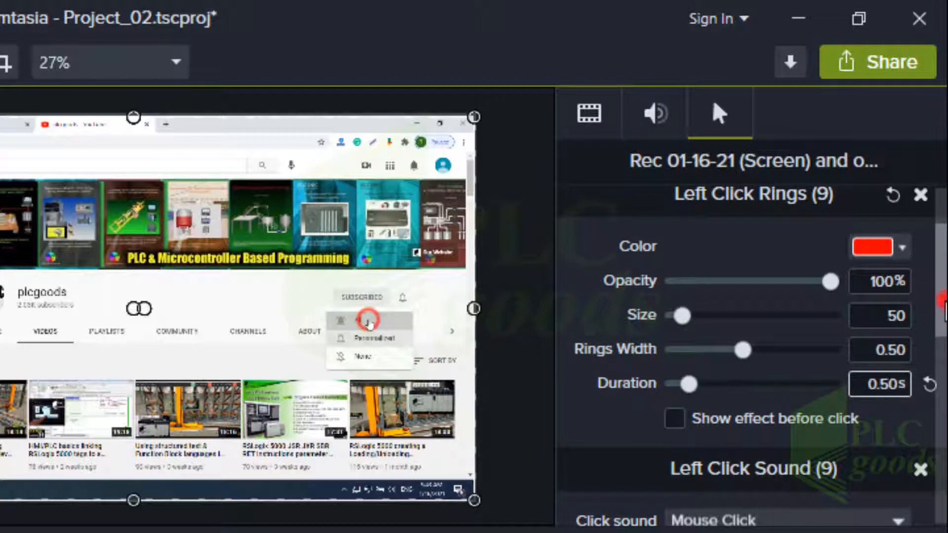
scroll(751, 355, "down", 2)
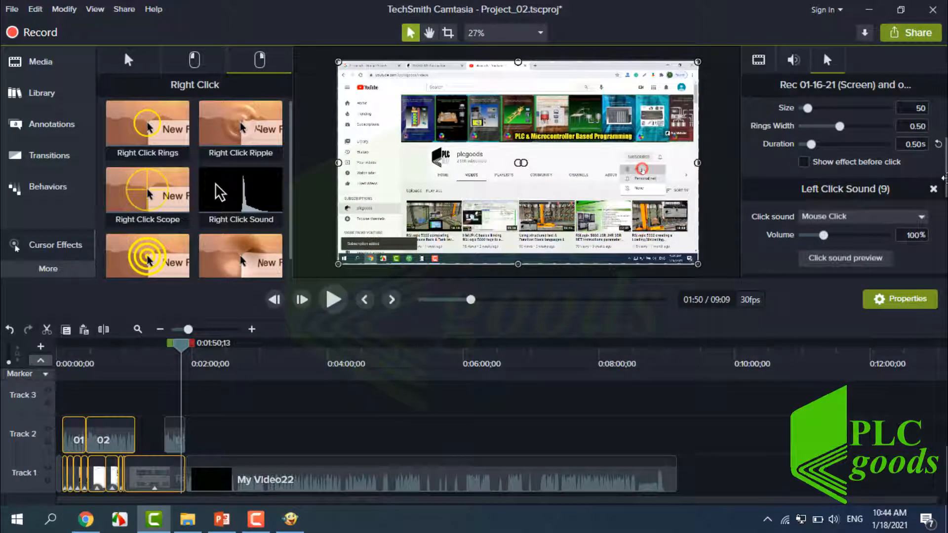
- Add a Page roll transition between the Rec 01-16-21 (Screen) clip and My Video22, and preview it by playing to about 0:01:56
left_click(40, 157)
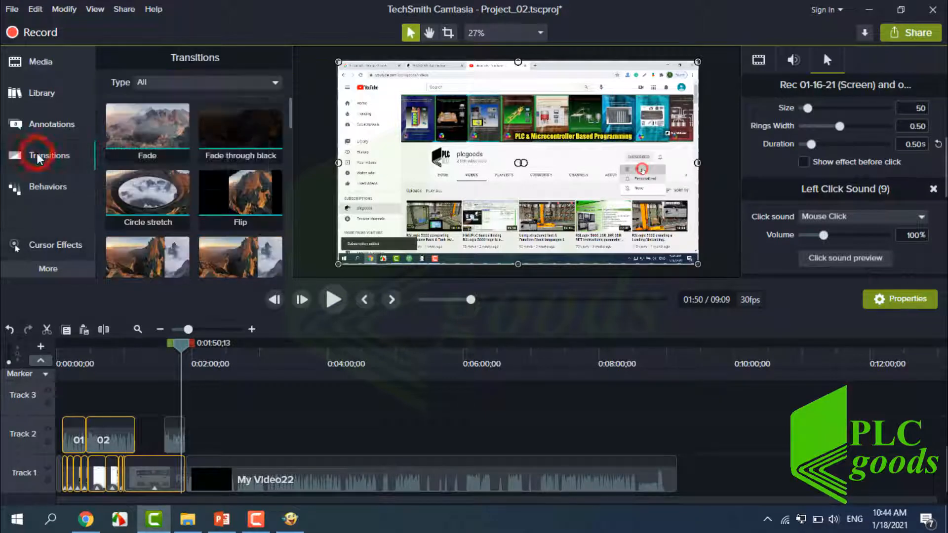
left_click(122, 136)
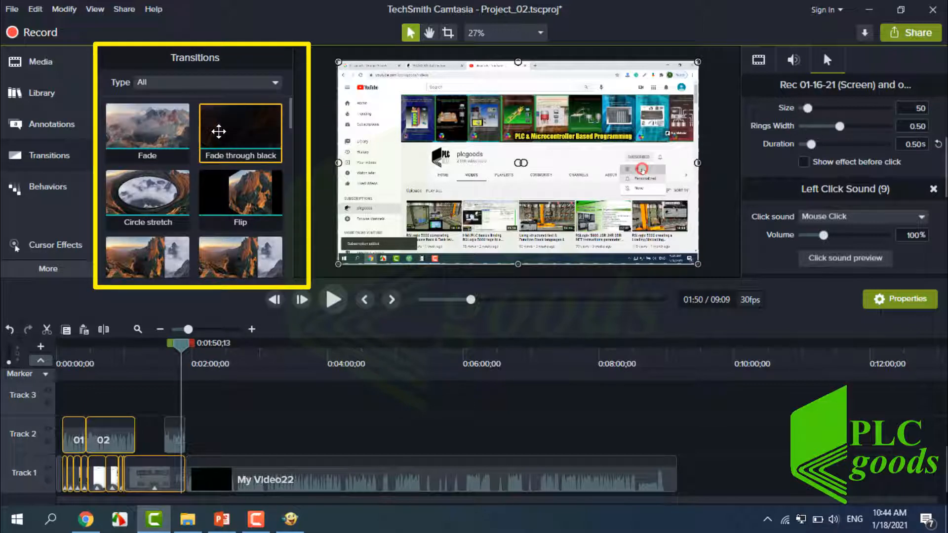
scroll(240, 198, "down", 1)
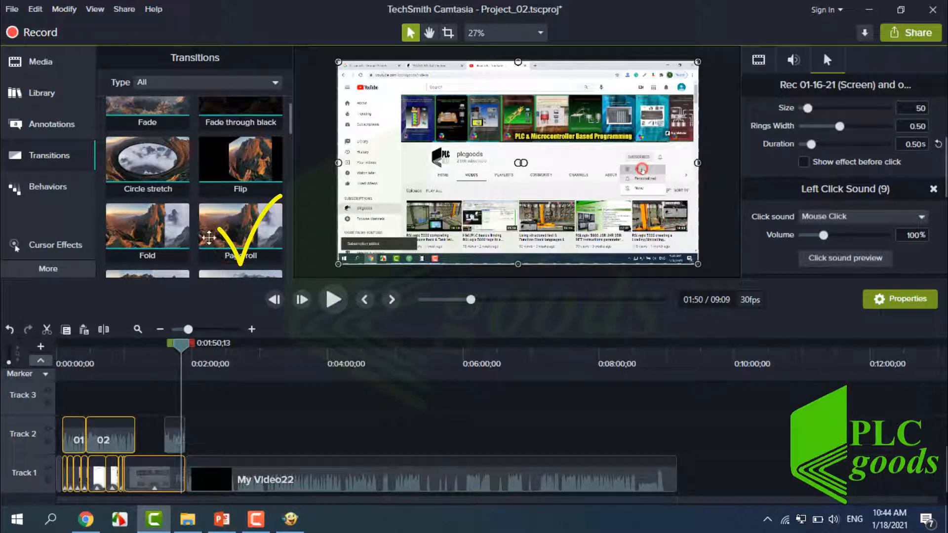
left_click(253, 331)
left_click(254, 331)
left_click(254, 331)
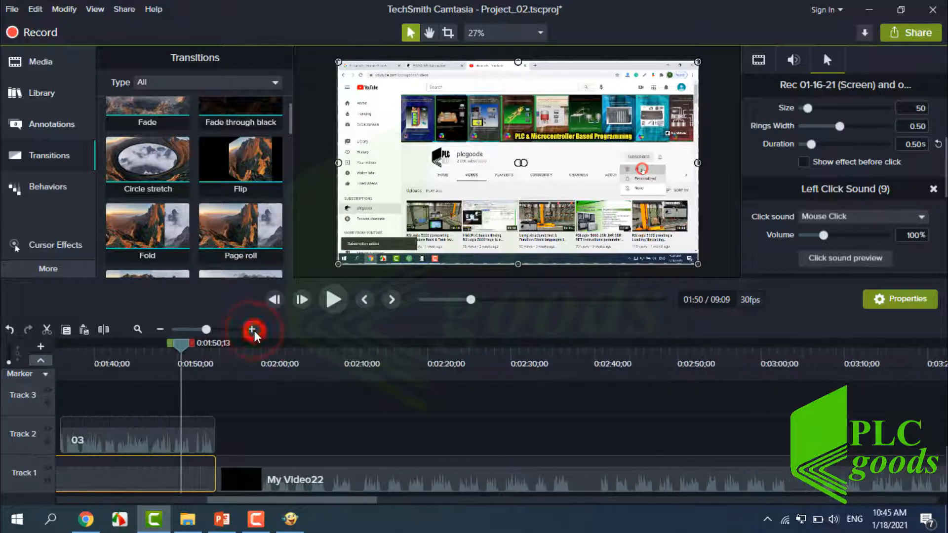
left_click(254, 331)
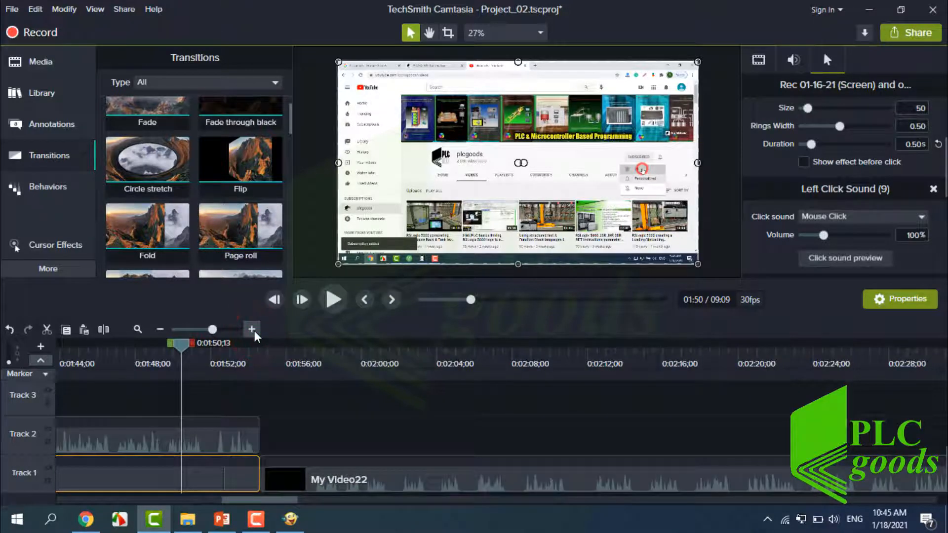
left_click(250, 491)
left_click(264, 447)
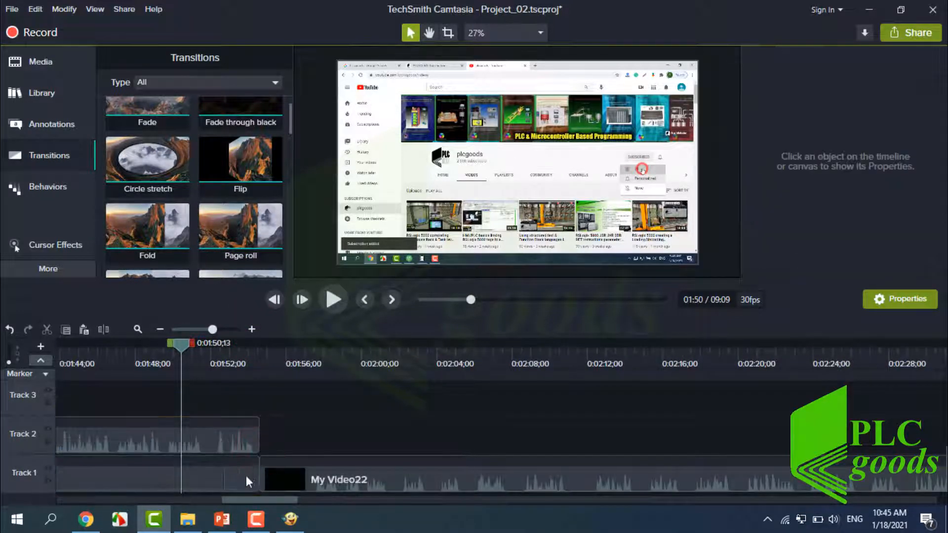
left_click(244, 478)
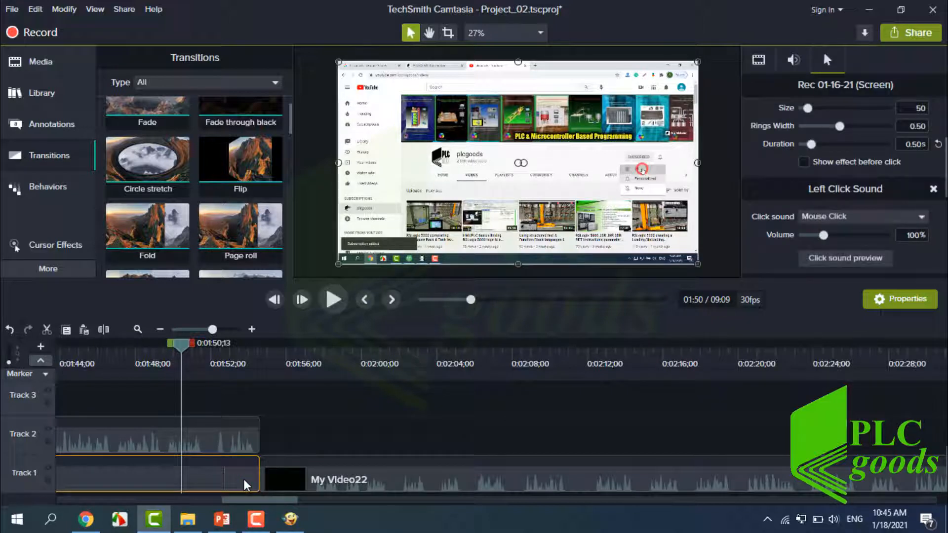
left_click_drag(236, 260, 257, 478)
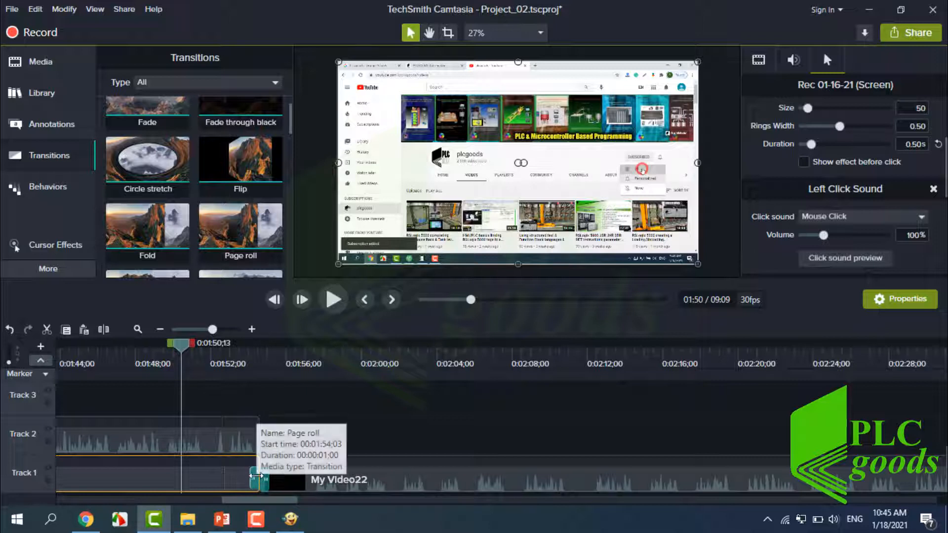
left_click(337, 302)
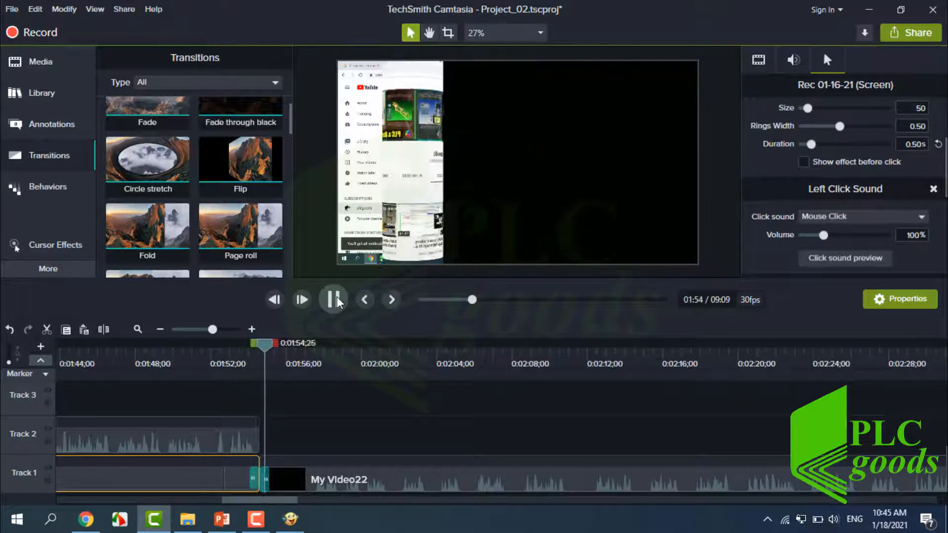
left_click(337, 300)
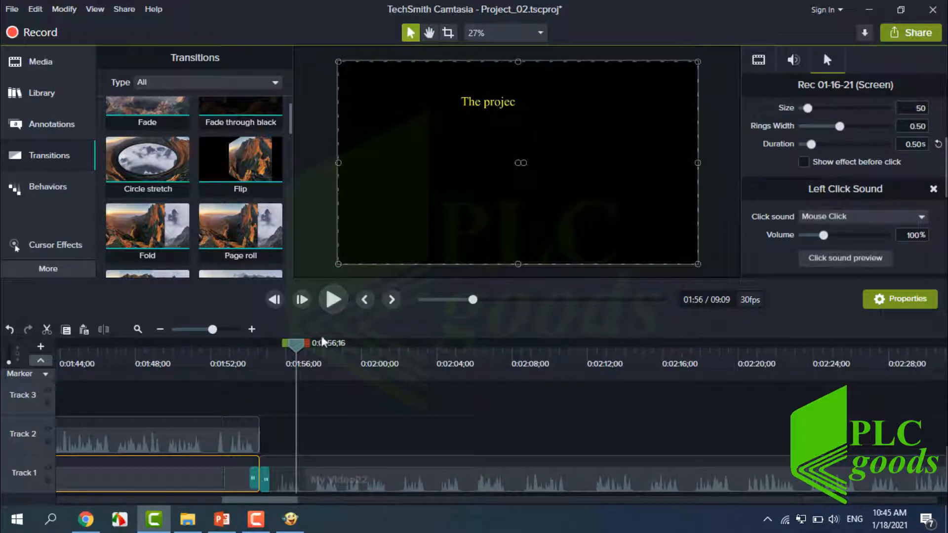
- Add a Fold transition between the last Power Point01 clip and the first Rec 01-16-21 (Screen) clip, and preview it from 0:00:26;18
left_click_drag(254, 504, 121, 500)
mouse_move(234, 351)
left_mouse_down()
mouse_move(261, 358)
mouse_move(222, 348)
left_mouse_up()
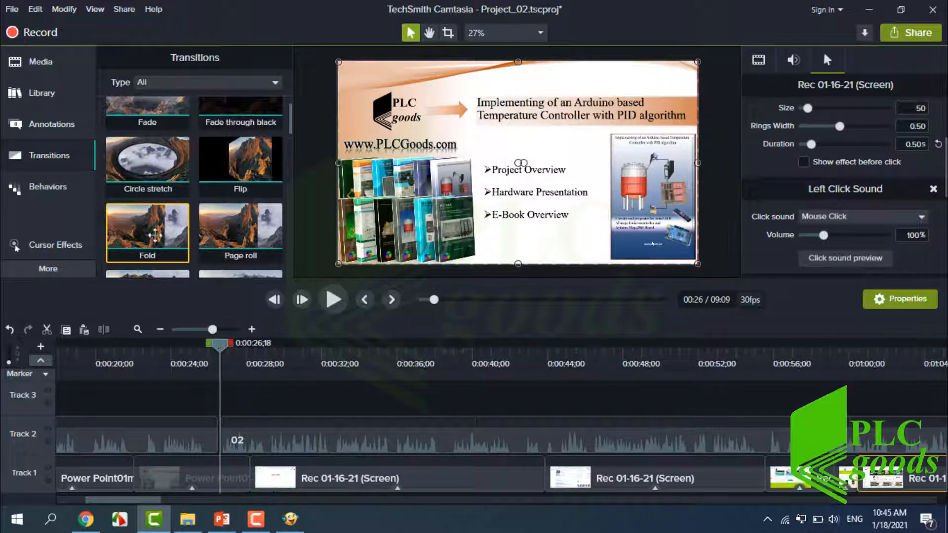
left_click_drag(155, 236, 247, 485)
left_click(337, 298)
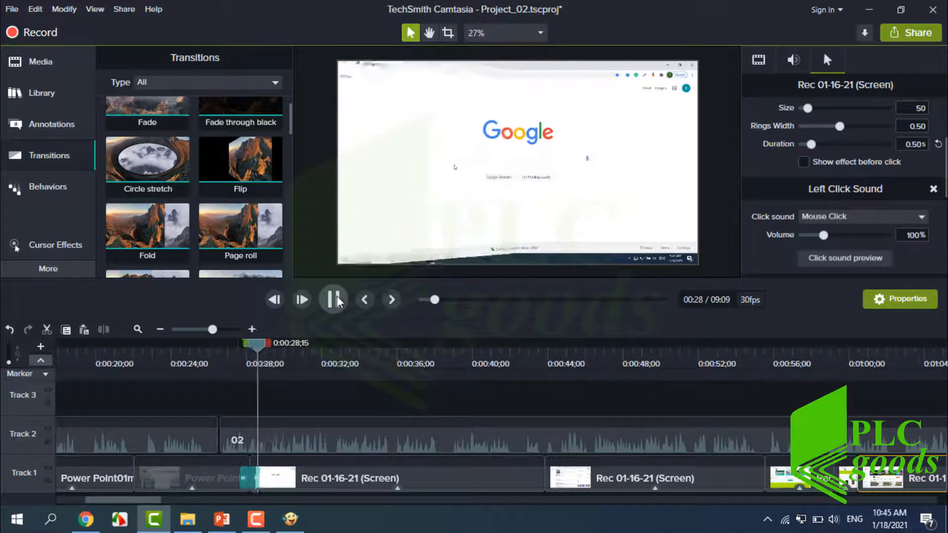
left_click(338, 300)
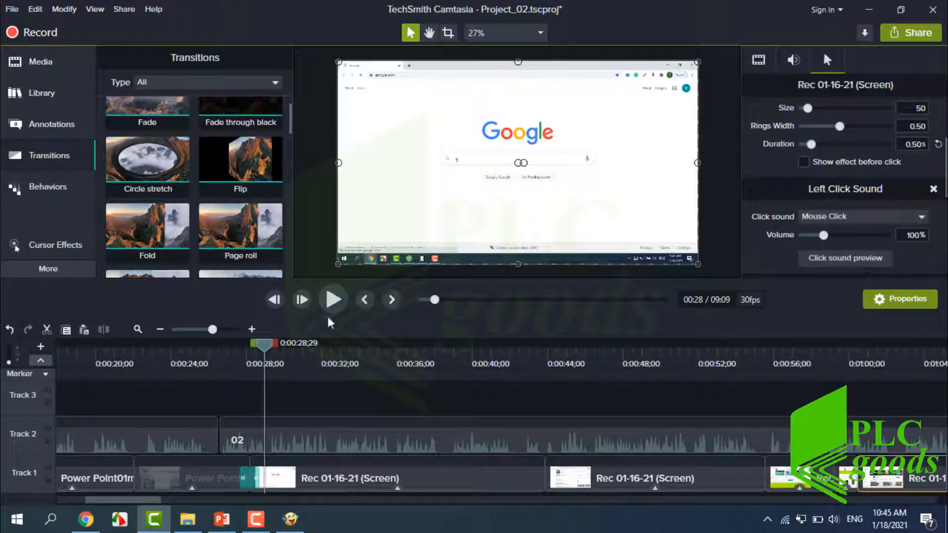
- Lengthen the Fold transition on Track 1 so that its end reaches the playhead at 0:00:28;29
left_click(252, 480)
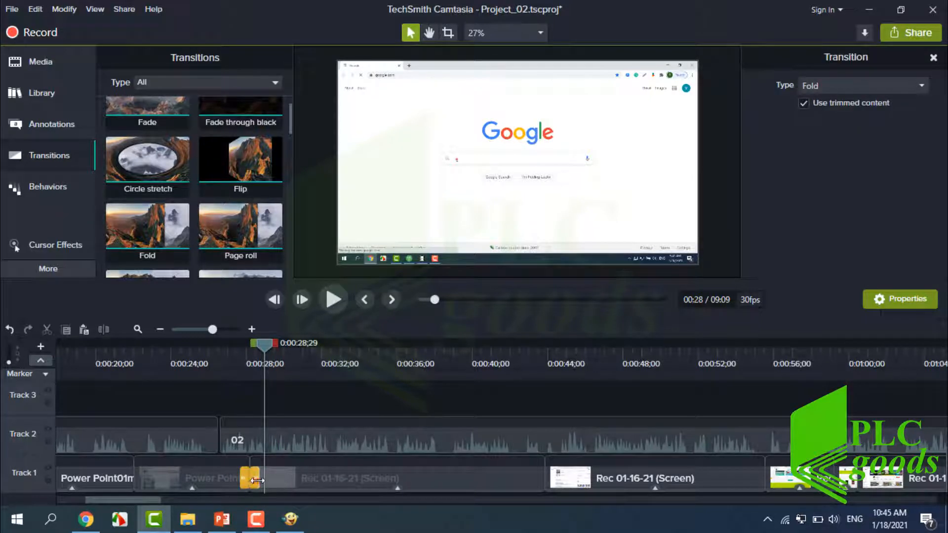
mouse_move(254, 480)
left_mouse_down()
mouse_move(314, 479)
mouse_move(272, 485)
left_mouse_up()
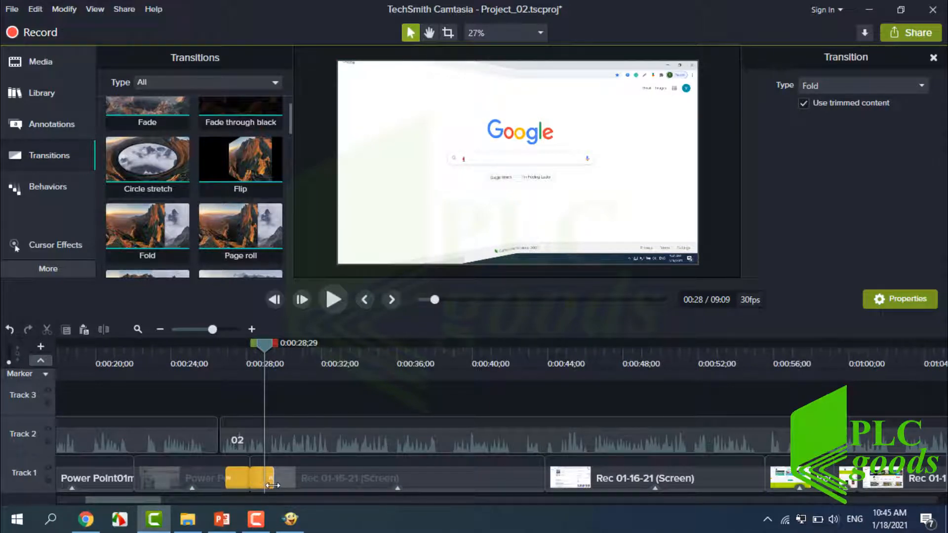
left_click_drag(273, 485, 264, 487)
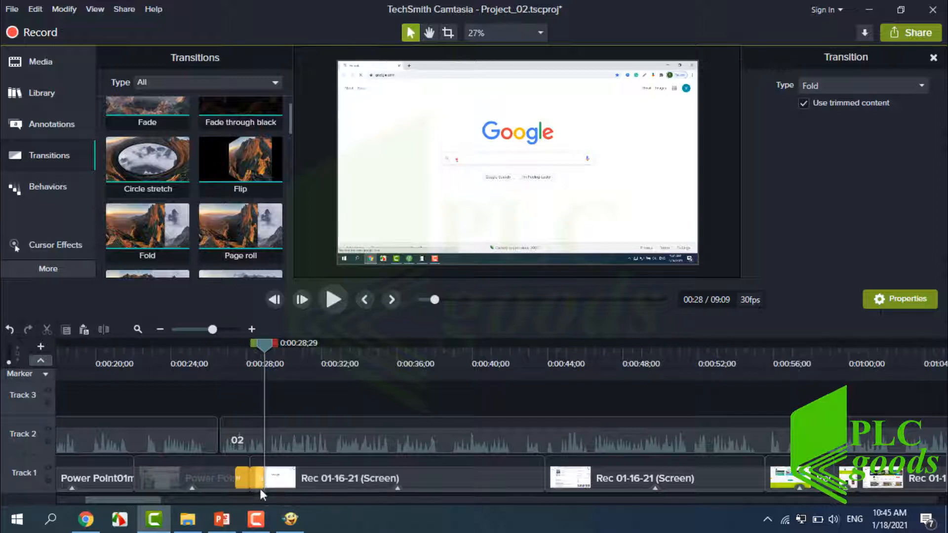
- Preview the change from 1_Start to the first PowerPoint clip by playing from 0:00:04;12 to about 0:00:06;23
left_click_drag(136, 498, 96, 500)
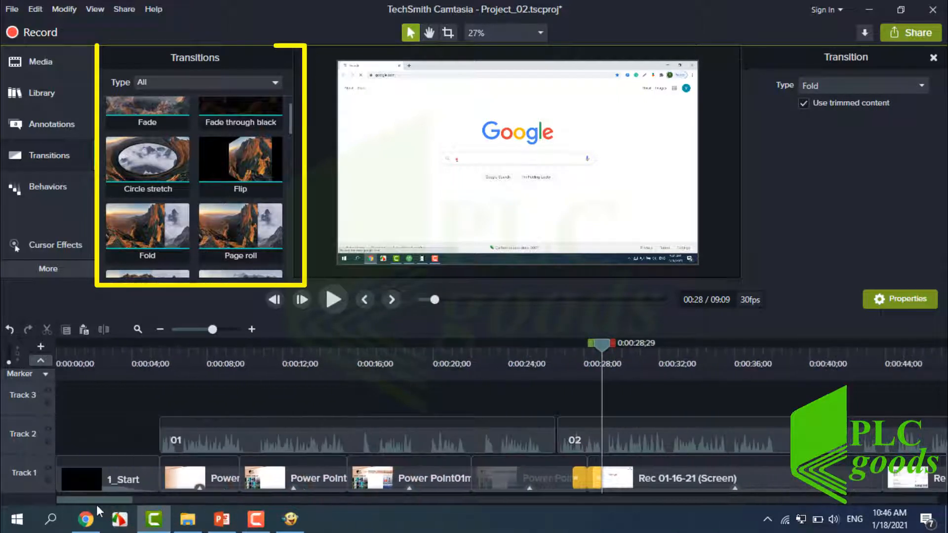
left_click(139, 351)
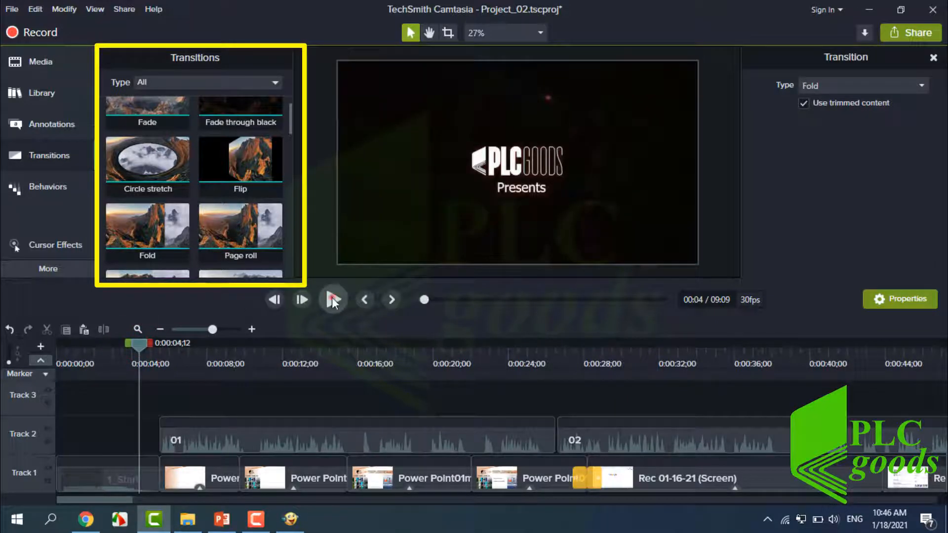
left_click(332, 298)
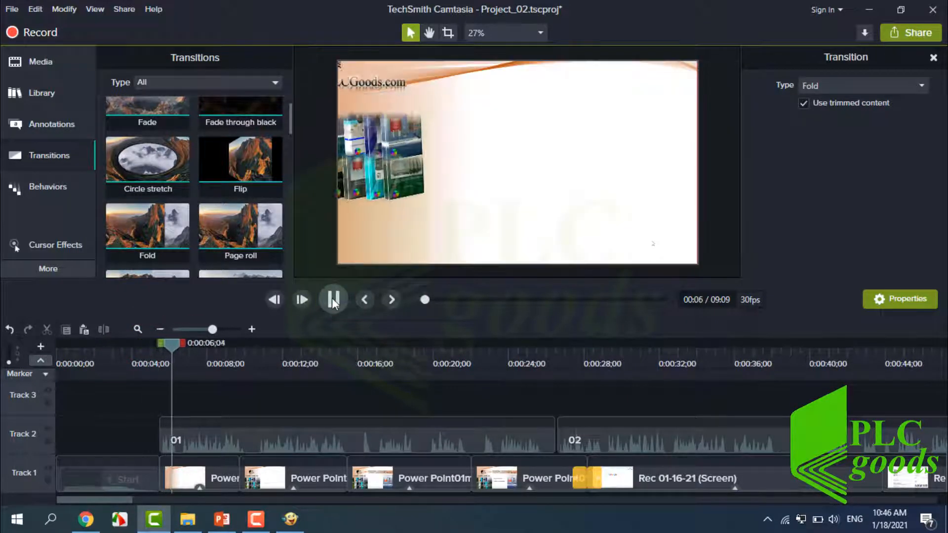
left_click(332, 298)
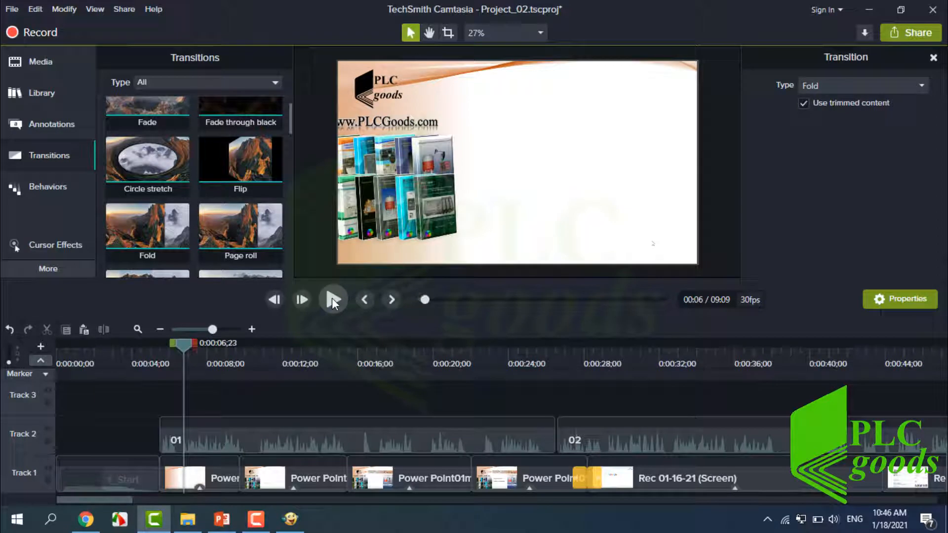
- Place Logo_Green.png from the Media Bin on Track 3 at about 0:00:17
left_click(162, 329)
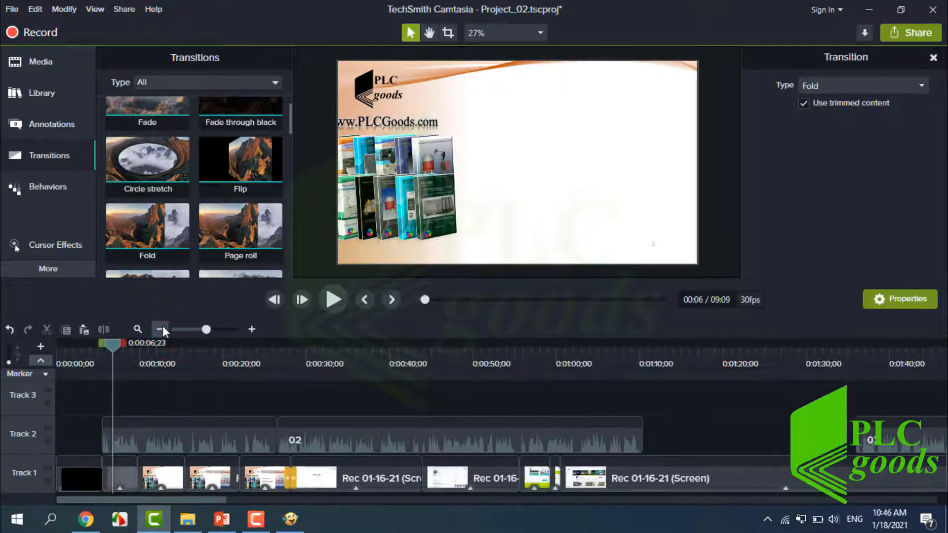
left_click(162, 329)
left_click(162, 329)
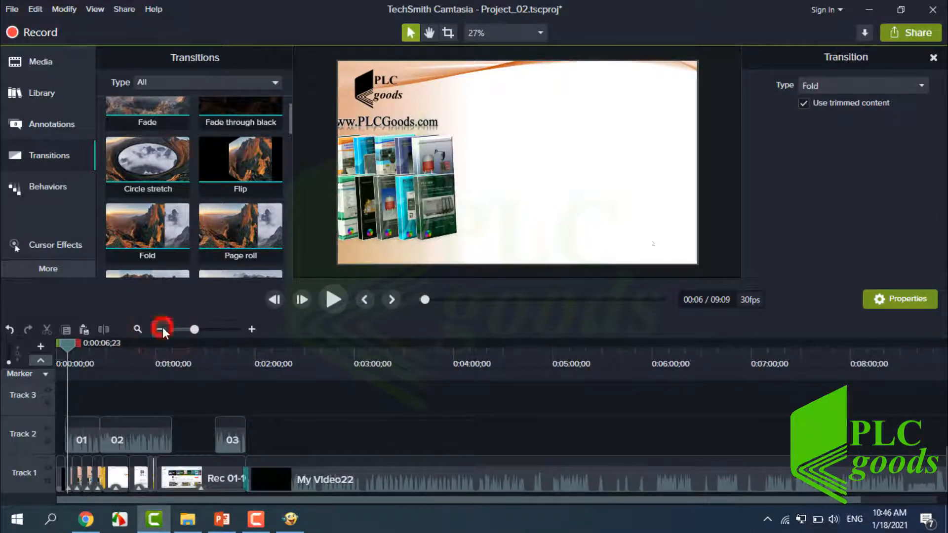
left_click(162, 329)
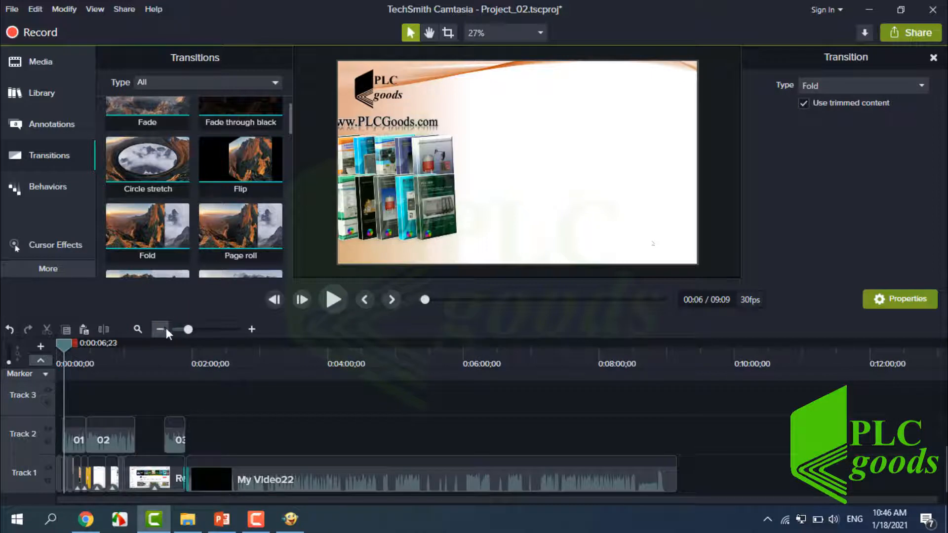
left_click(42, 60)
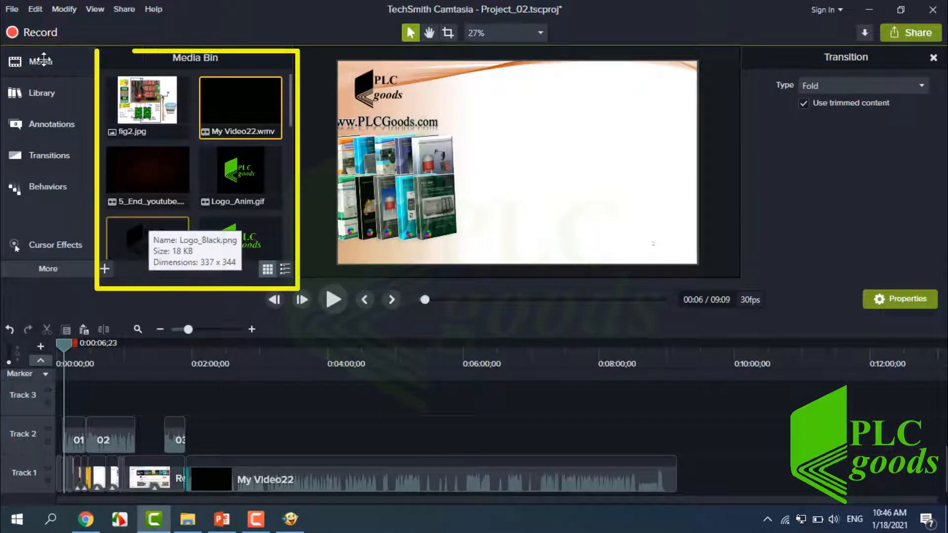
scroll(222, 228, "down", 1)
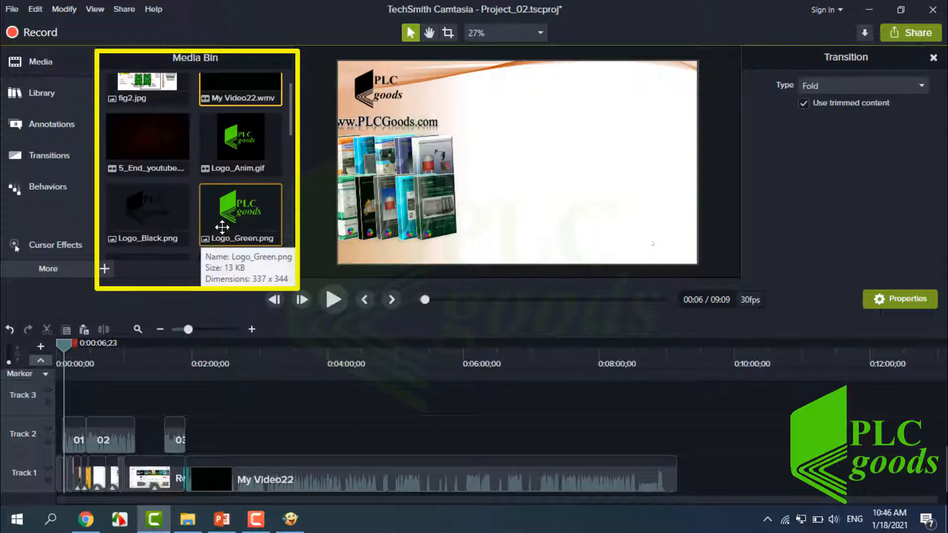
scroll(222, 227, "down", 1)
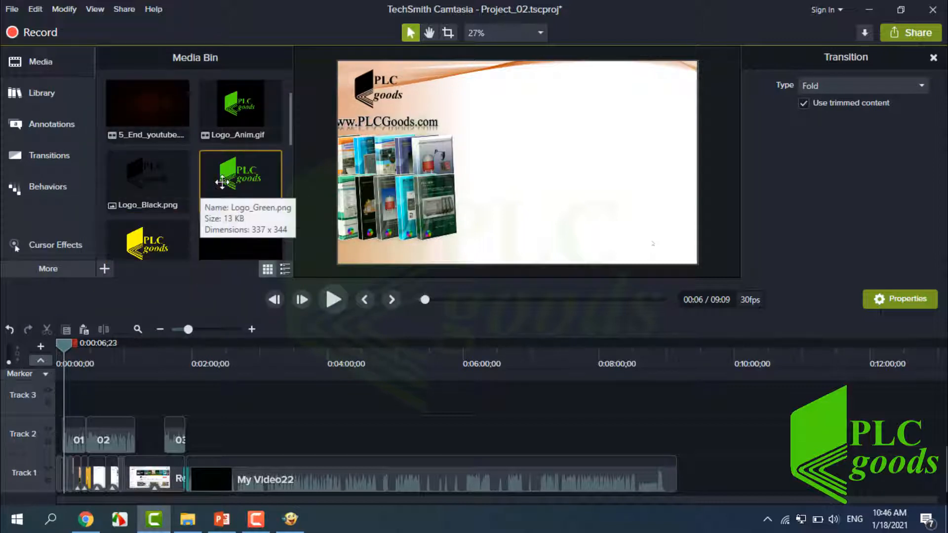
mouse_move(222, 183)
left_mouse_down()
mouse_move(110, 391)
mouse_move(77, 407)
left_mouse_up()
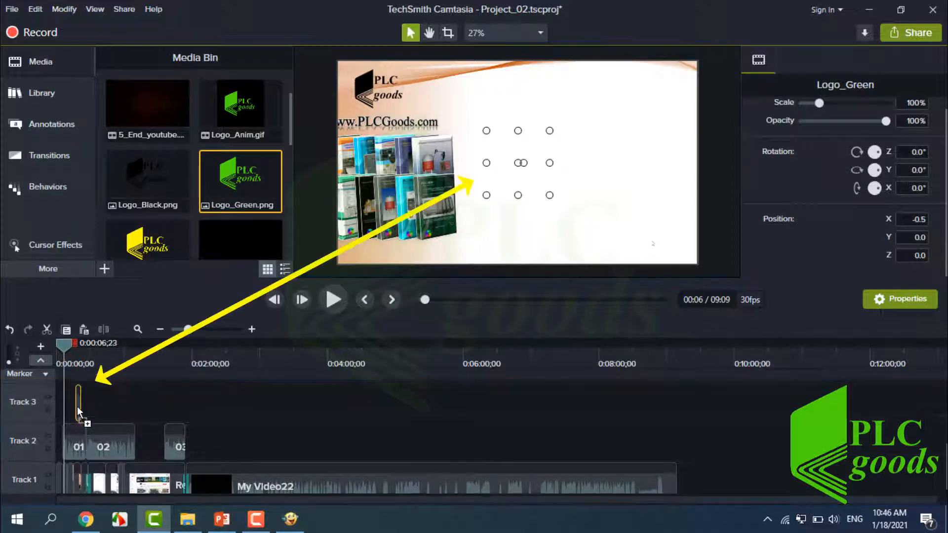
- With the playhead at 0:00:18;13, enlarge Logo_Green to about 314% scale, centre it on the canvas and lower its opacity to about 15%
left_click(77, 353)
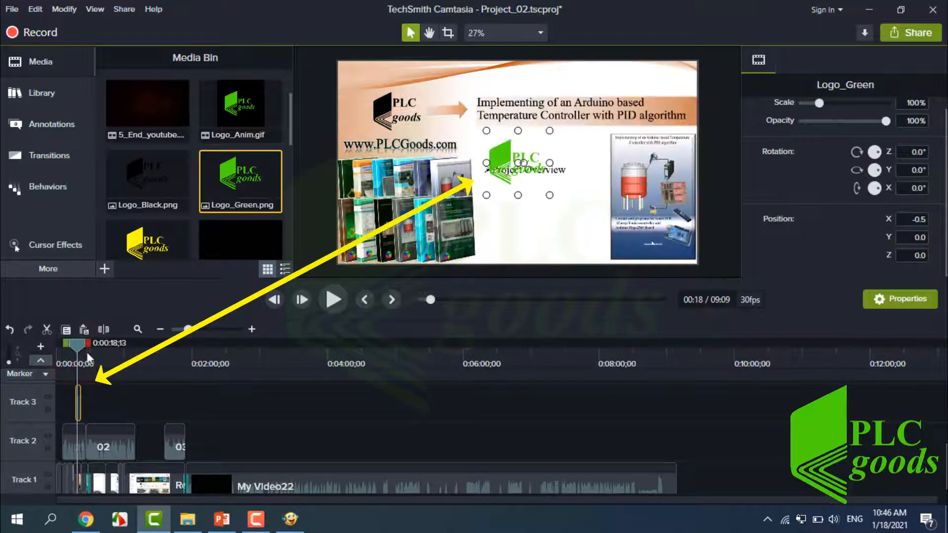
left_click(252, 329)
left_click(252, 329)
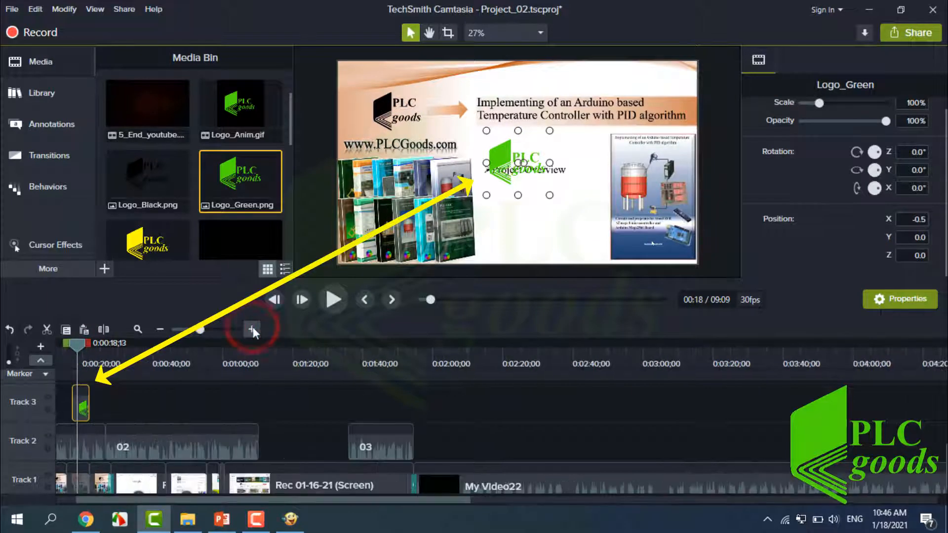
left_click(253, 329)
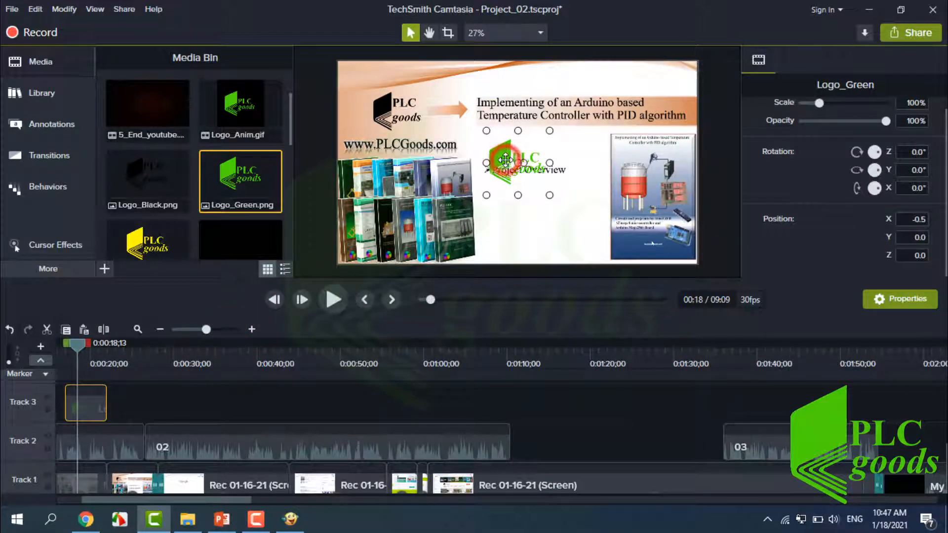
left_click_drag(550, 130, 613, 96)
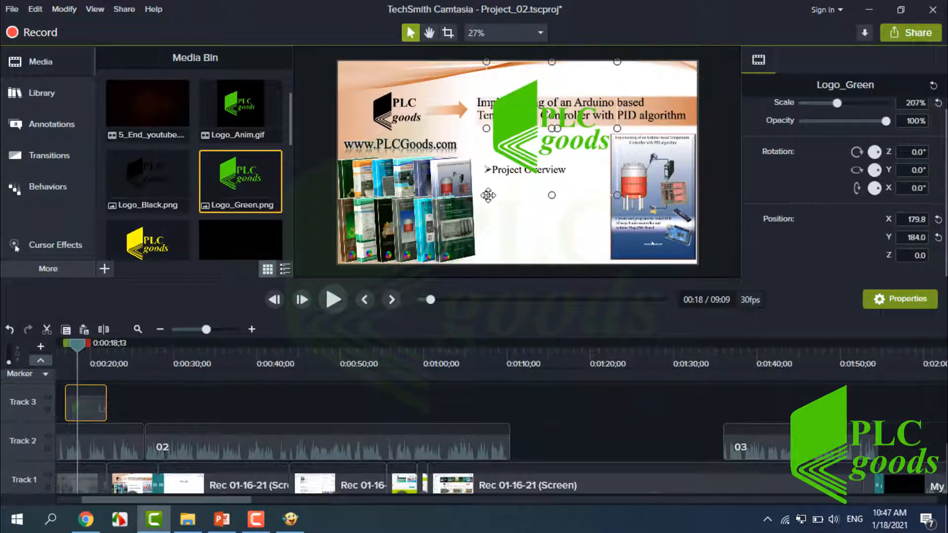
left_click_drag(487, 196, 421, 239)
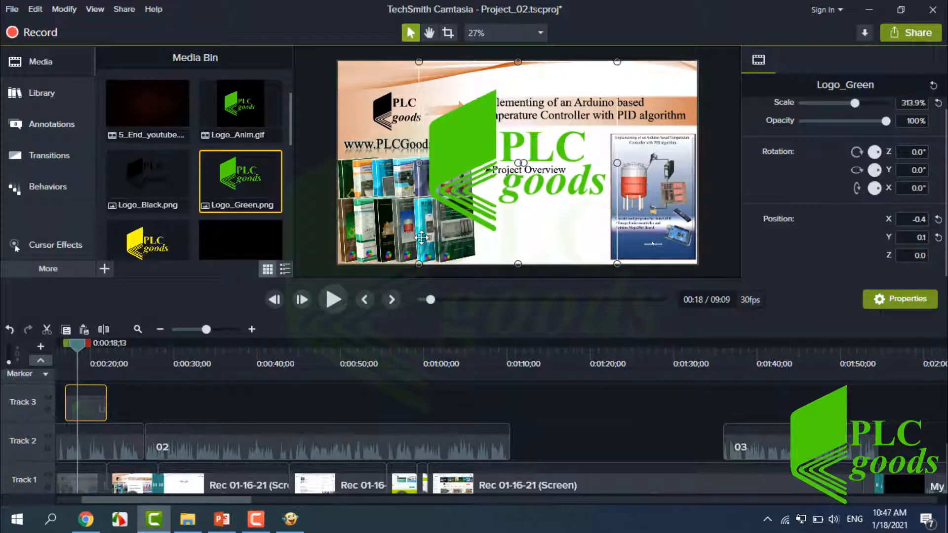
left_click_drag(483, 185, 485, 182)
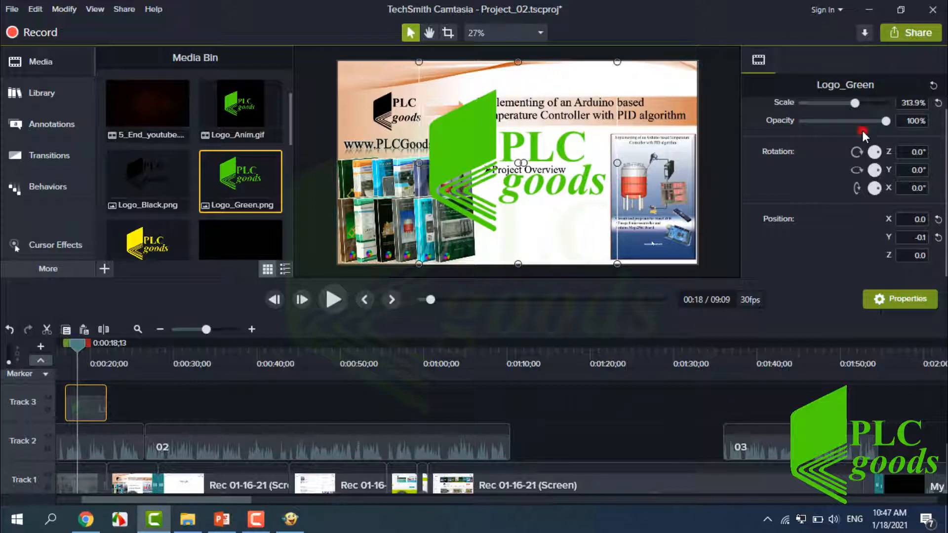
left_click_drag(863, 133, 818, 123)
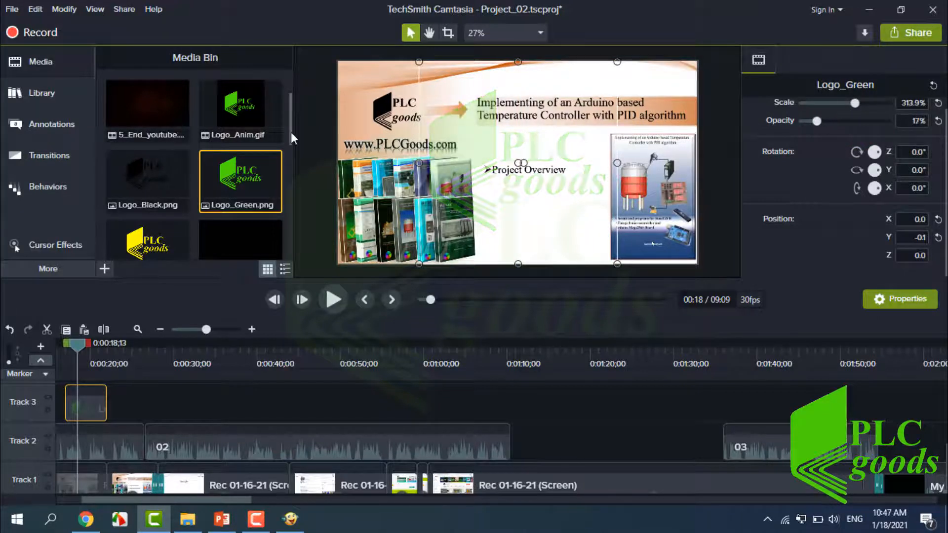
- Try placing logoyellow.png on Track 4 above the Logo_Green clip, and delete it again
left_click_drag(291, 131, 289, 146)
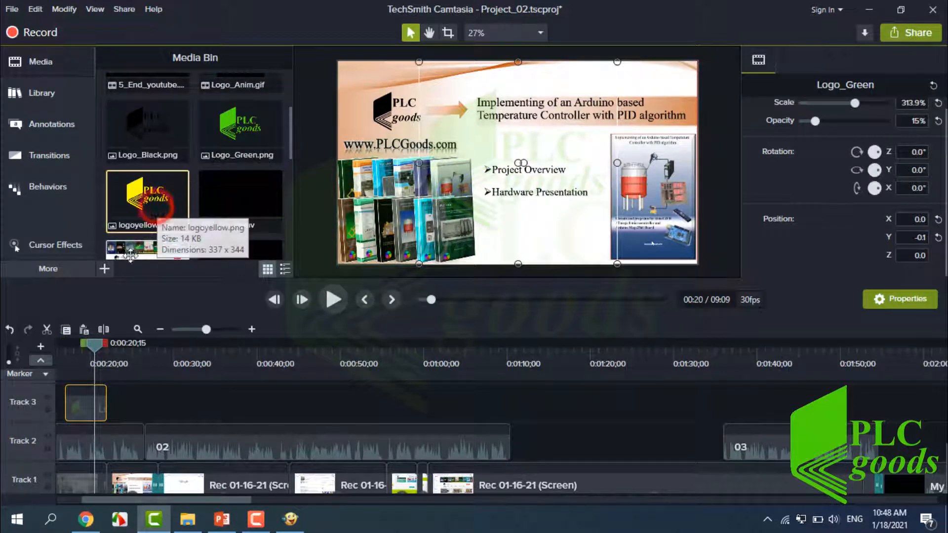
mouse_move(126, 195)
left_mouse_down()
mouse_move(95, 358)
mouse_move(101, 384)
mouse_move(72, 385)
mouse_move(69, 498)
mouse_move(78, 450)
mouse_move(68, 455)
left_mouse_up()
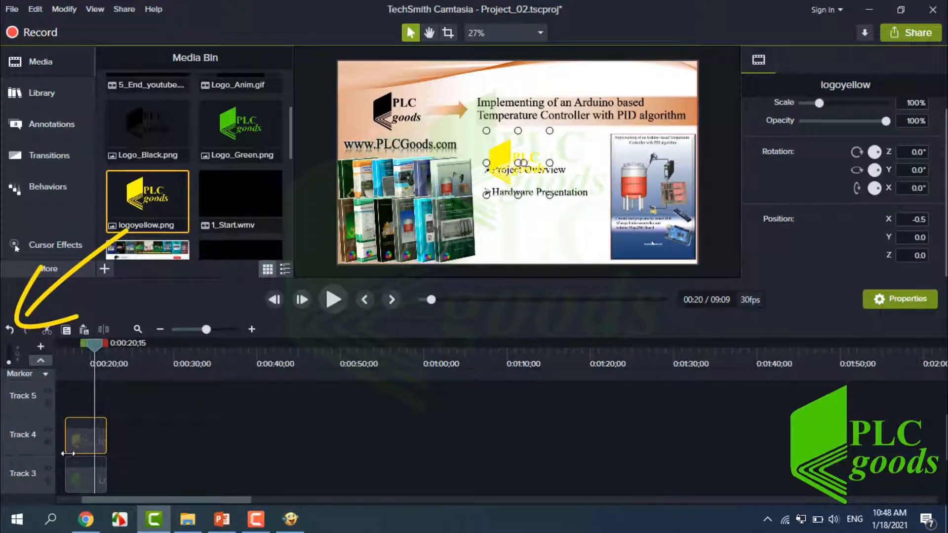
key("Delete")
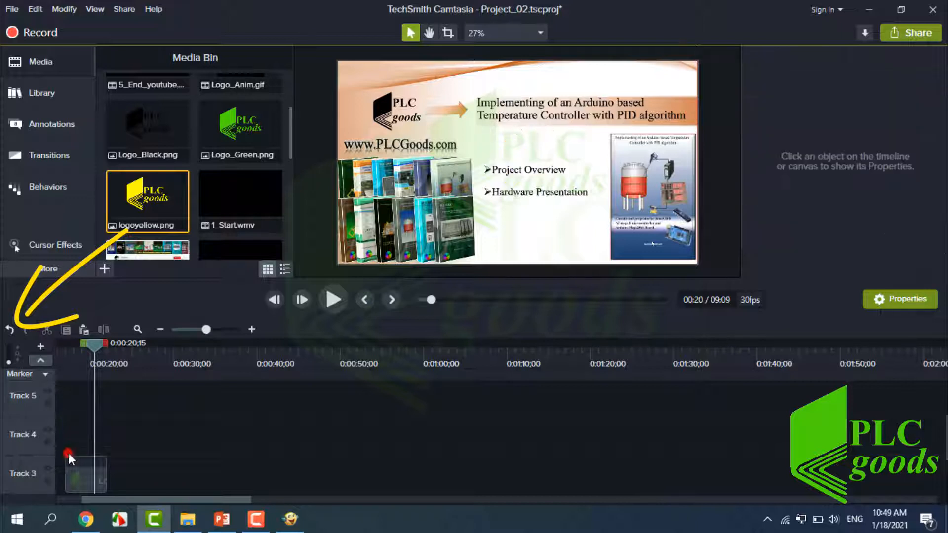
- Place Logo_Green.png on Track 4 at 0:00:29;00, scale it to about 90% and position it in the canvas's lower-right corner
left_click_drag(94, 346, 166, 366)
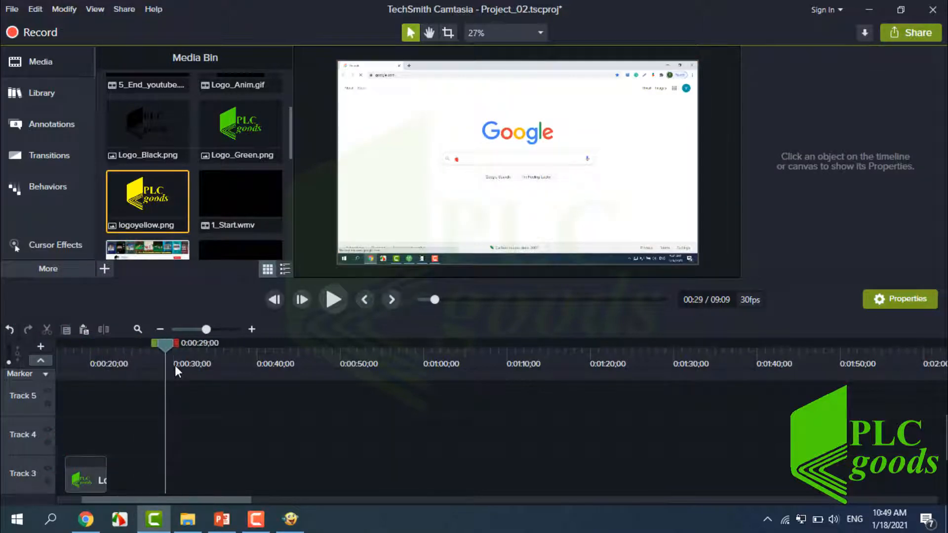
left_click_drag(232, 131, 171, 432)
left_click_drag(503, 163, 645, 207)
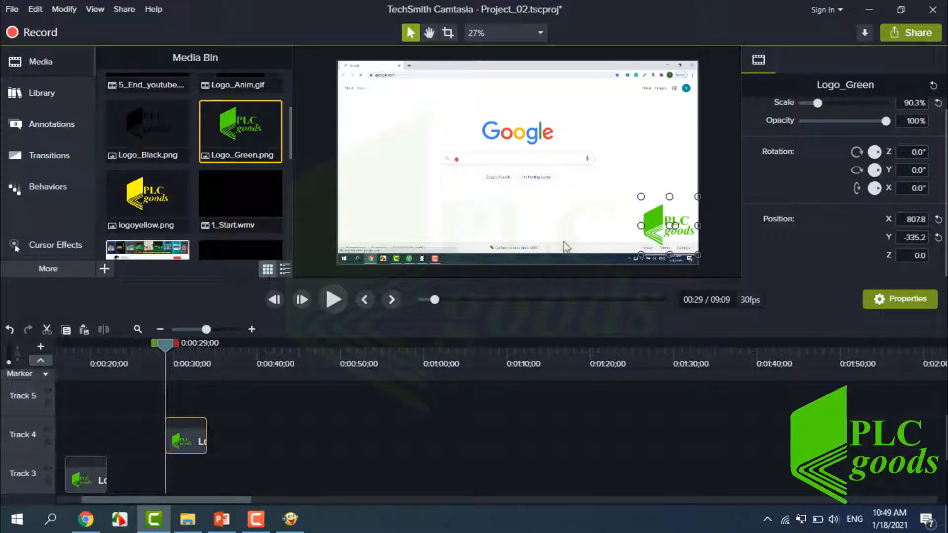
- Extend the Track 3 Logo_Green clip to about 0:01:27 and the Track 4 Logo_Green clip to about 0:01:26
left_click(97, 481)
left_click_drag(105, 480, 652, 447)
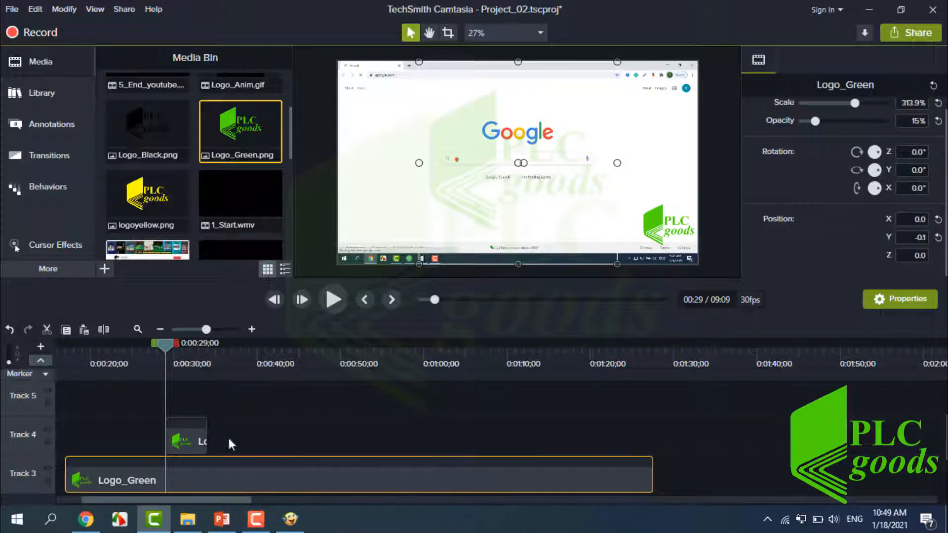
left_click(189, 439)
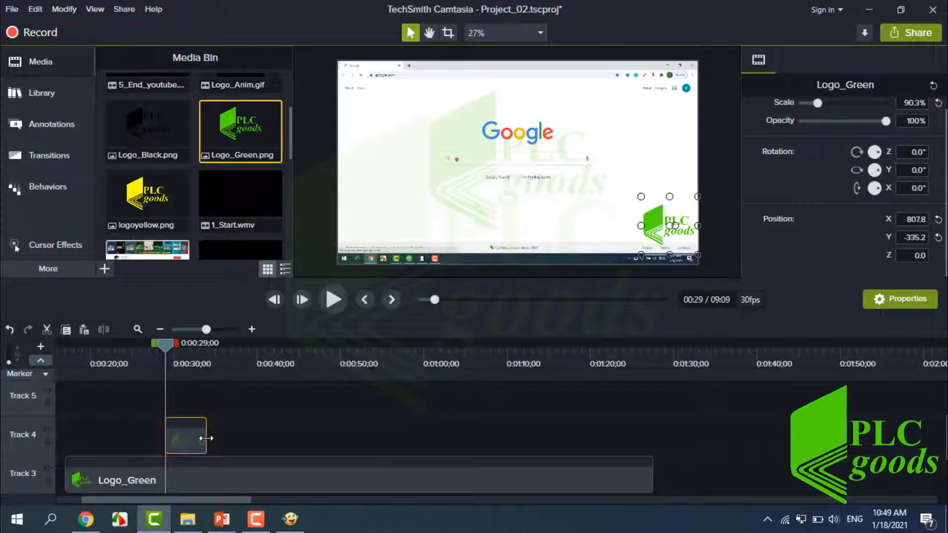
left_click_drag(205, 436, 640, 431)
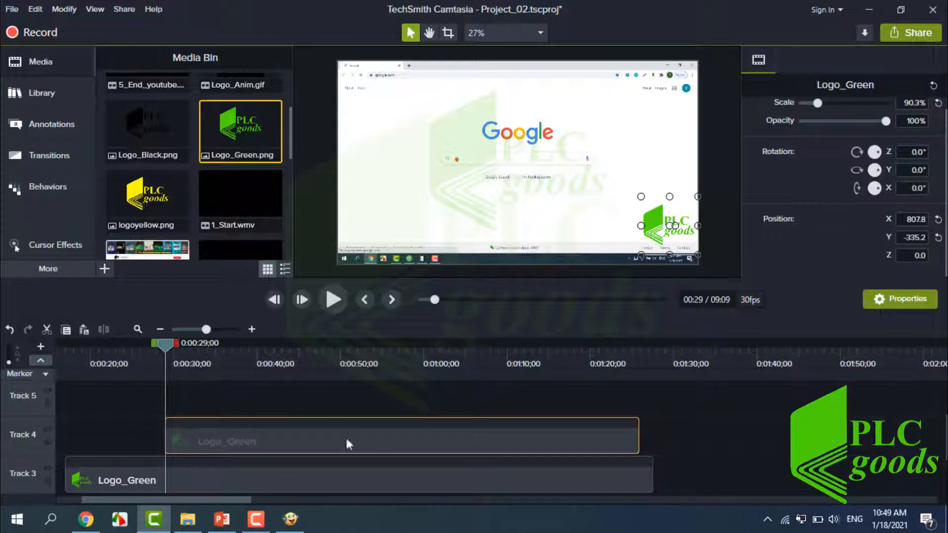
- Move the Track 3 Logo_Green watermark clip so that it starts at about 0:00:27, near the start of the screen recording
scroll(218, 440, "down", 3)
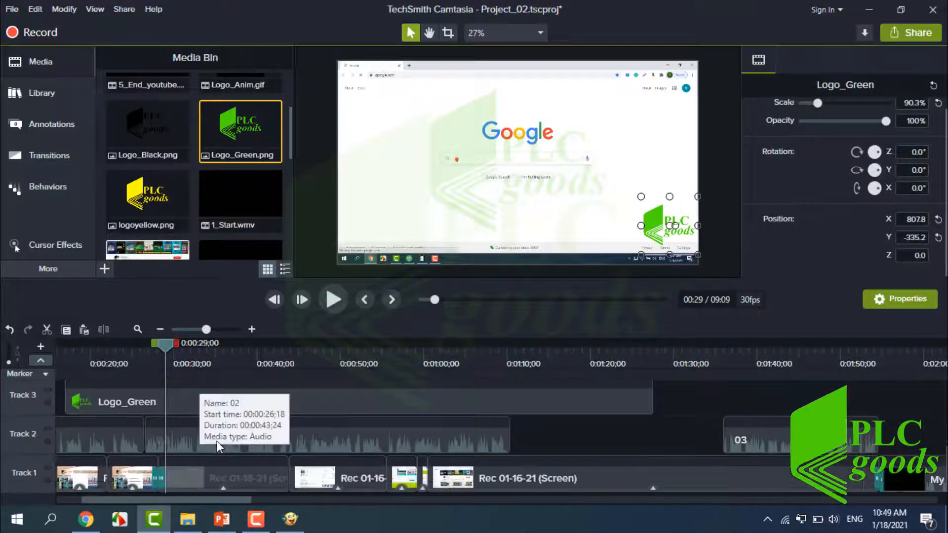
left_click_drag(138, 502, 97, 503)
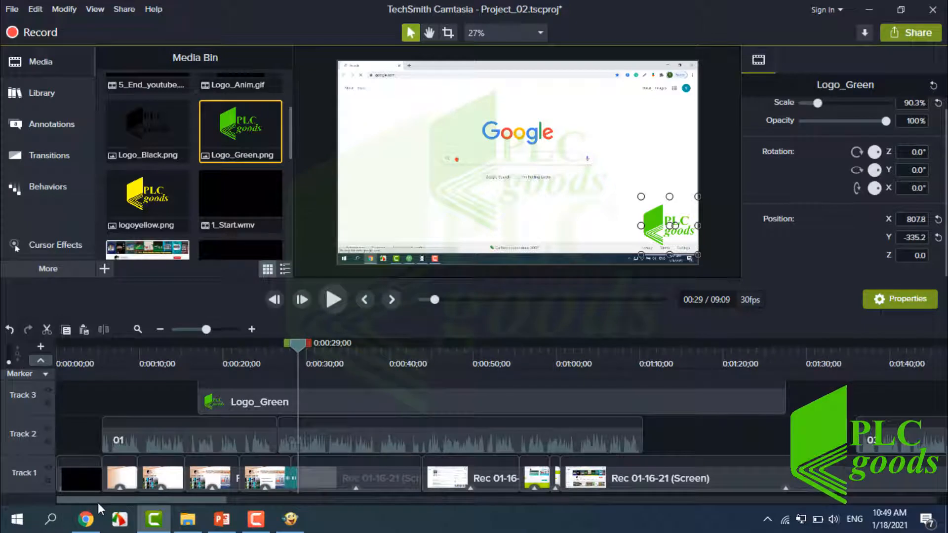
left_click_drag(215, 409, 318, 412)
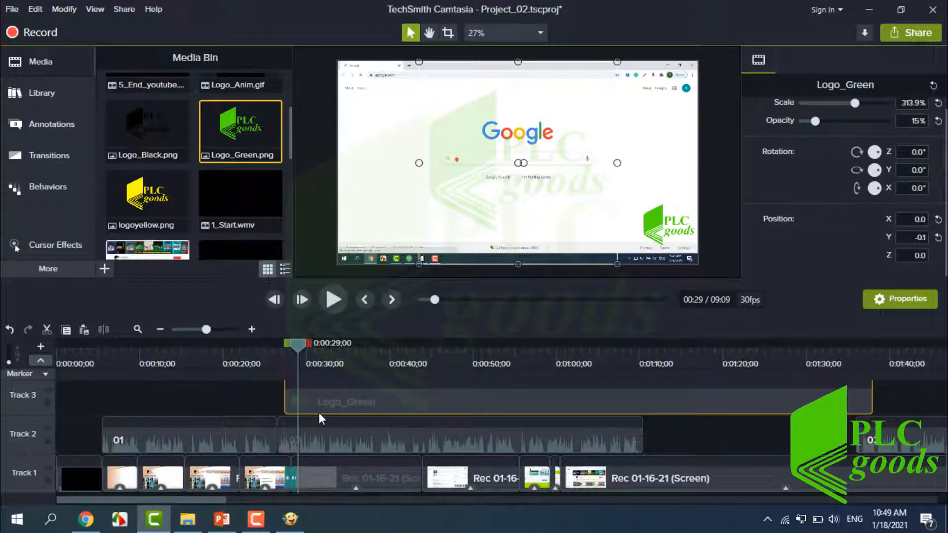
- Move the Track 3 and Track 4 Logo_Green clips so that both start at 0:00:28;06, midway through the transition
left_click(251, 328)
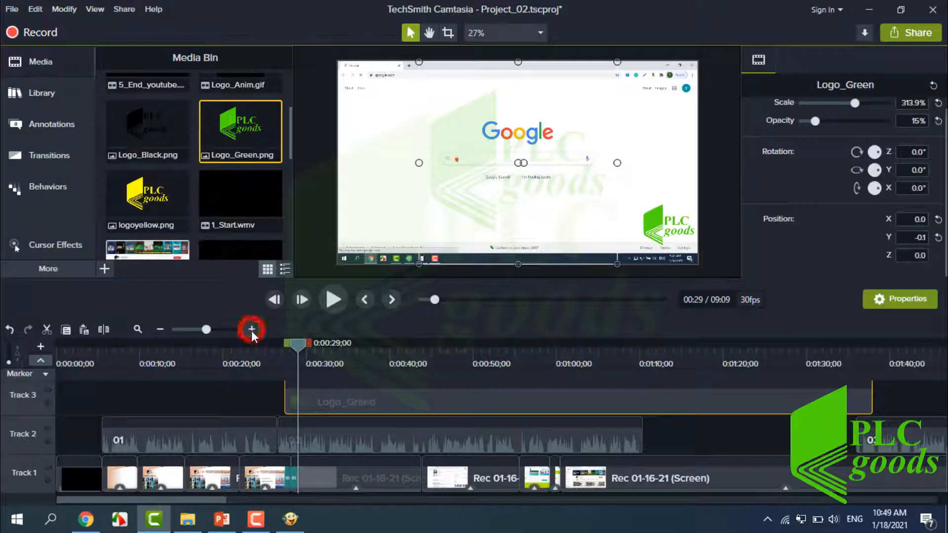
left_click(296, 348)
left_click_drag(294, 348, 289, 349)
left_click_drag(286, 348, 283, 349)
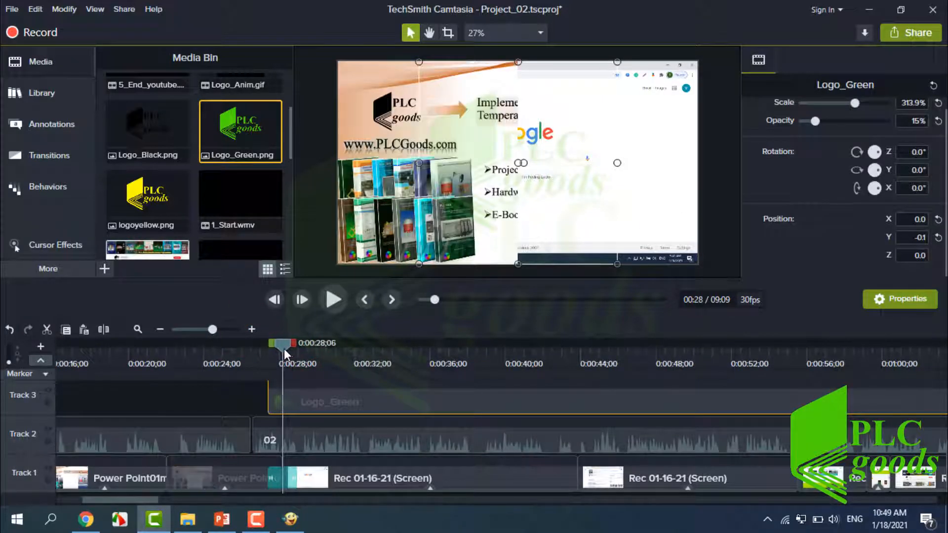
left_click(298, 406)
left_click_drag(302, 408, 285, 438)
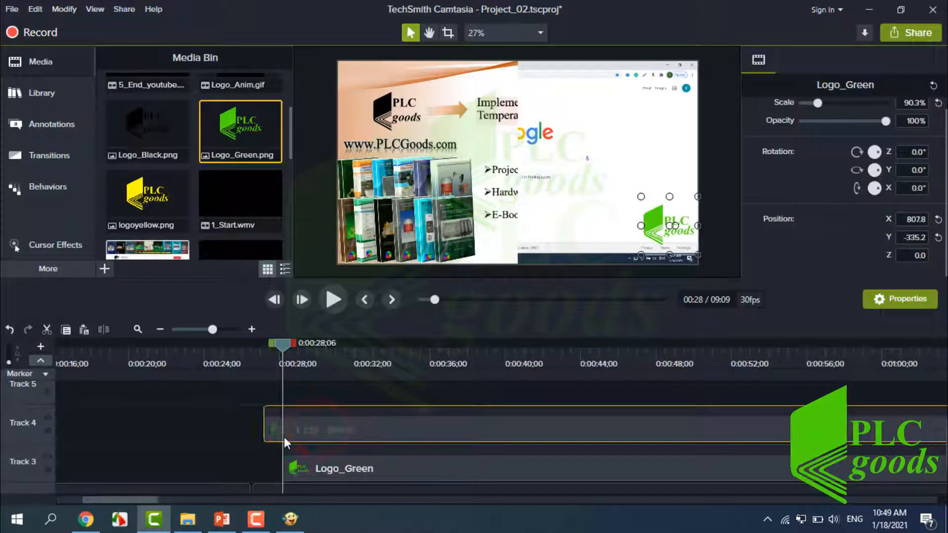
- Extend the Track 3 Logo_Green watermark clip over My VIdeo22 so that it ends at about 0:08:52
left_click(159, 329)
left_click(159, 329)
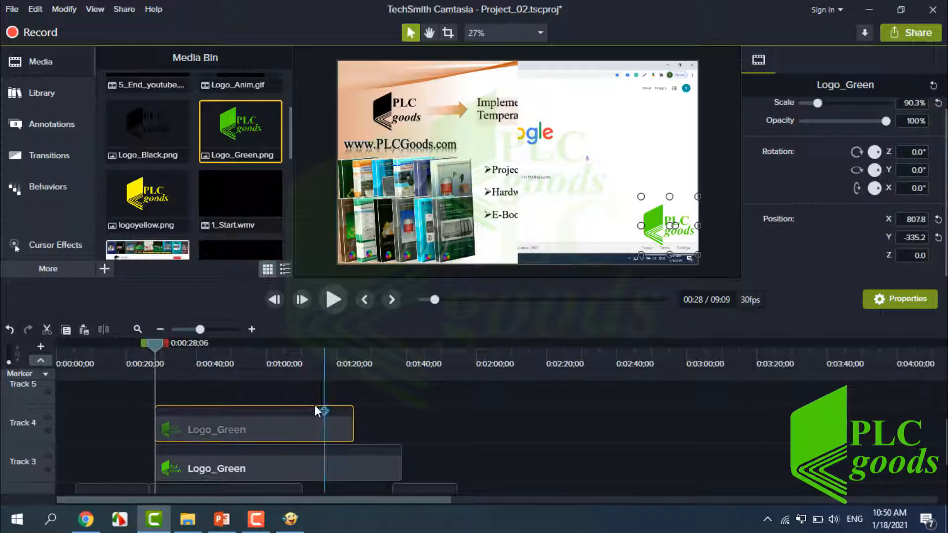
scroll(315, 405, "down", 3)
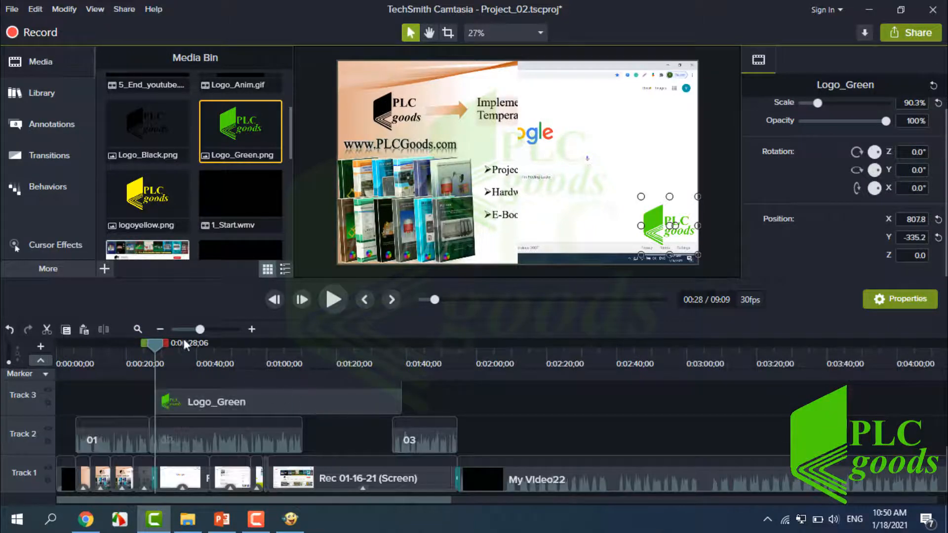
left_click(161, 329)
left_click(161, 329)
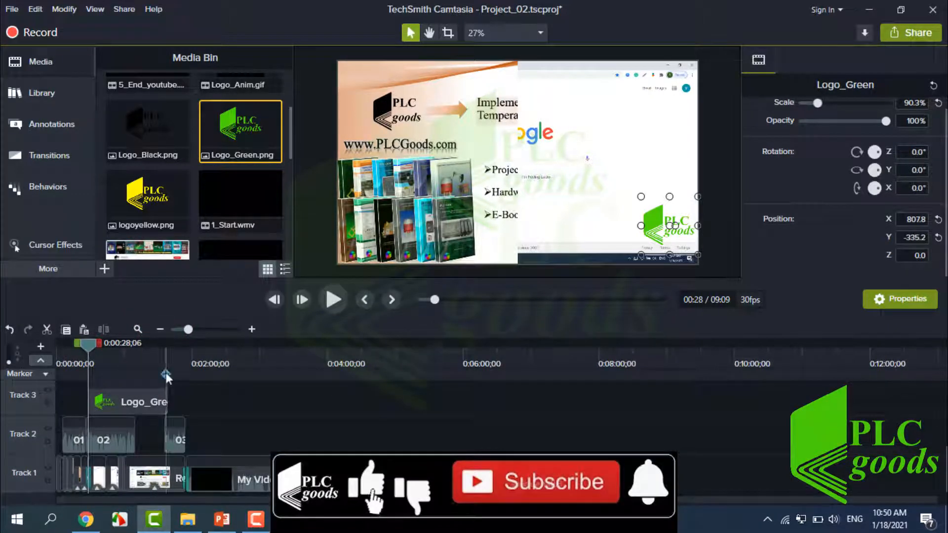
left_click_drag(168, 401, 434, 401)
left_click_drag(496, 424, 657, 414)
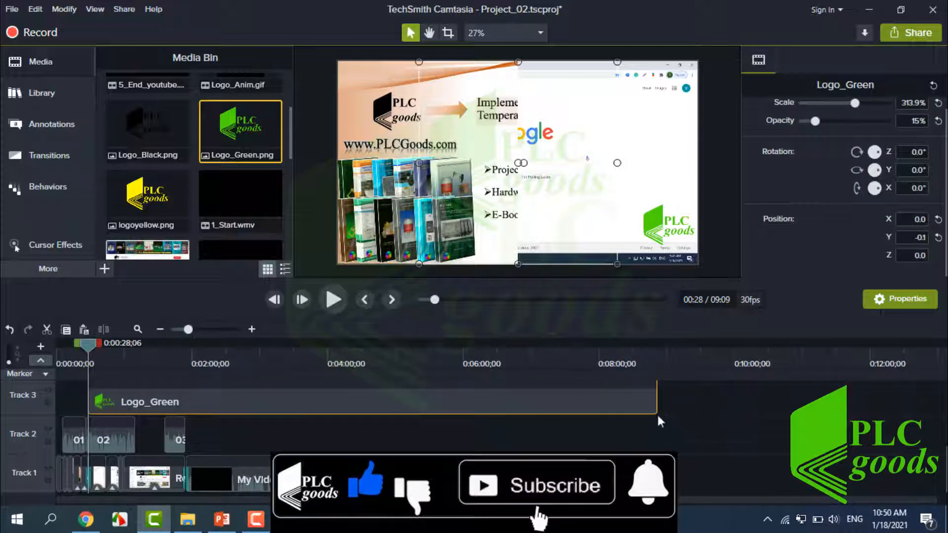
- Shorten the Track 3 Logo_Green clip to end at 0:08:36;19, where the closing thank-you text is being written
left_click(663, 348)
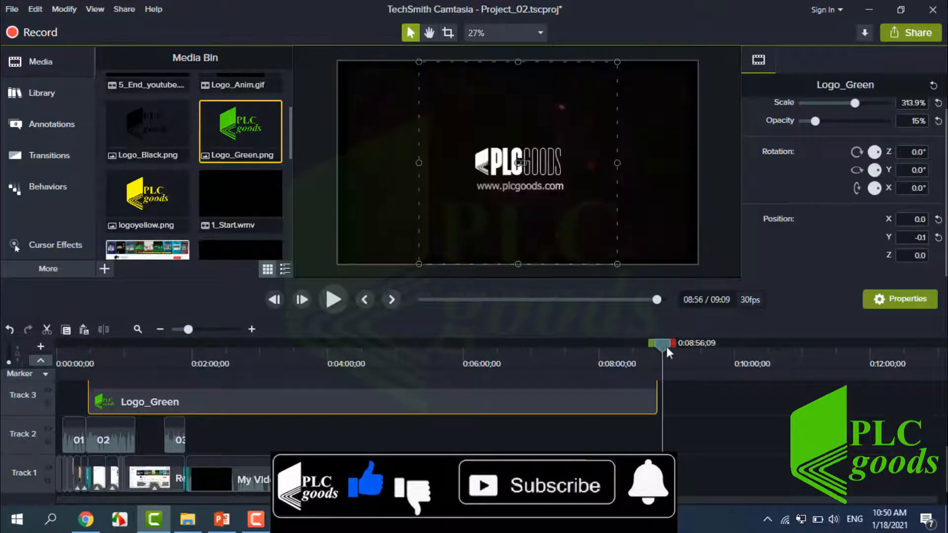
left_click_drag(667, 346, 644, 348)
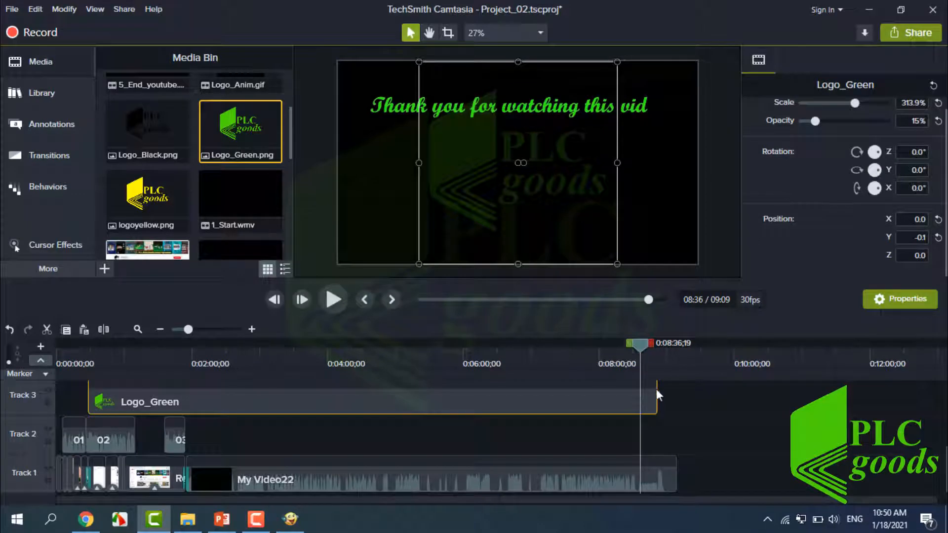
left_click_drag(657, 393, 644, 390)
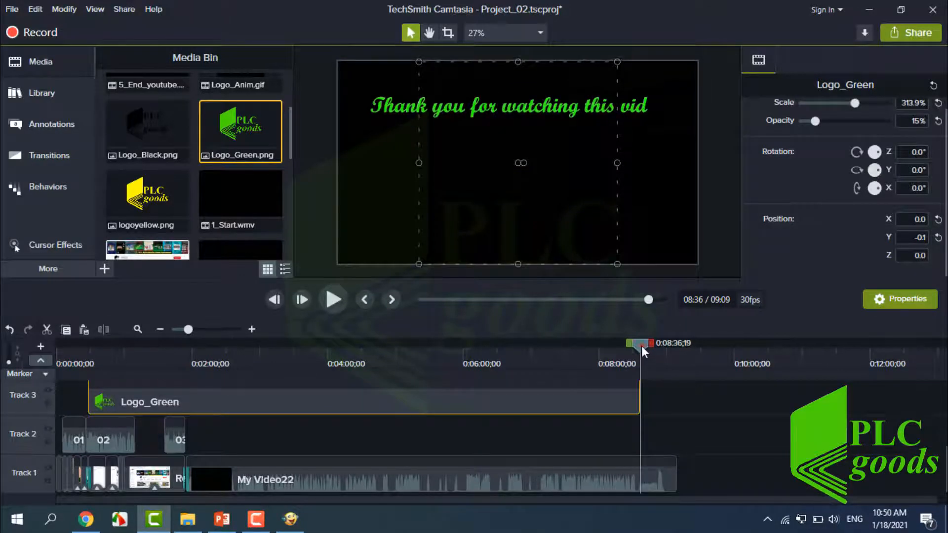
left_click_drag(642, 346, 645, 353)
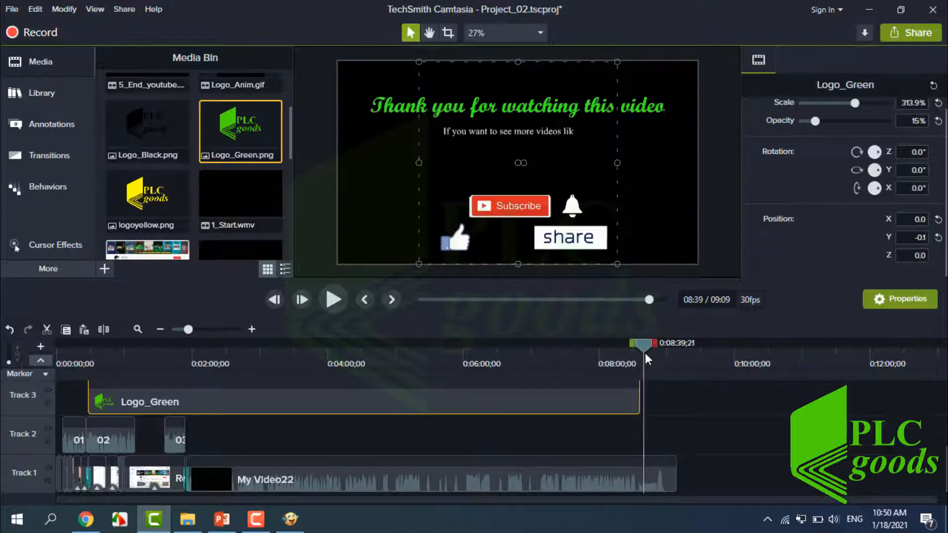
- Extend the Track 4 Logo_Green clip to about 0:08:36 and preview the logos backwards along the My VIdeo22 clip
scroll(645, 417, "up", 1)
scroll(645, 418, "up", 1)
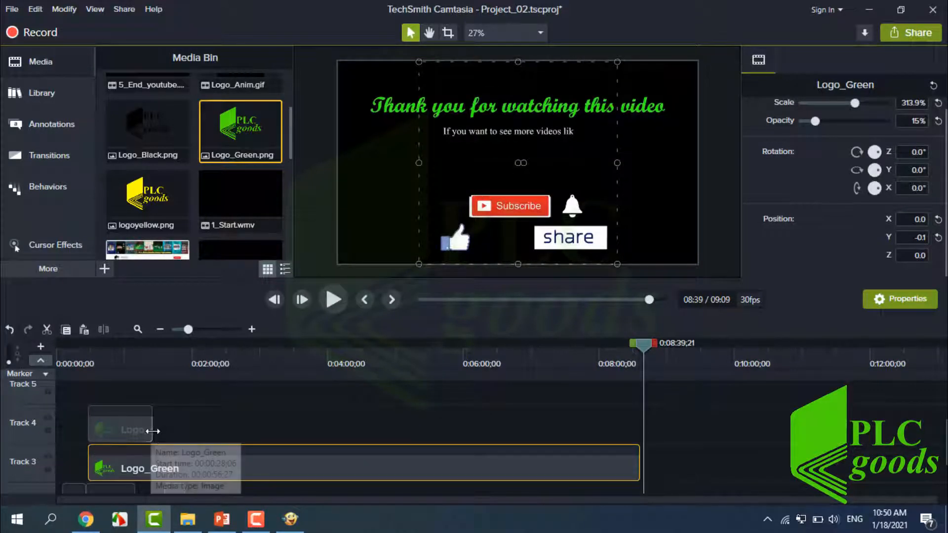
left_click_drag(154, 432, 638, 429)
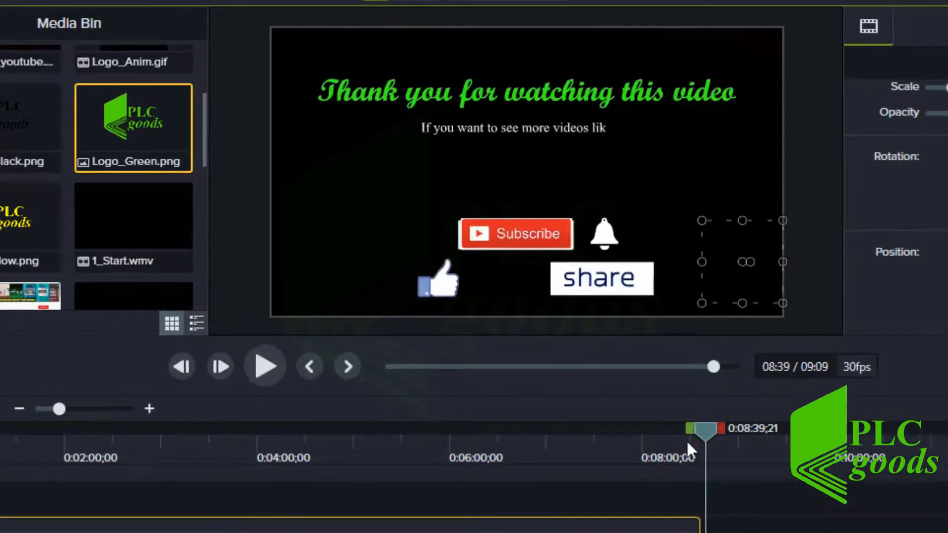
left_click(688, 444)
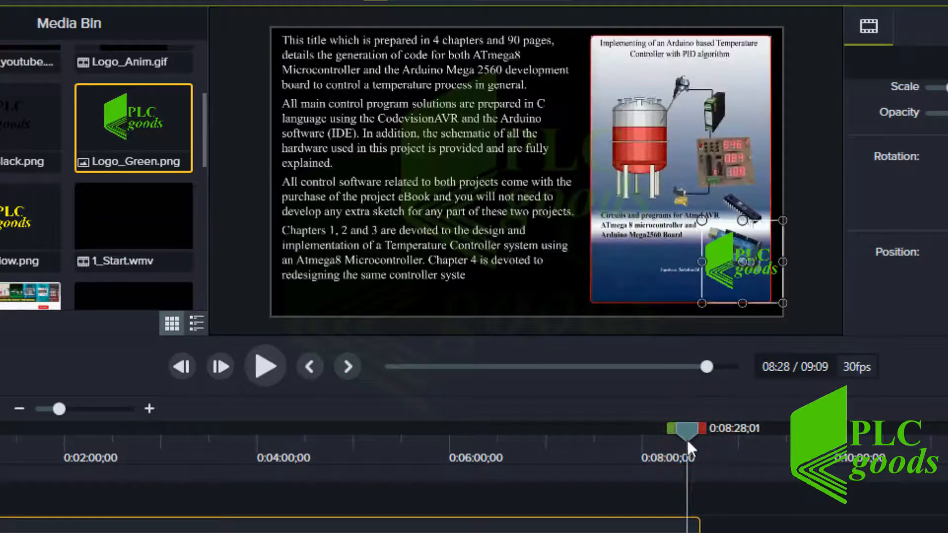
left_click_drag(689, 432, 172, 452)
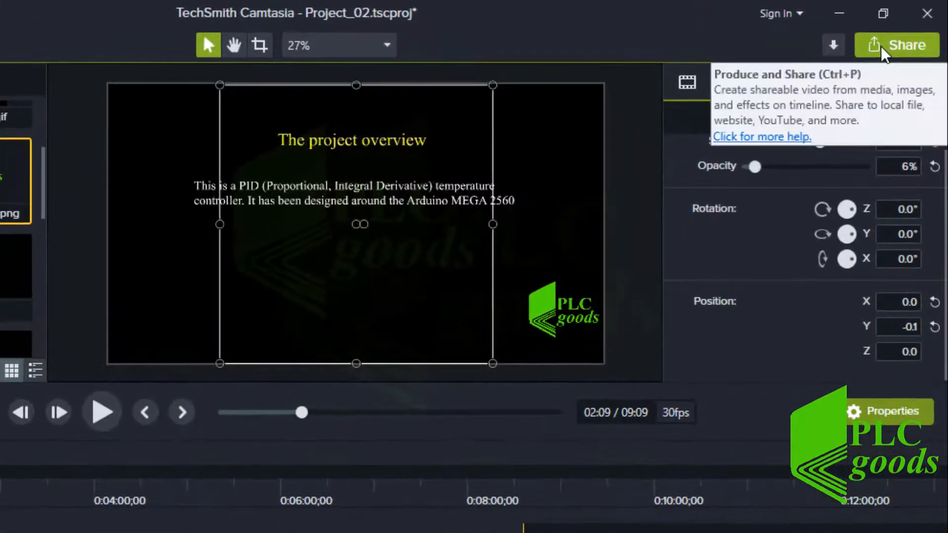
- Open the Production Wizard to share the project as a local file
left_click(884, 44)
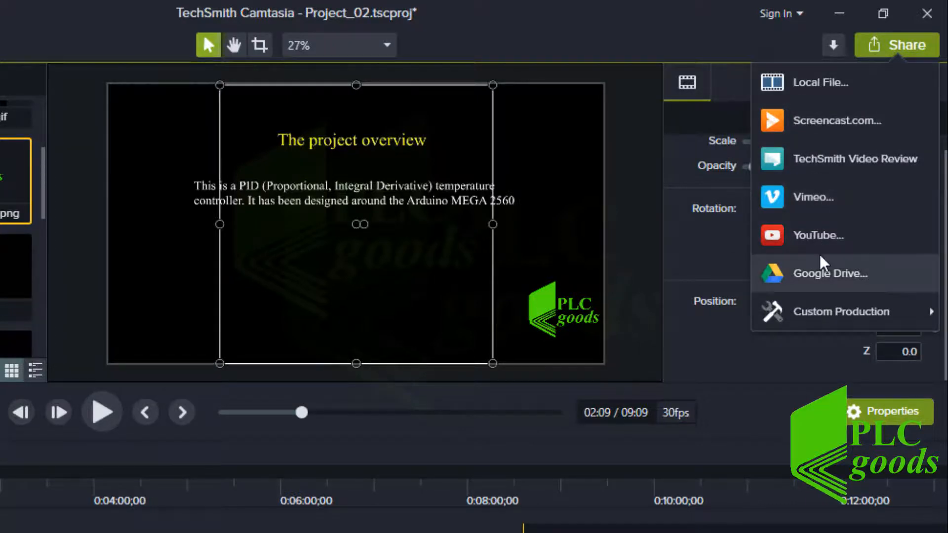
left_click(805, 84)
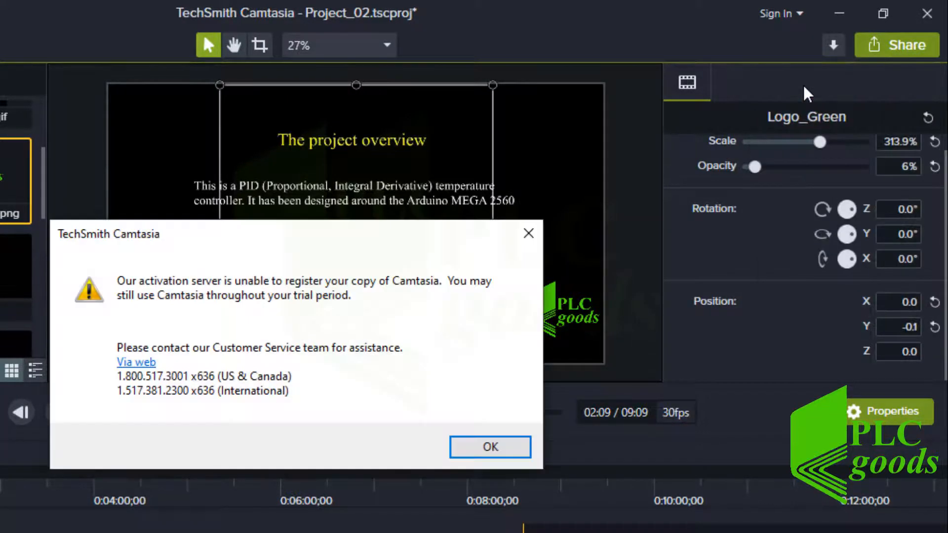
left_click(491, 447)
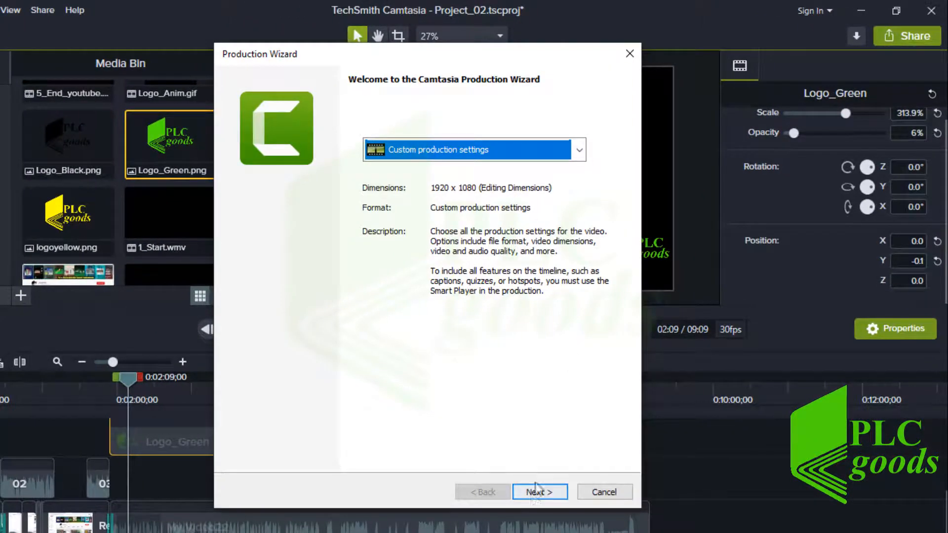
- Use custom production settings with the MP4 - Smart Player (HTML5) format and leave the wizard's watermark option turned off
left_click(536, 489)
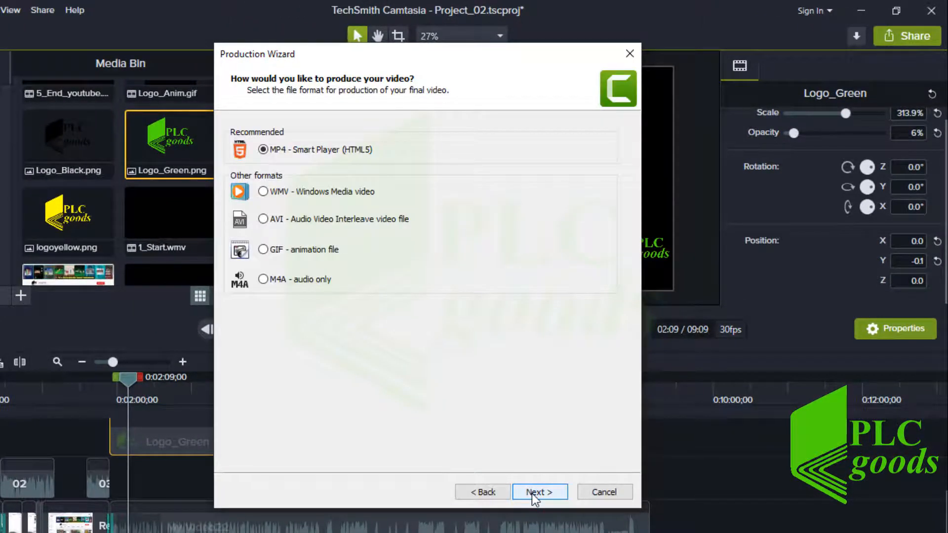
left_click(533, 494)
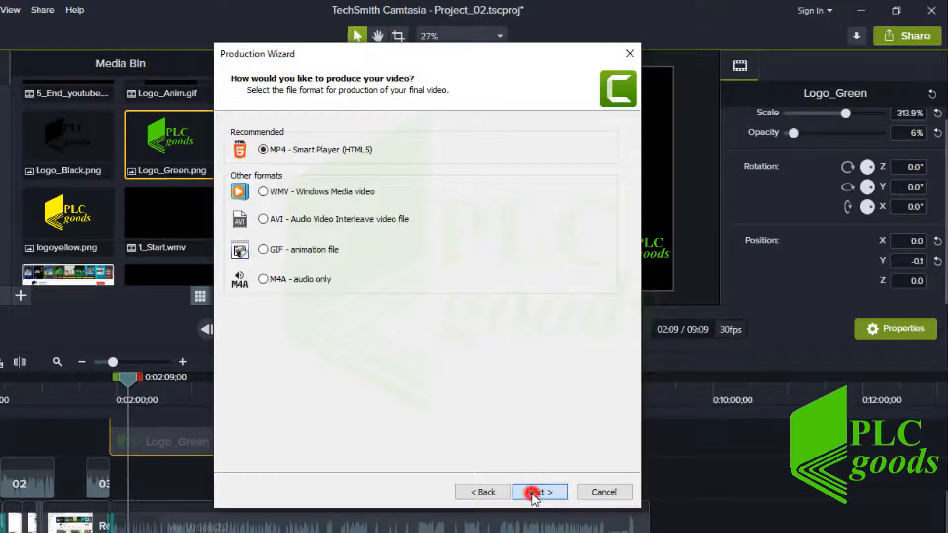
left_click(533, 494)
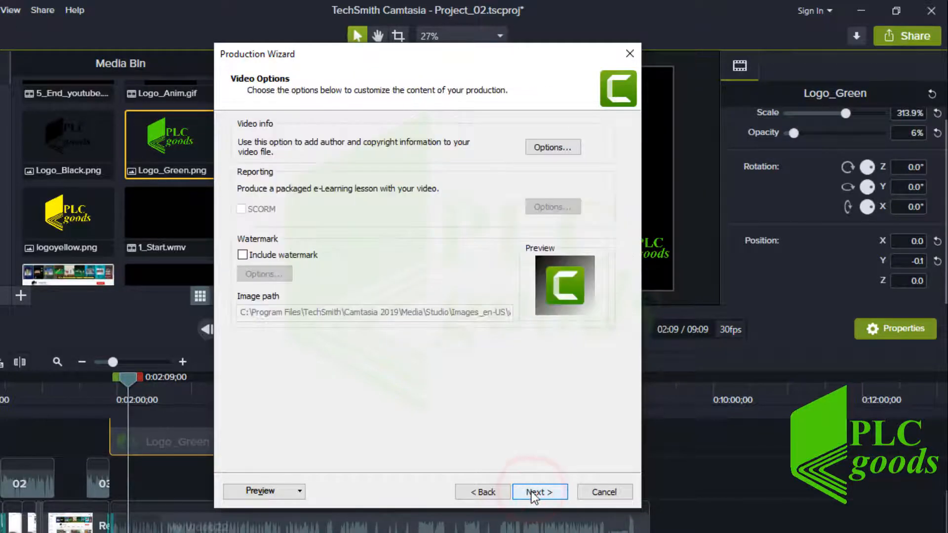
left_click(242, 255)
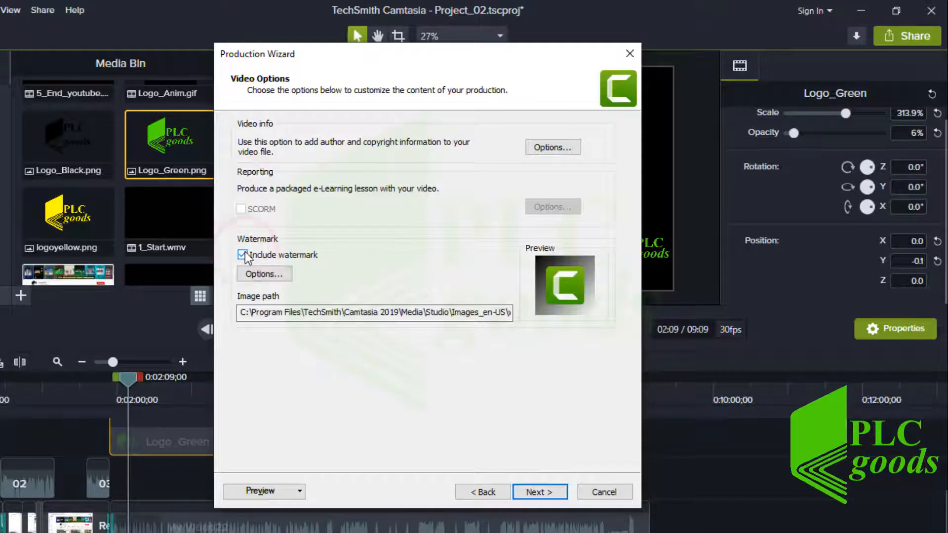
left_click(243, 254)
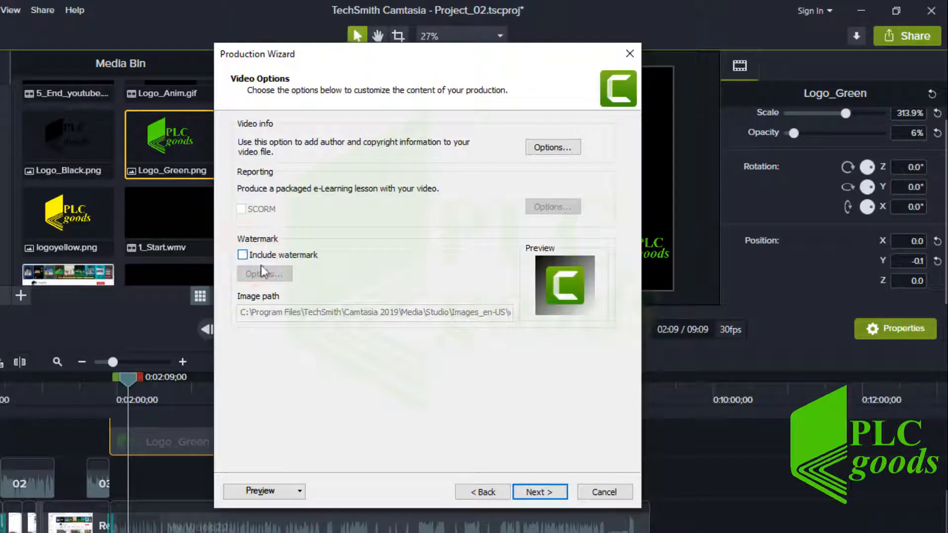
left_click(535, 493)
- Name the production Ebook_Introduction, keep F:\Camtasia_Project\Project01 as its folder, and start rendering the video
type("Ebook_In")
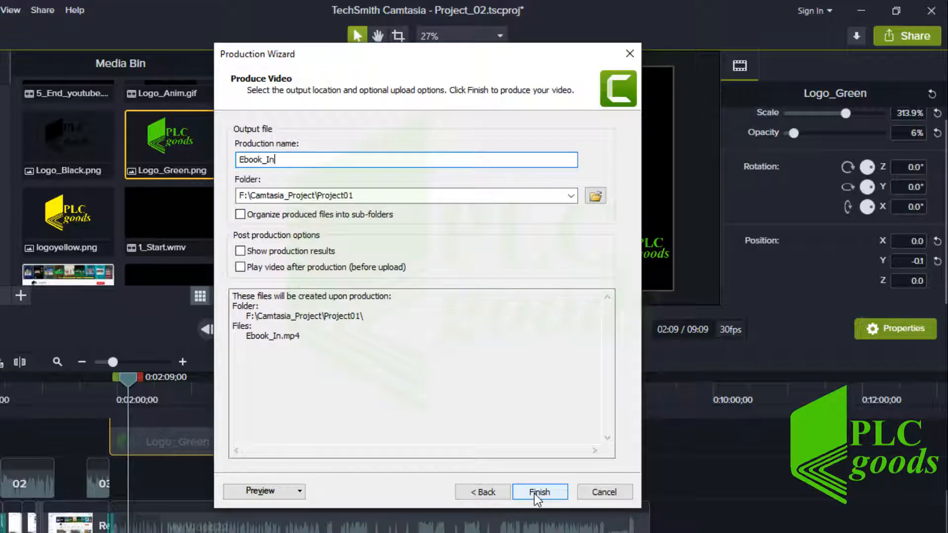
type("troduction")
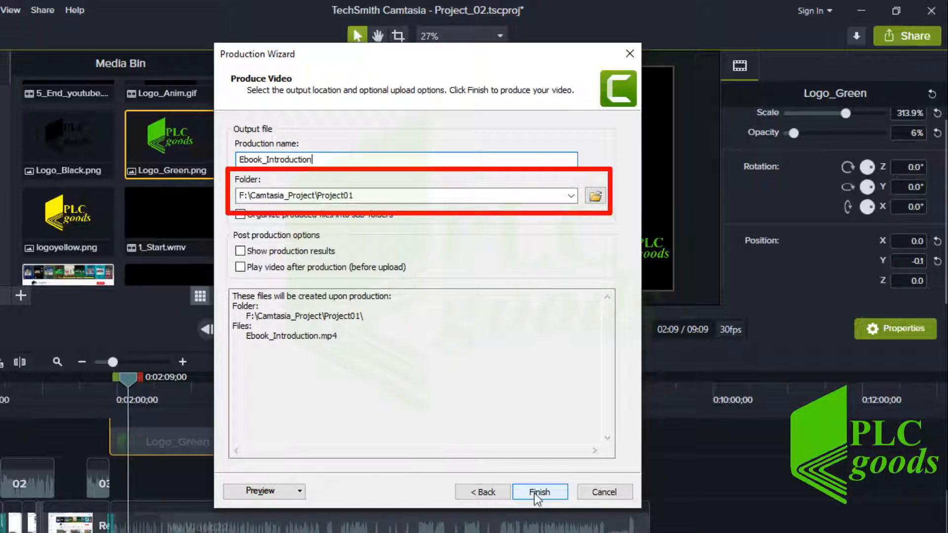
left_click(535, 493)
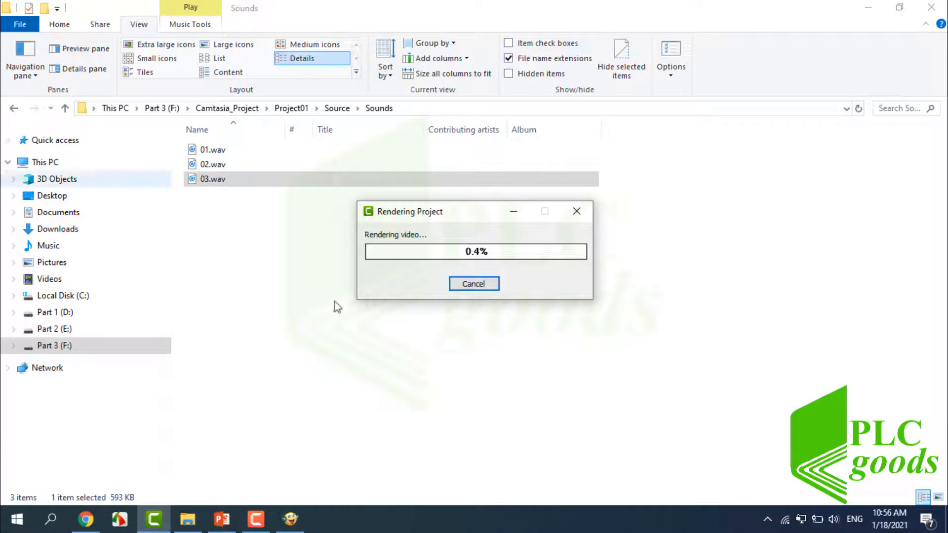
- Go up from the Sounds folder to the Project01 folder in File Explorer and switch back to Camtasia
left_click(14, 109)
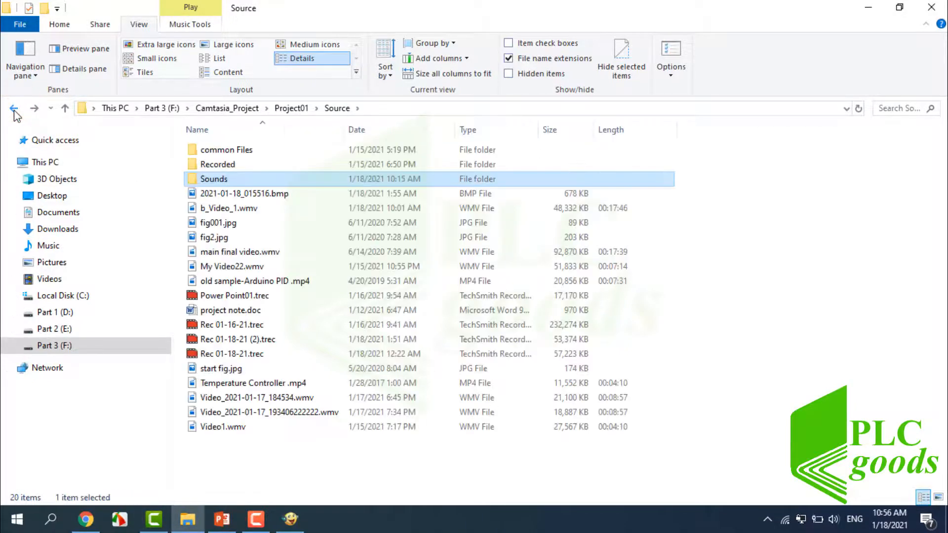
left_click(14, 109)
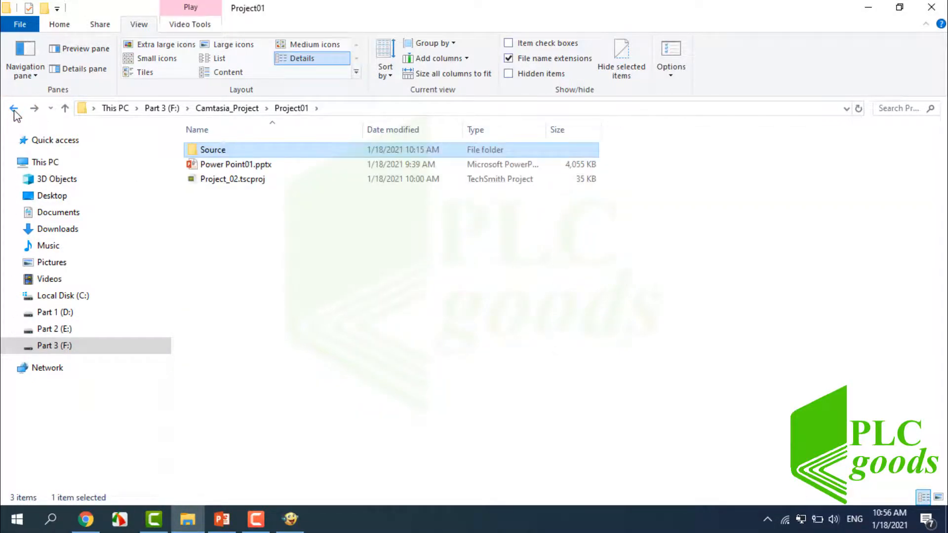
left_click(154, 525)
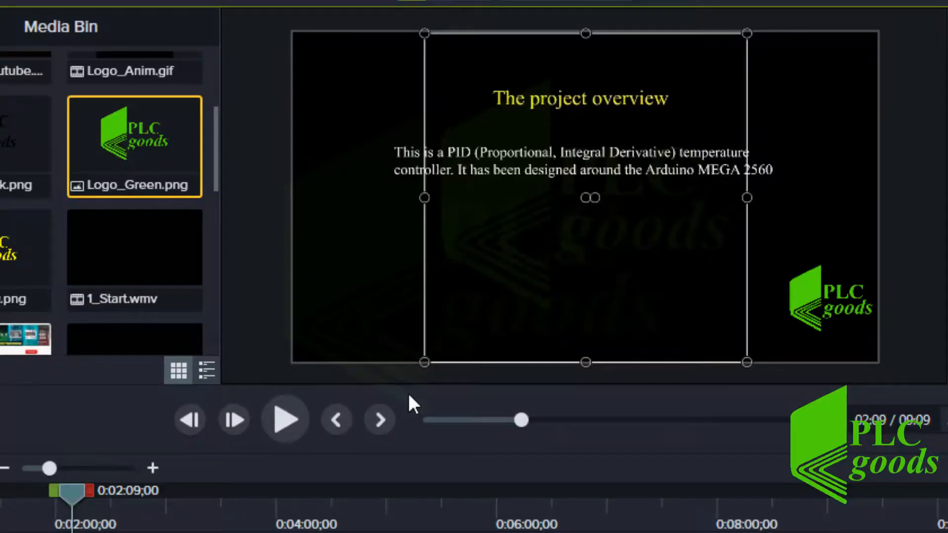
- Preview the My VIdeo22 part of the timeline from 0:02:09;00 to 0:08:56;09, checking the watermark and corner logo
left_click_drag(71, 490, 119, 487)
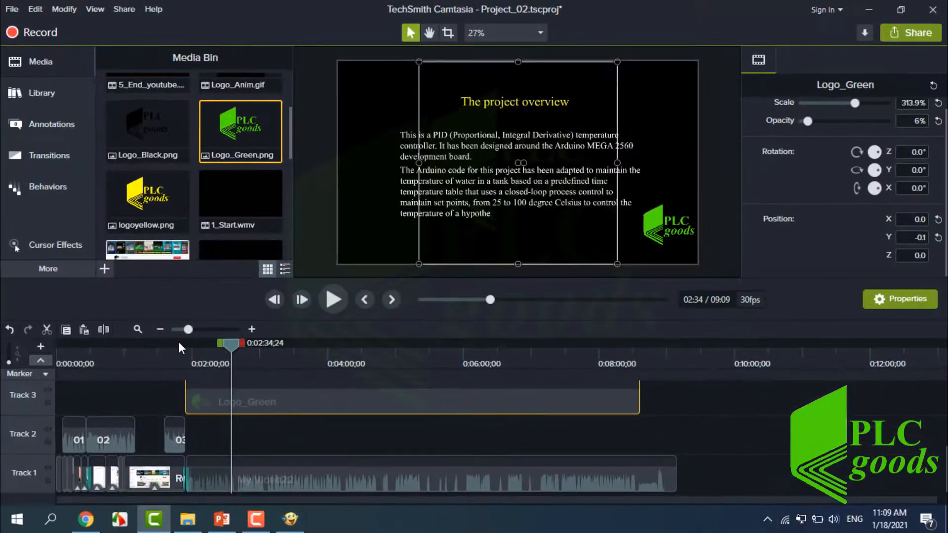
left_click_drag(179, 343, 462, 337)
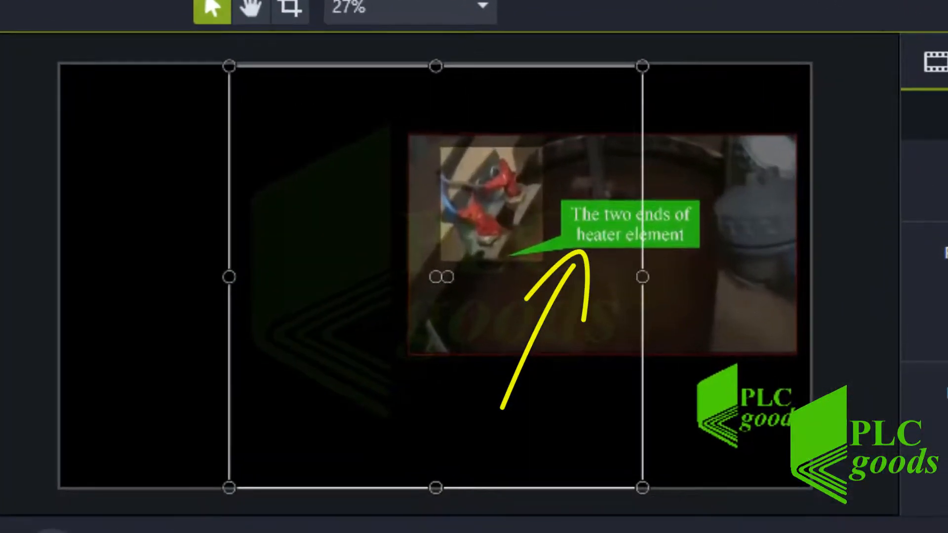
left_click_drag(514, 394, 655, 373)
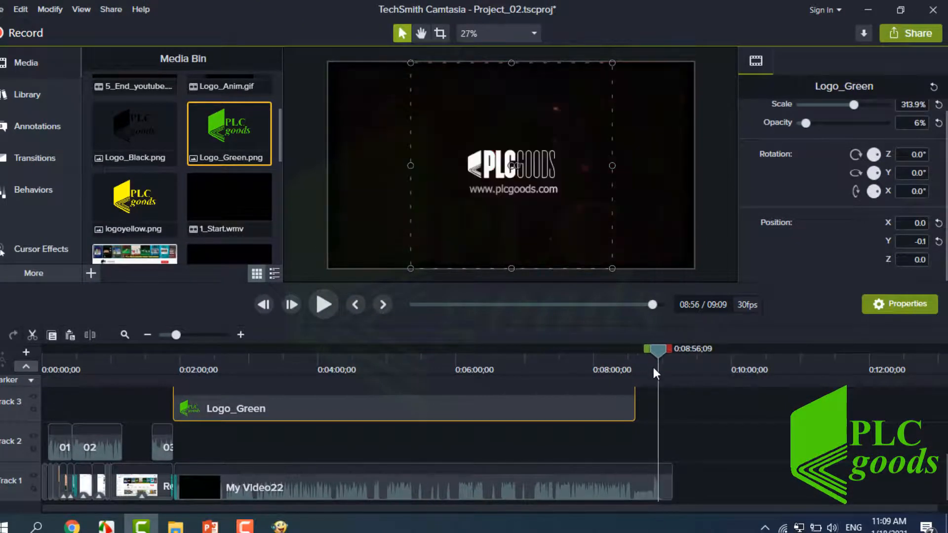
- Close Camtasia, saving the project, and play PLCGoods_EBook.mp4 from the Project01 folder
left_click(933, 10)
left_click(439, 315)
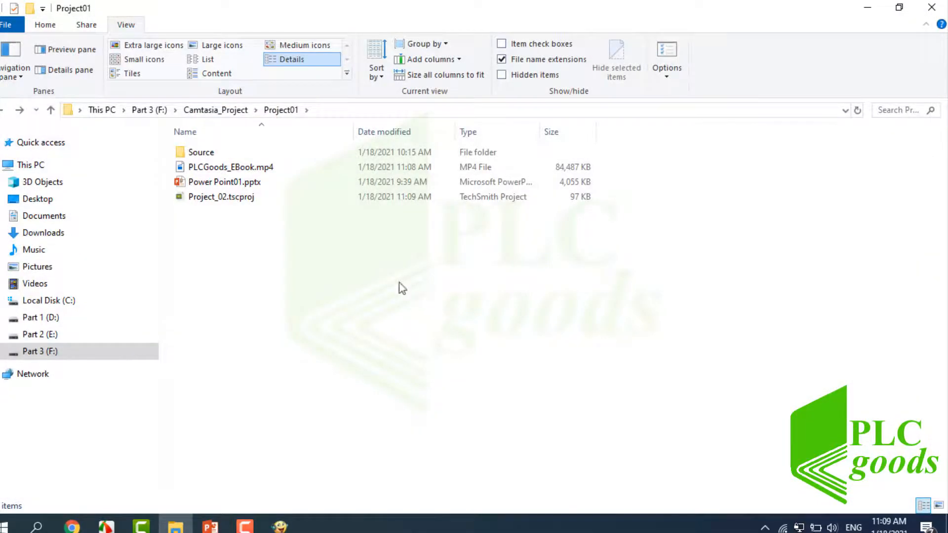
left_click(230, 168)
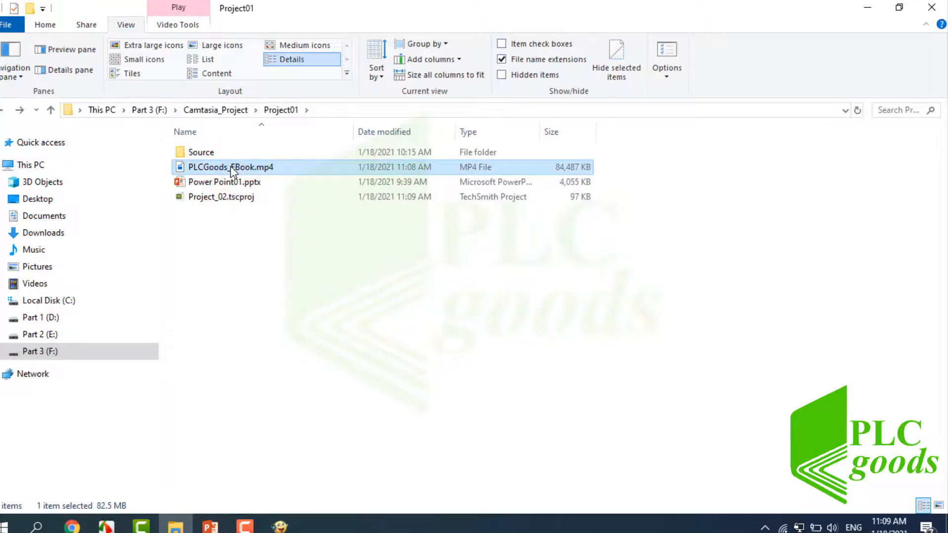
double_click(230, 167)
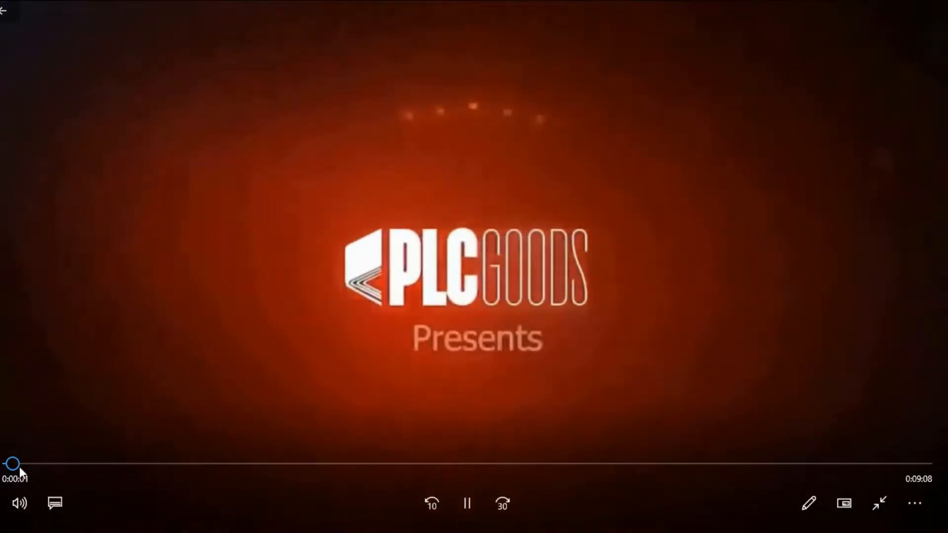
- Review the produced video by skipping ahead to about 1:56, 5:07, 5:24 and 8:27
left_click_drag(20, 467, 200, 458)
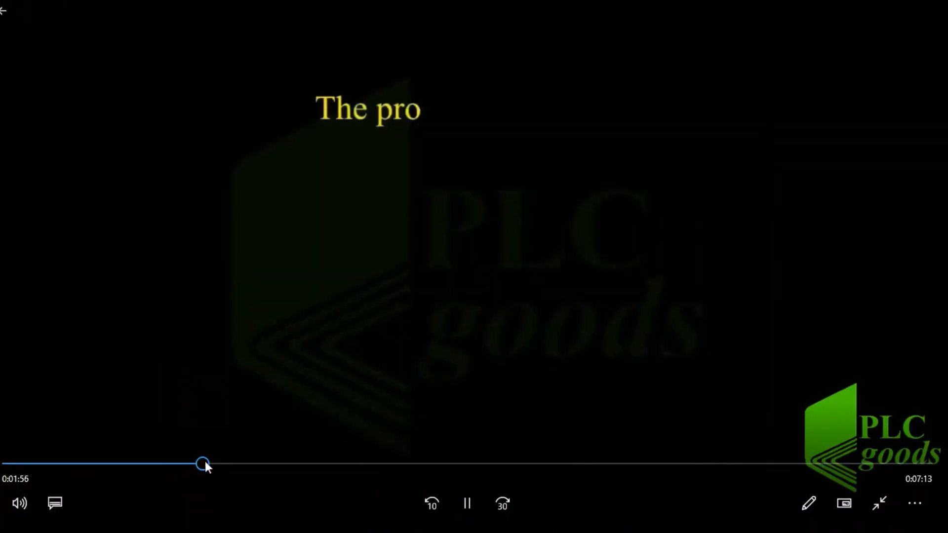
mouse_move(205, 462)
left_mouse_down()
mouse_move(243, 467)
mouse_move(331, 455)
mouse_move(393, 431)
mouse_move(519, 422)
left_mouse_up()
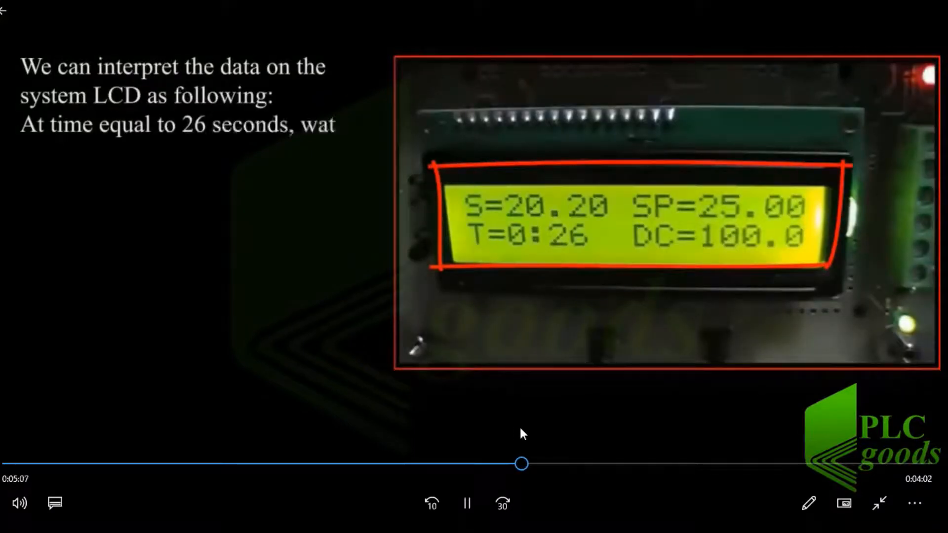
left_click_drag(527, 464, 547, 464)
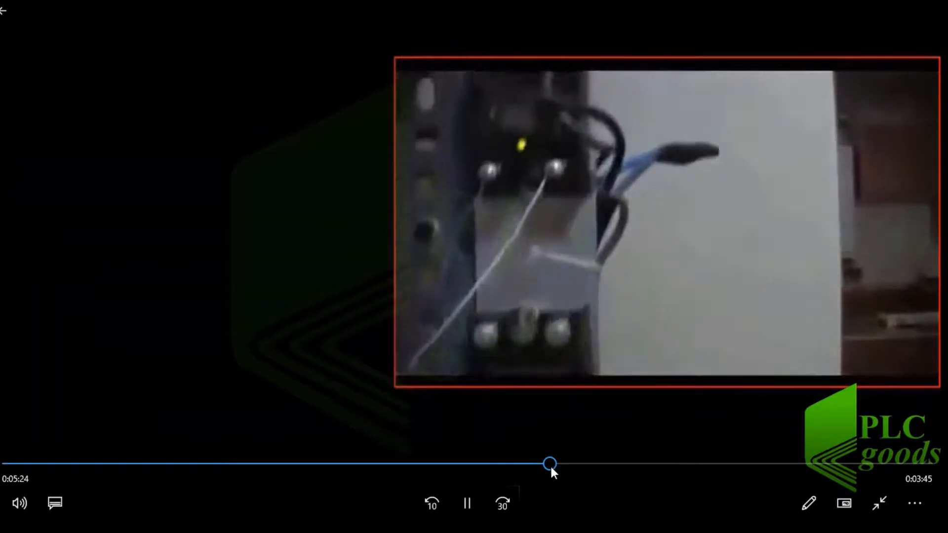
left_click_drag(551, 469, 863, 470)
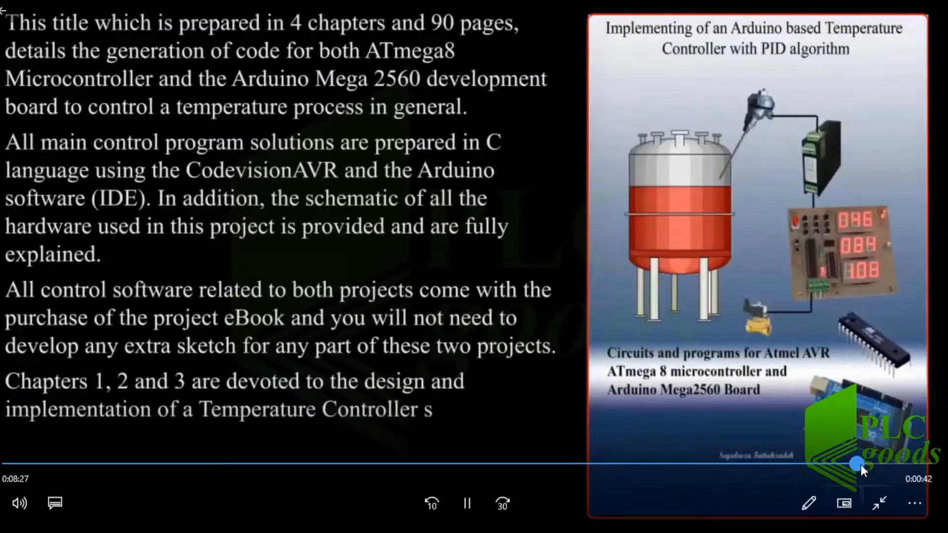